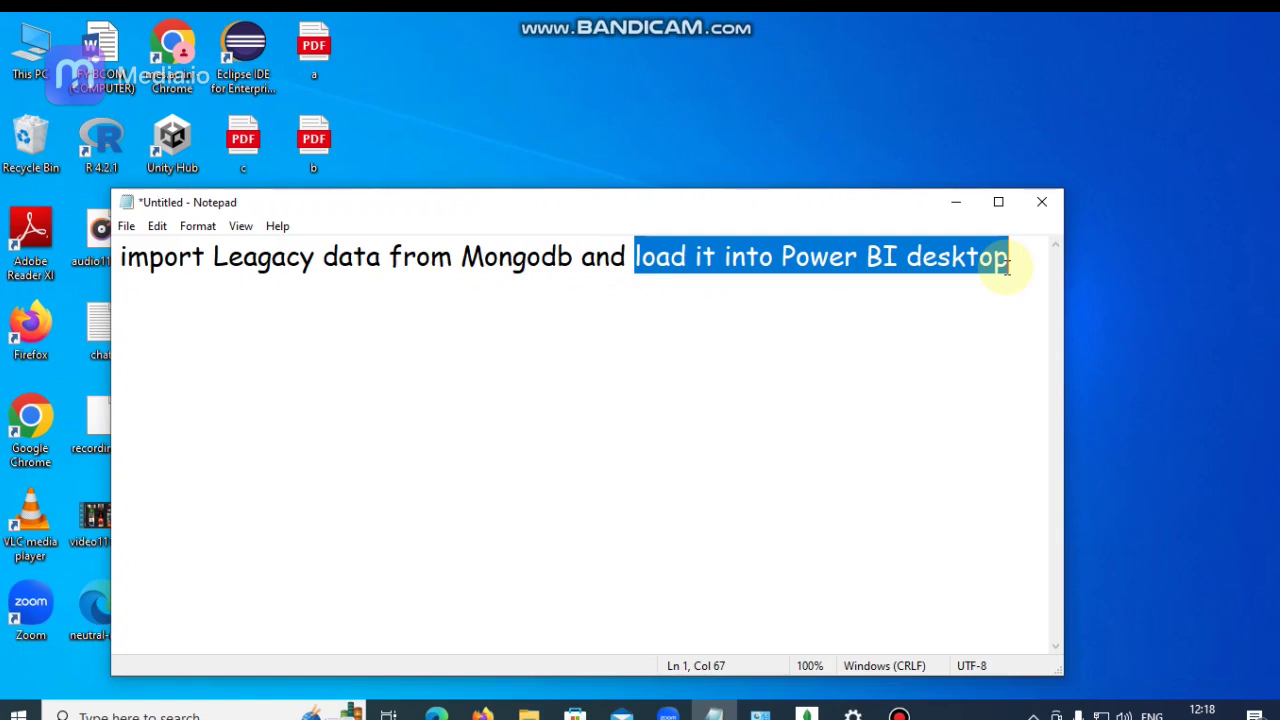
Step: Open Google Chrome from the desktop using the first profile in the profile list
click(947, 315)
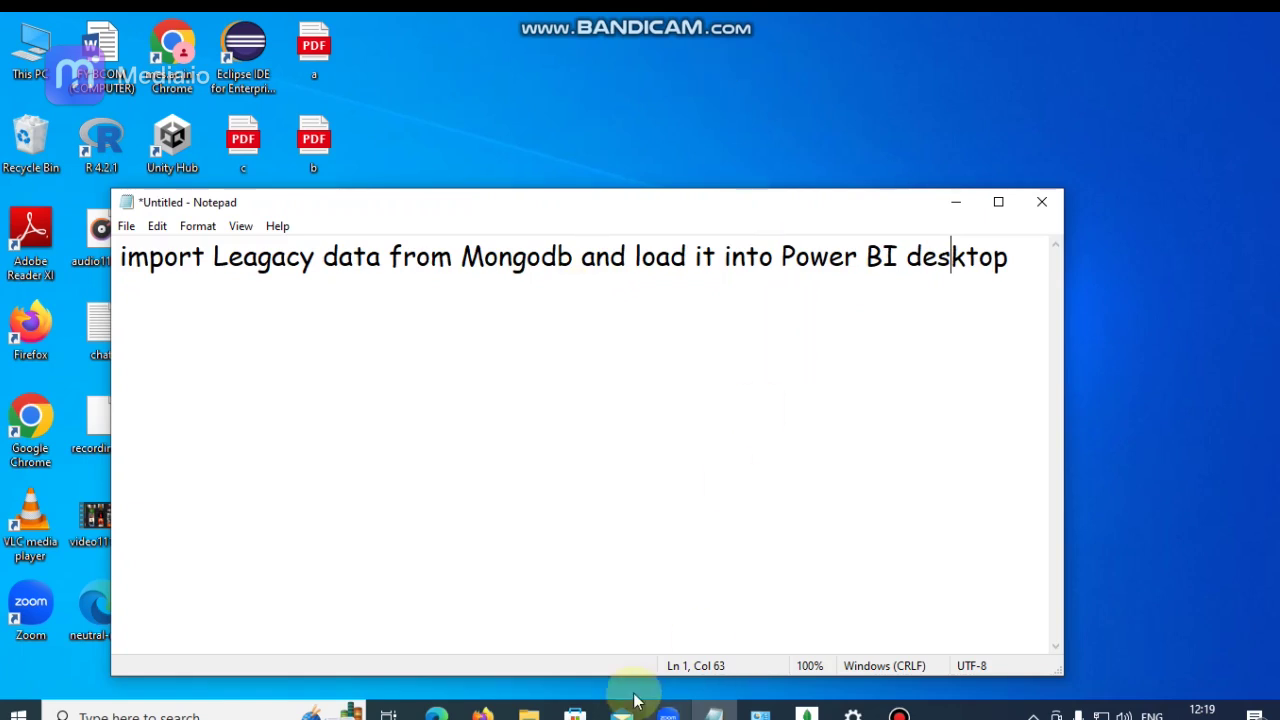
click(36, 420)
double_click(36, 420)
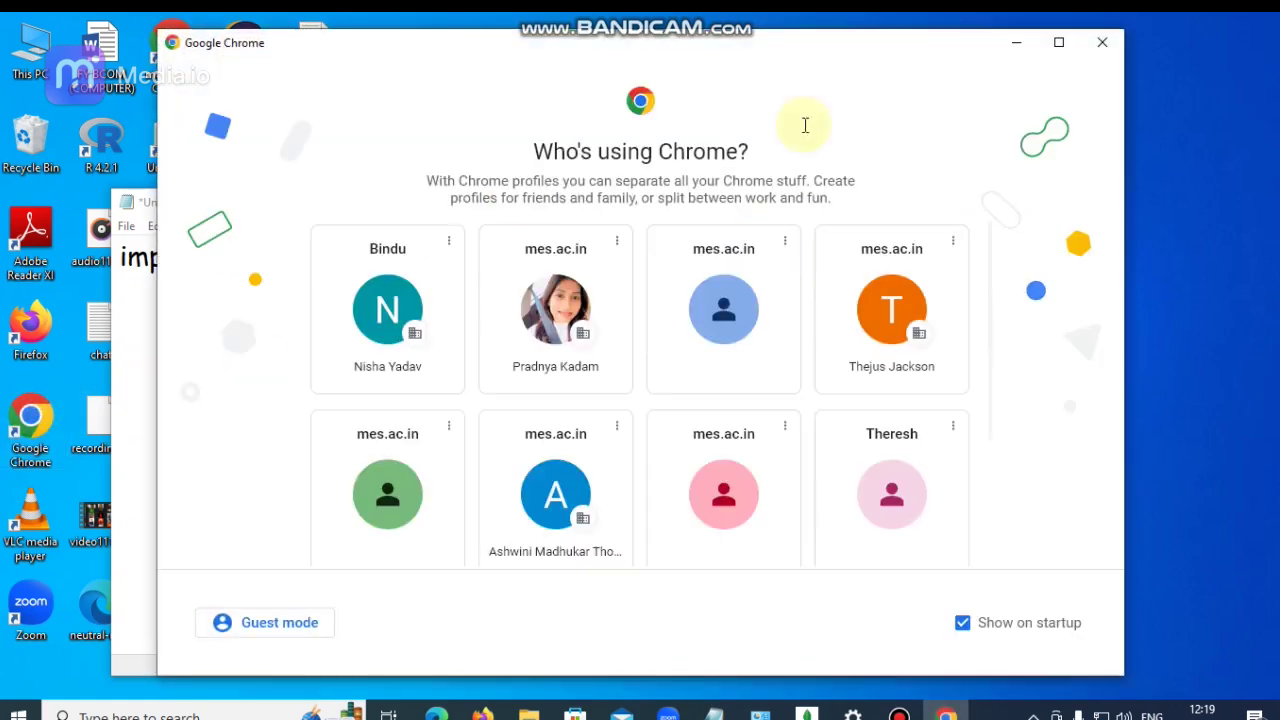
click(397, 313)
Step: Search Google for "mongodb bi connector download"
click(429, 368)
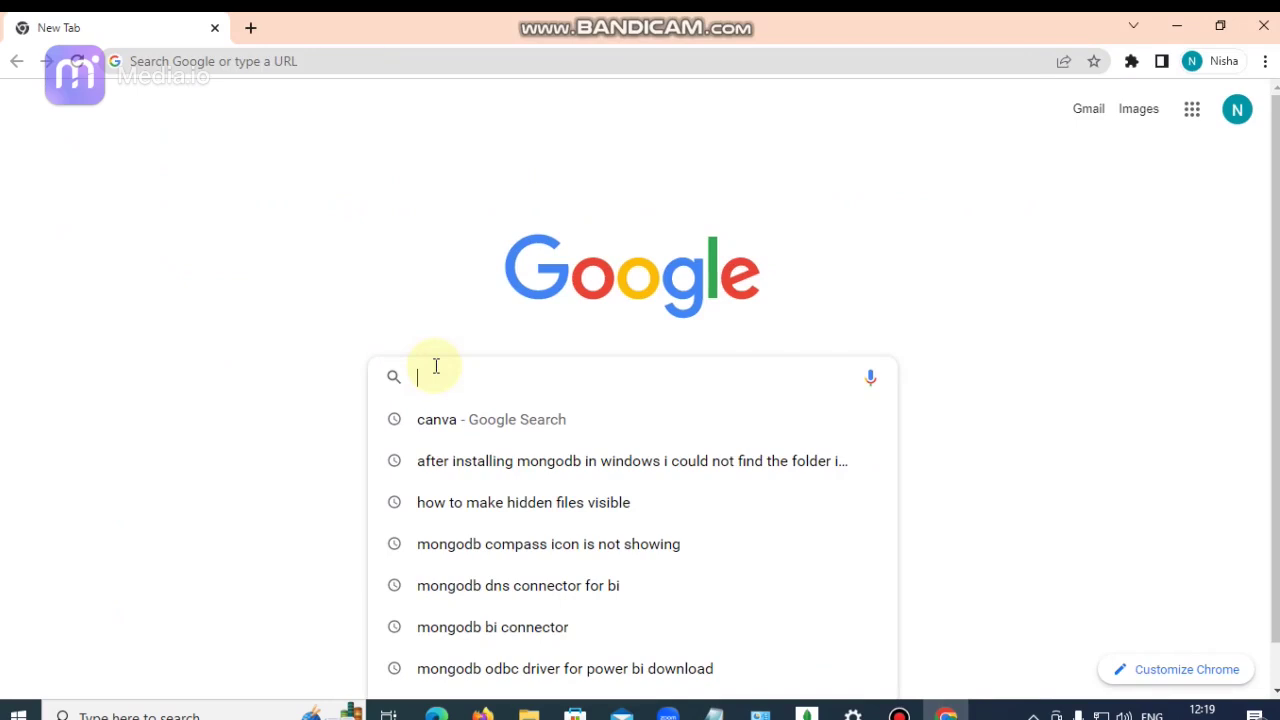
text(mongodb bi)
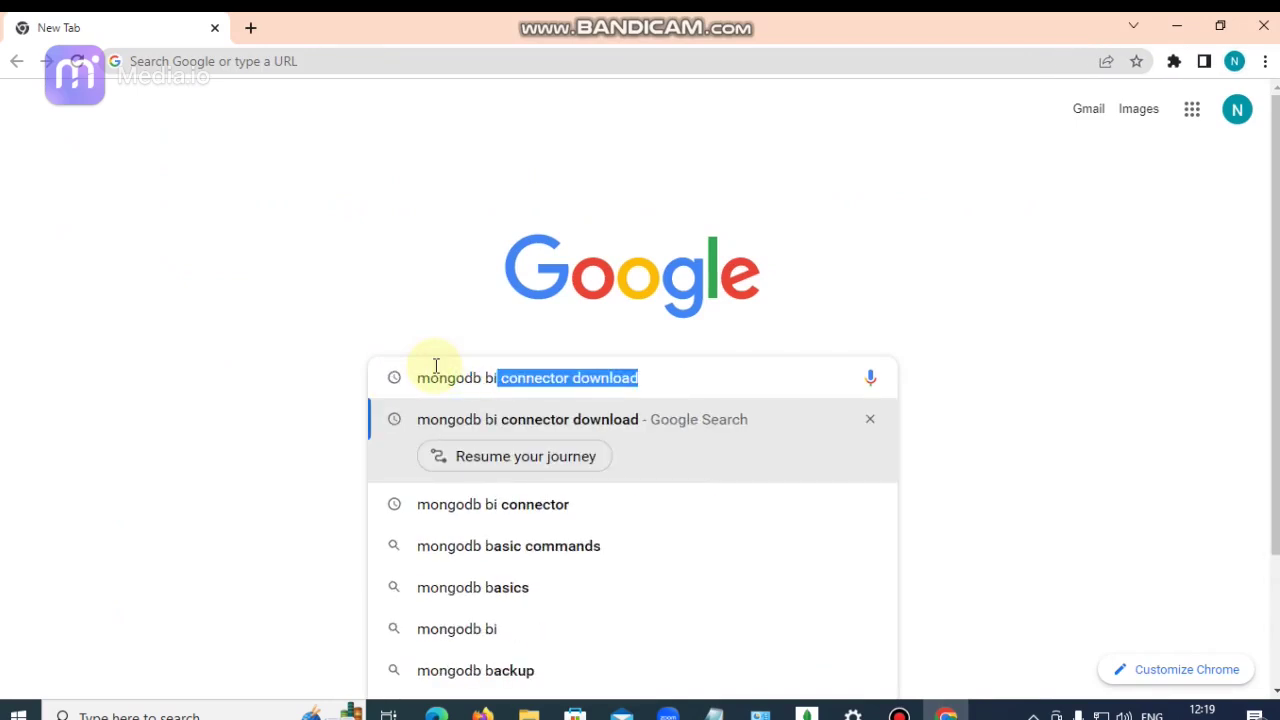
text( co)
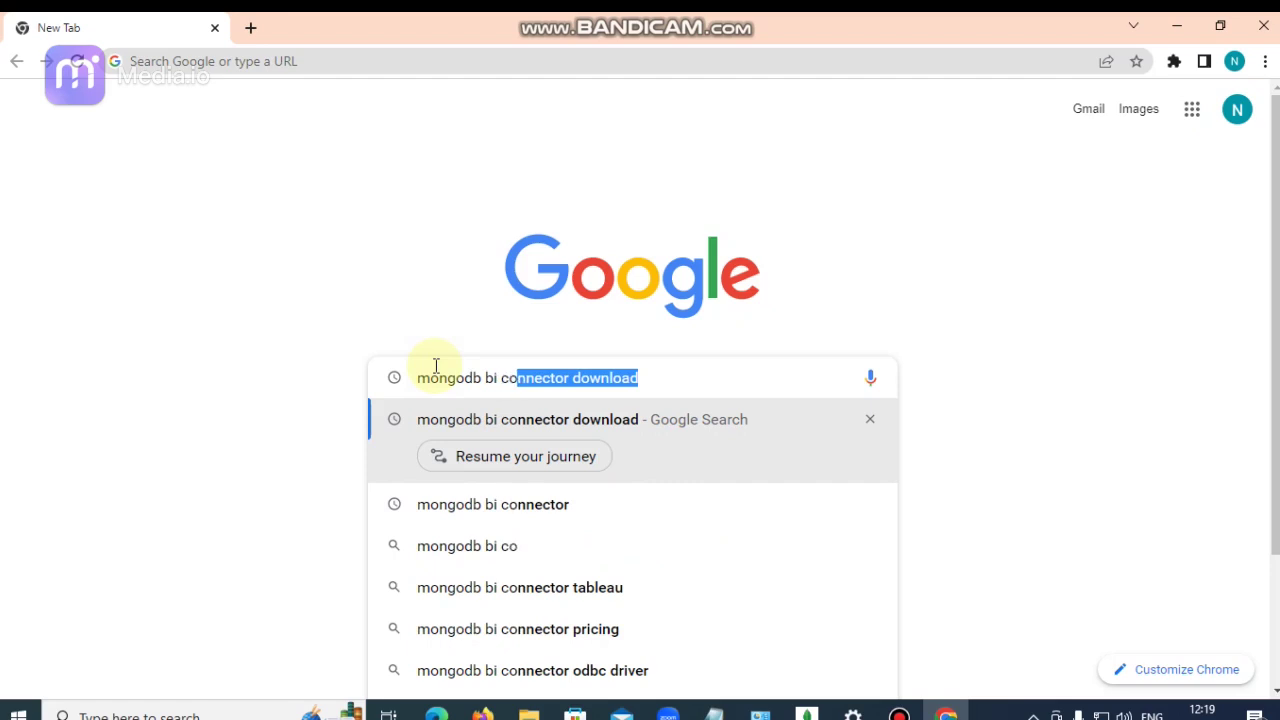
key(Right)
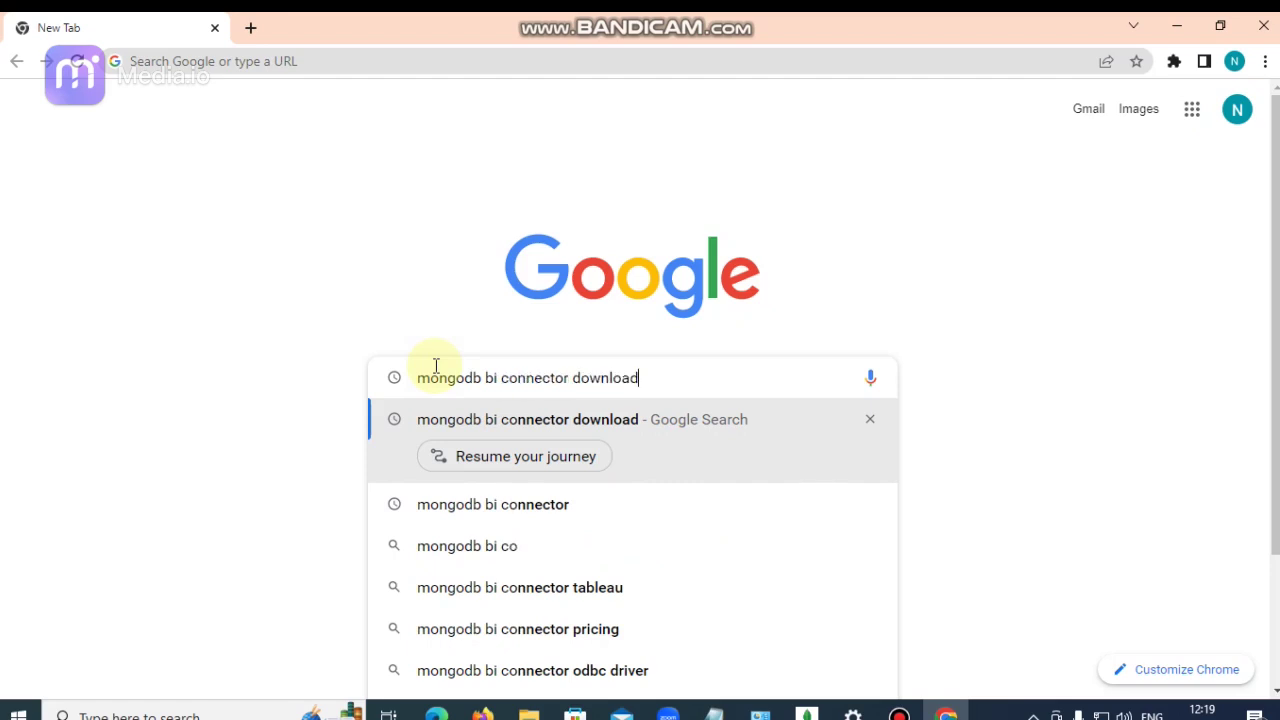
key(Return)
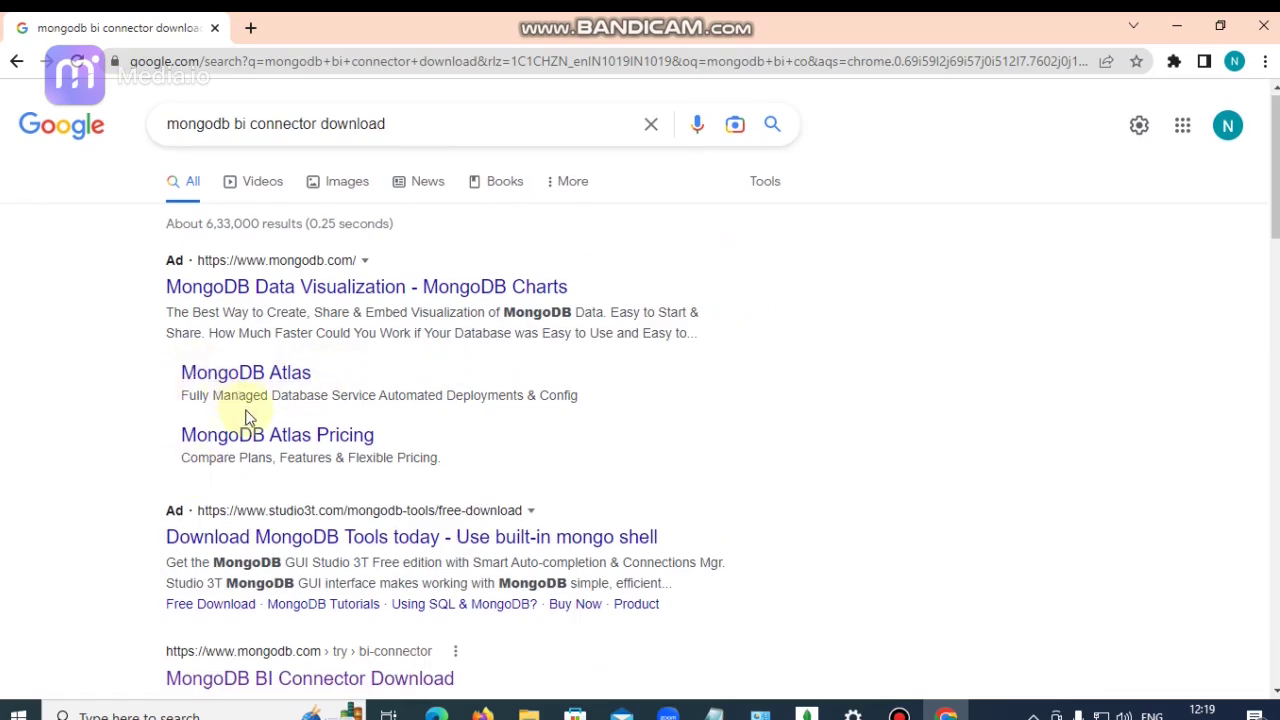
Step: Open the MongoDB BI Connector Download page from the search results and go to its version, platform and package options
scroll(249, 414, down, 2)
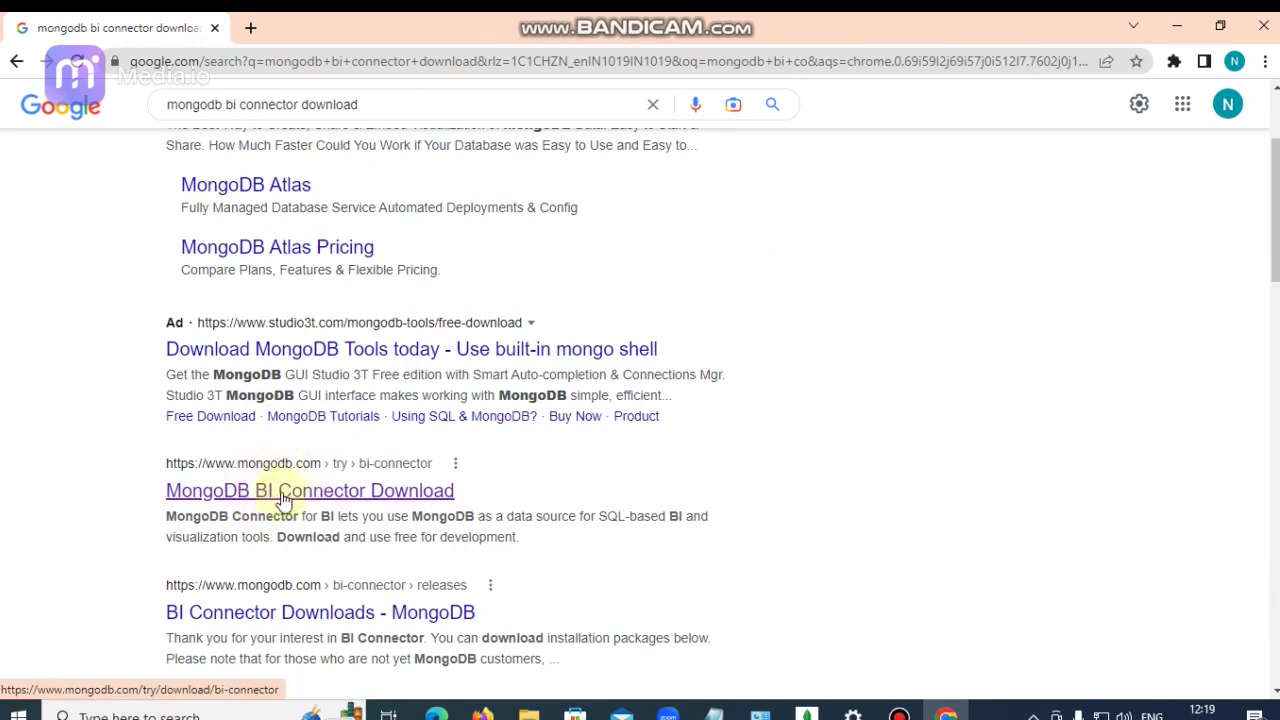
click(360, 495)
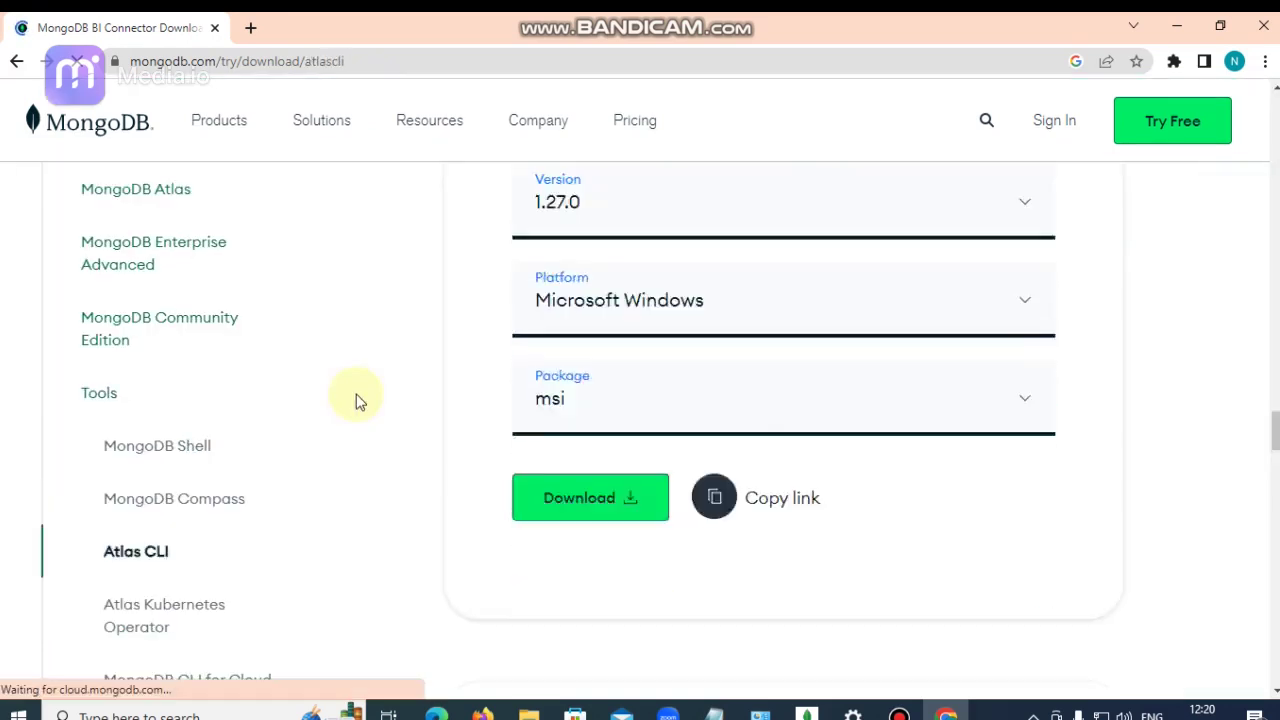
drag(514, 400, 723, 443)
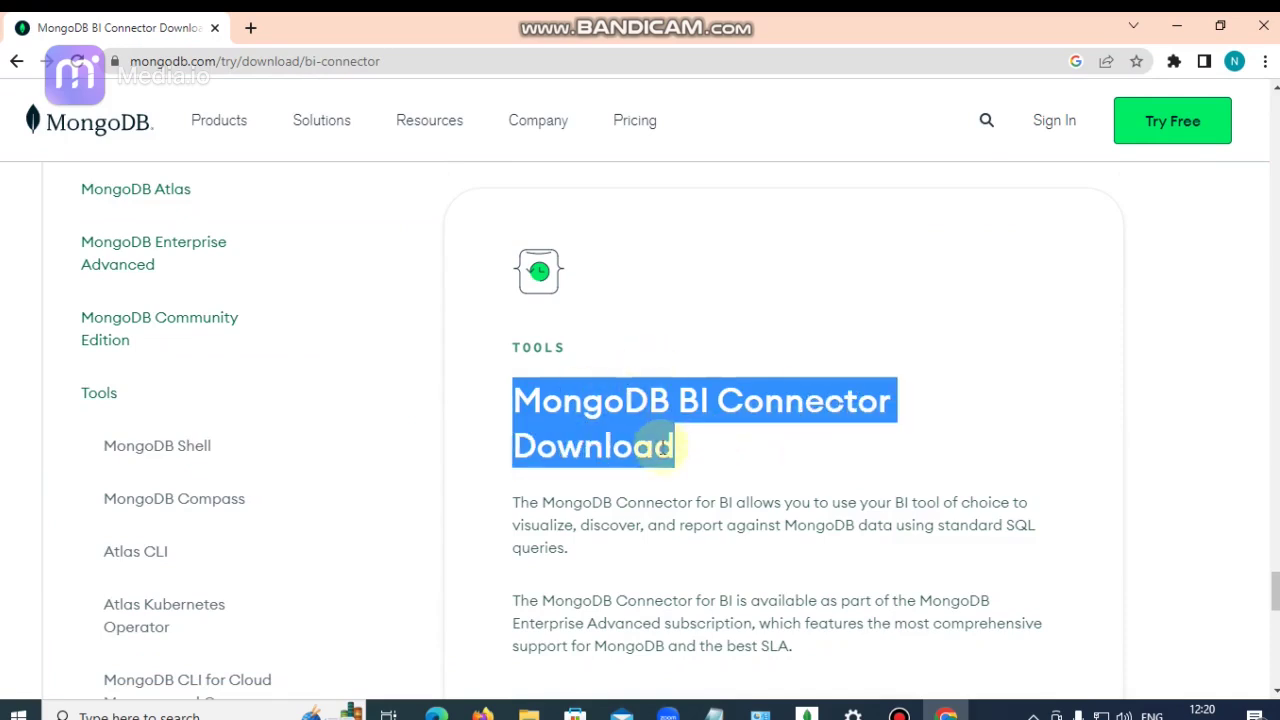
scroll(662, 449, down, 5)
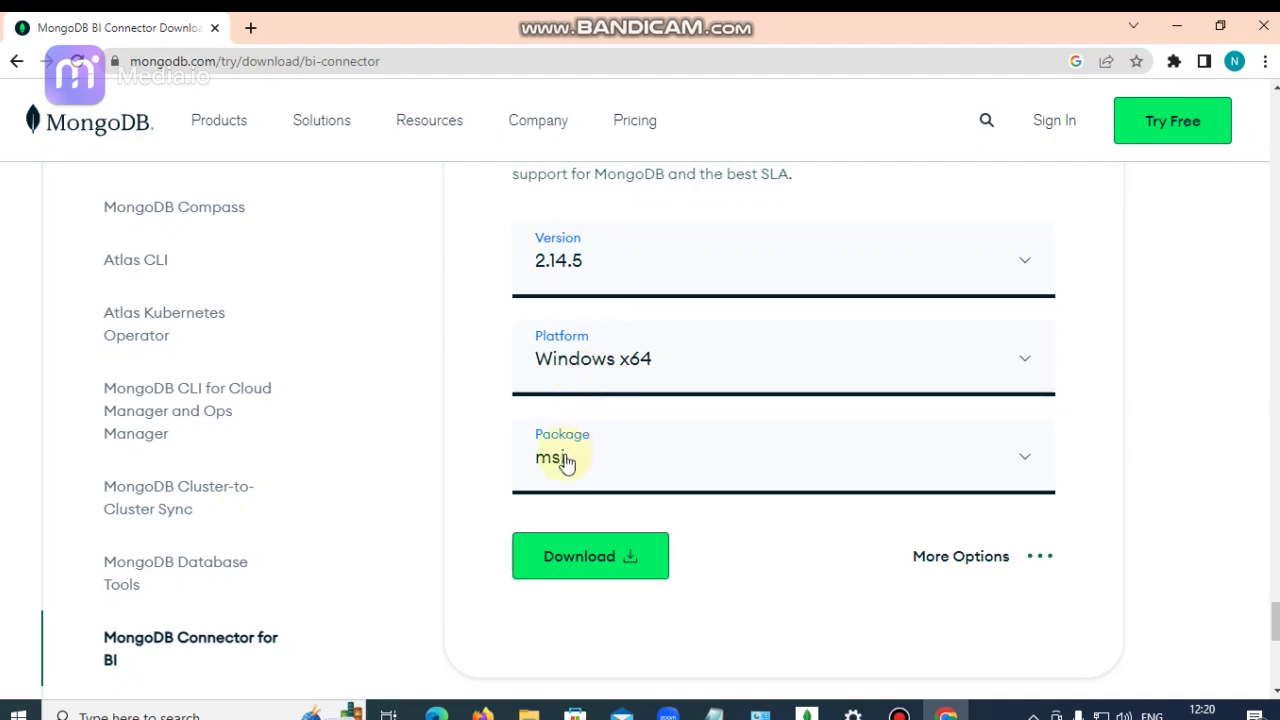
Step: Open the Download Now form for the BI Connector package, review its fields, and close it unfilled
click(594, 563)
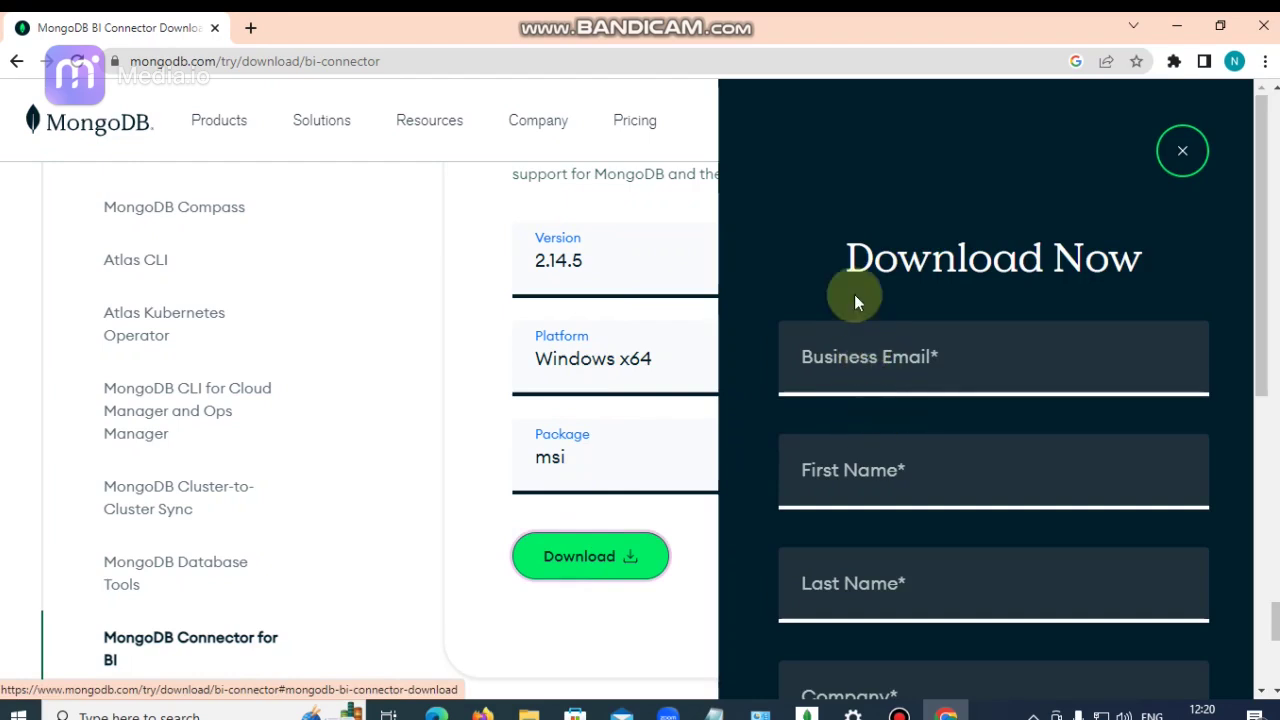
scroll(854, 300, down, 6)
scroll(859, 390, down, 1)
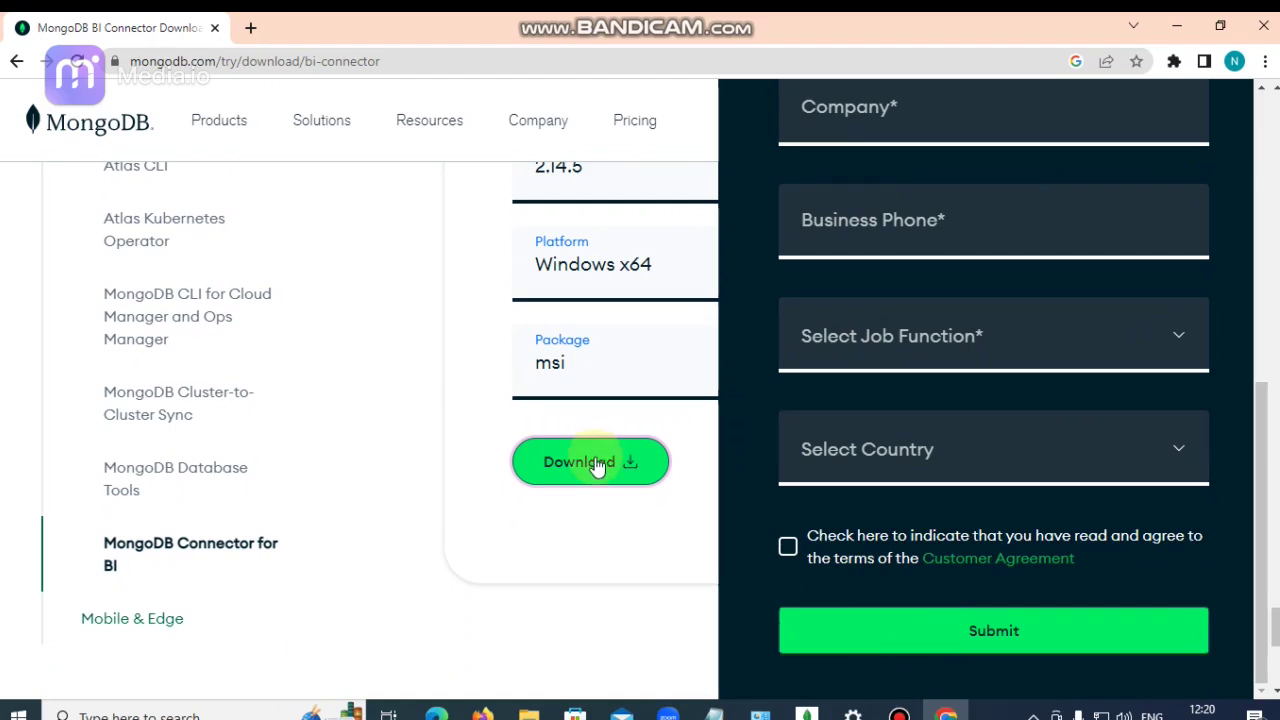
click(580, 516)
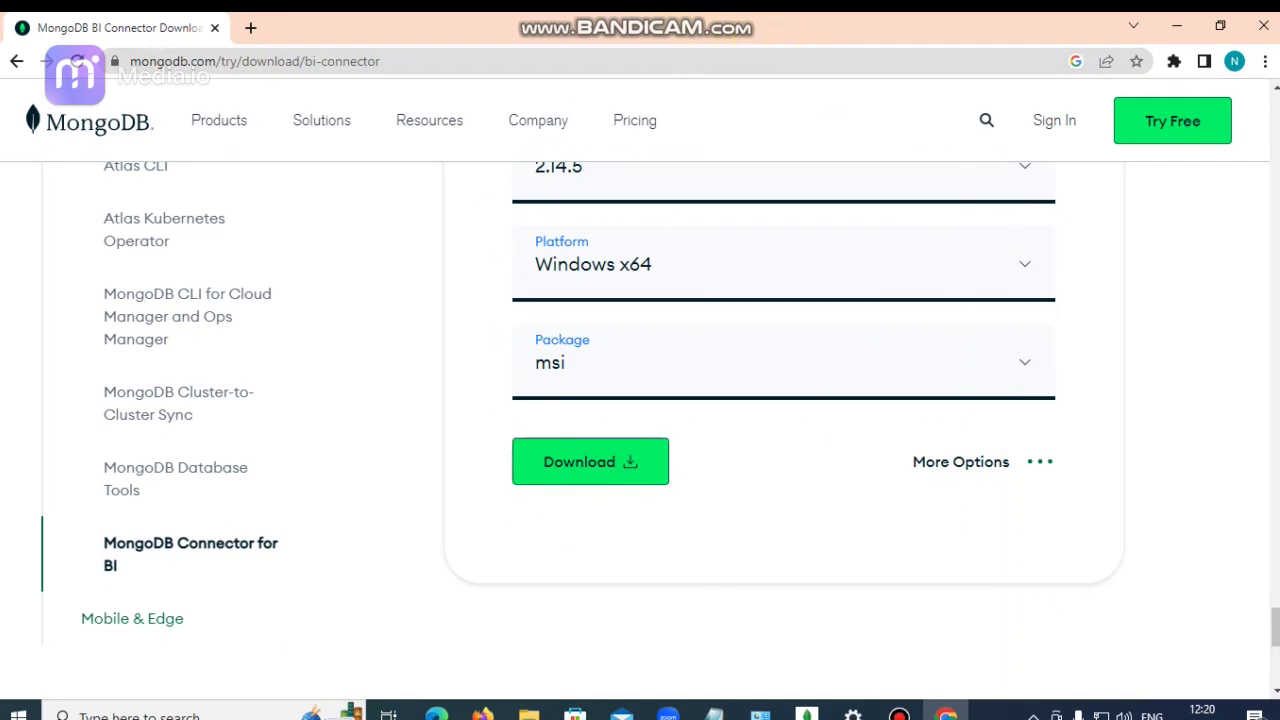
Step: Open the browser's download list and show mongodb-bi-win32-x86_64-v2.14.5.msi in its folder
click(1265, 61)
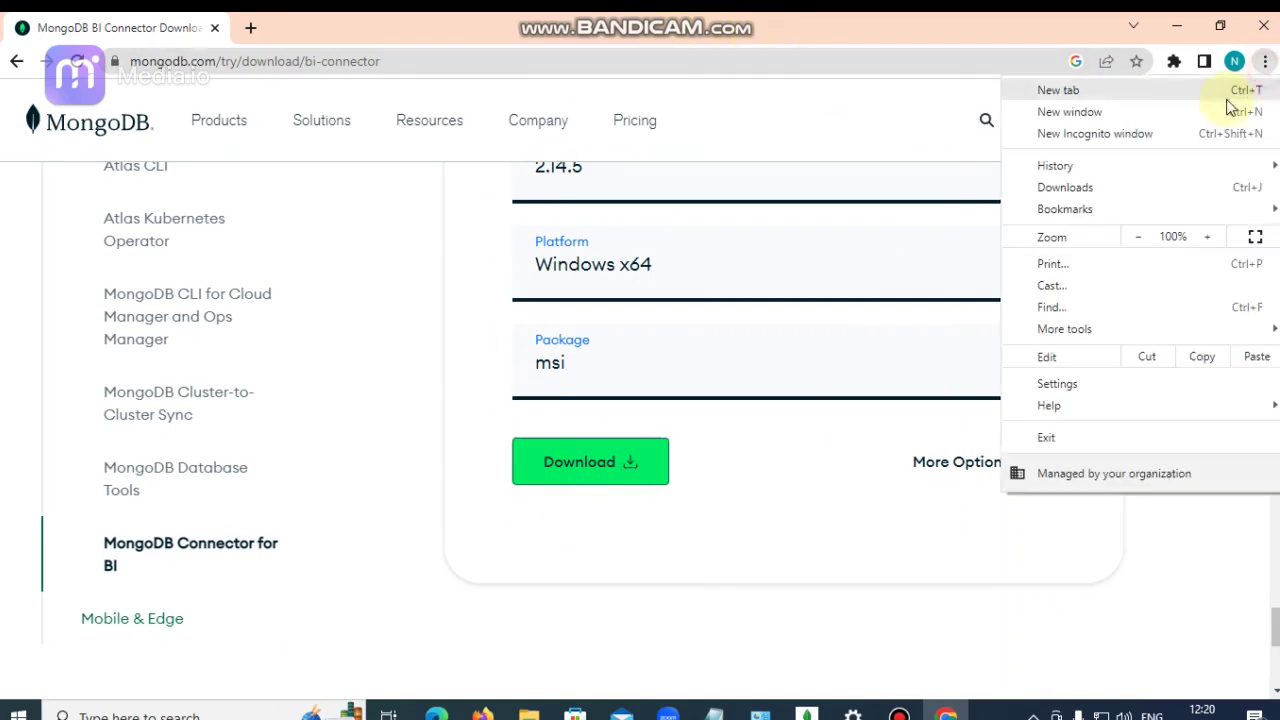
click(1058, 187)
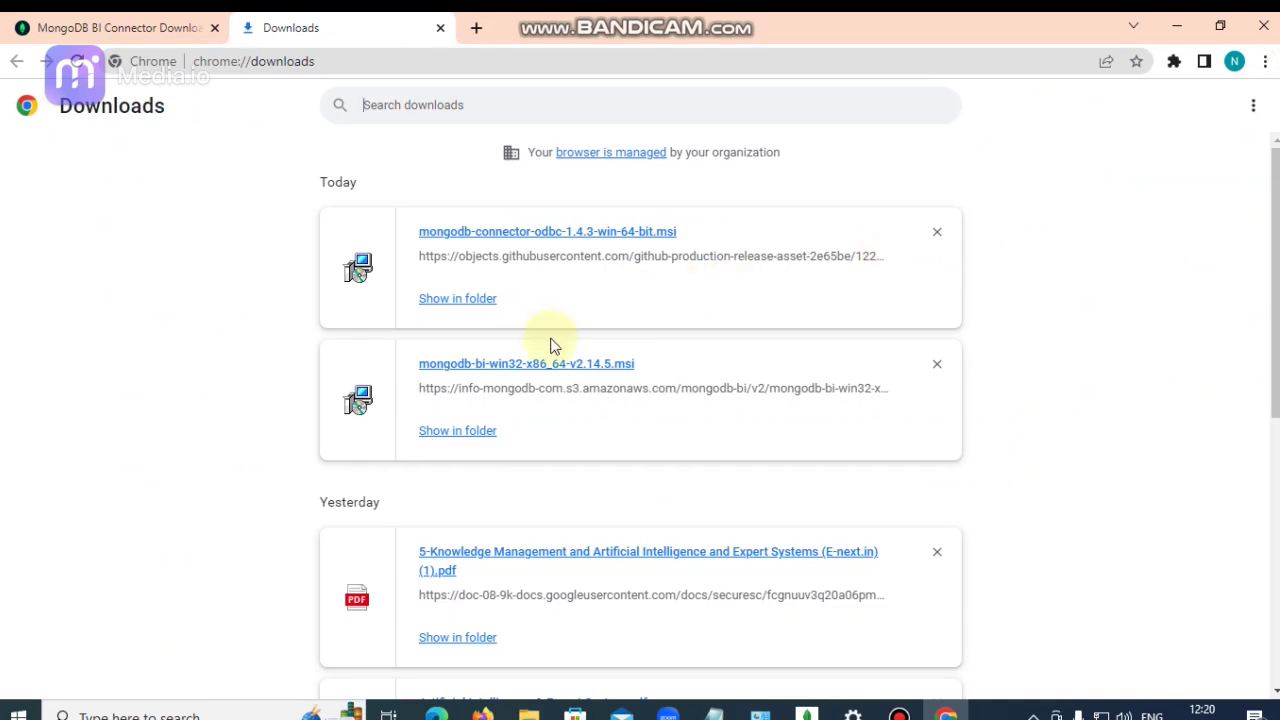
click(470, 441)
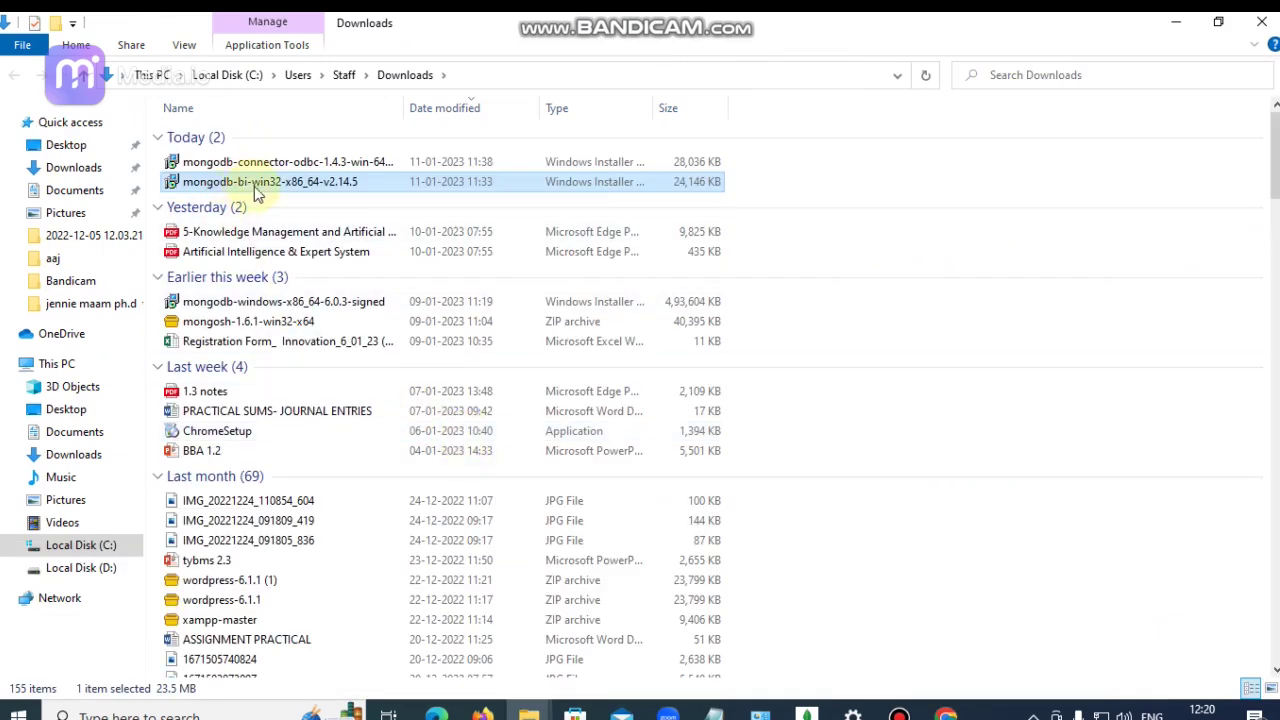
Step: Run the mongodb-bi-win32-x86_64-v2.14.5 installer as far as its change, repair or remove options, and cancel the setup
mouse_move(244, 189)
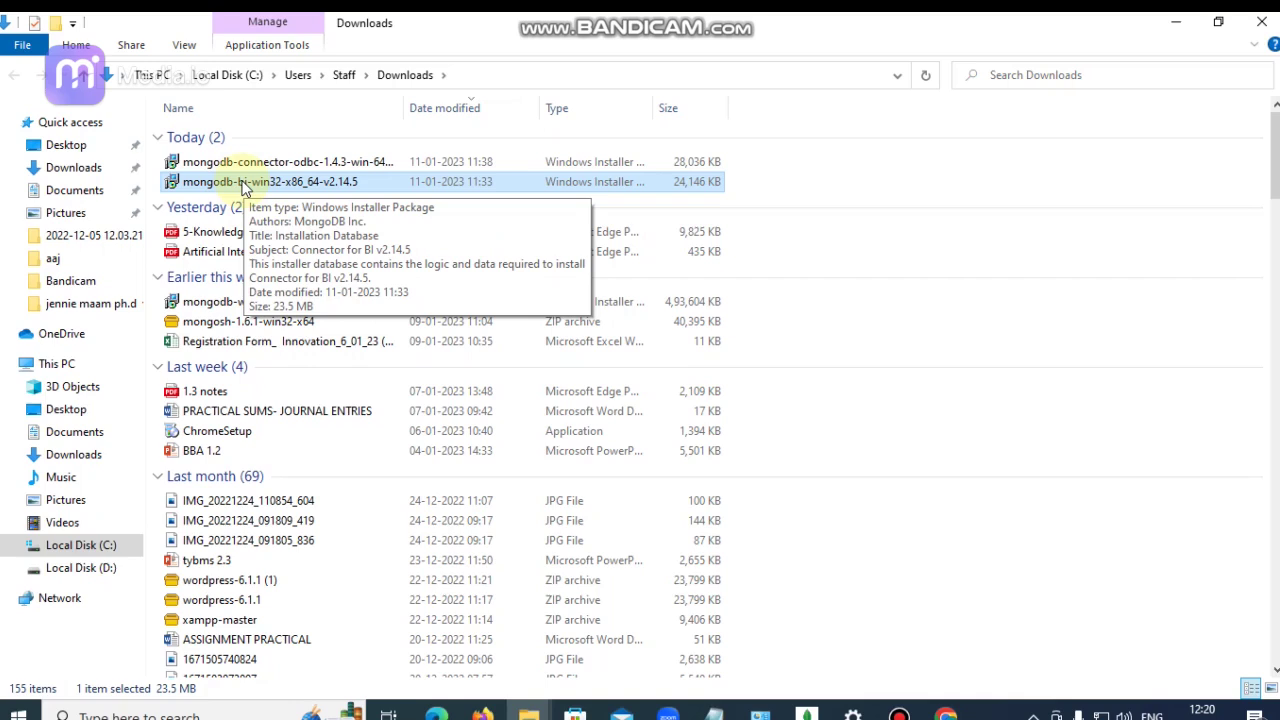
double_click(245, 184)
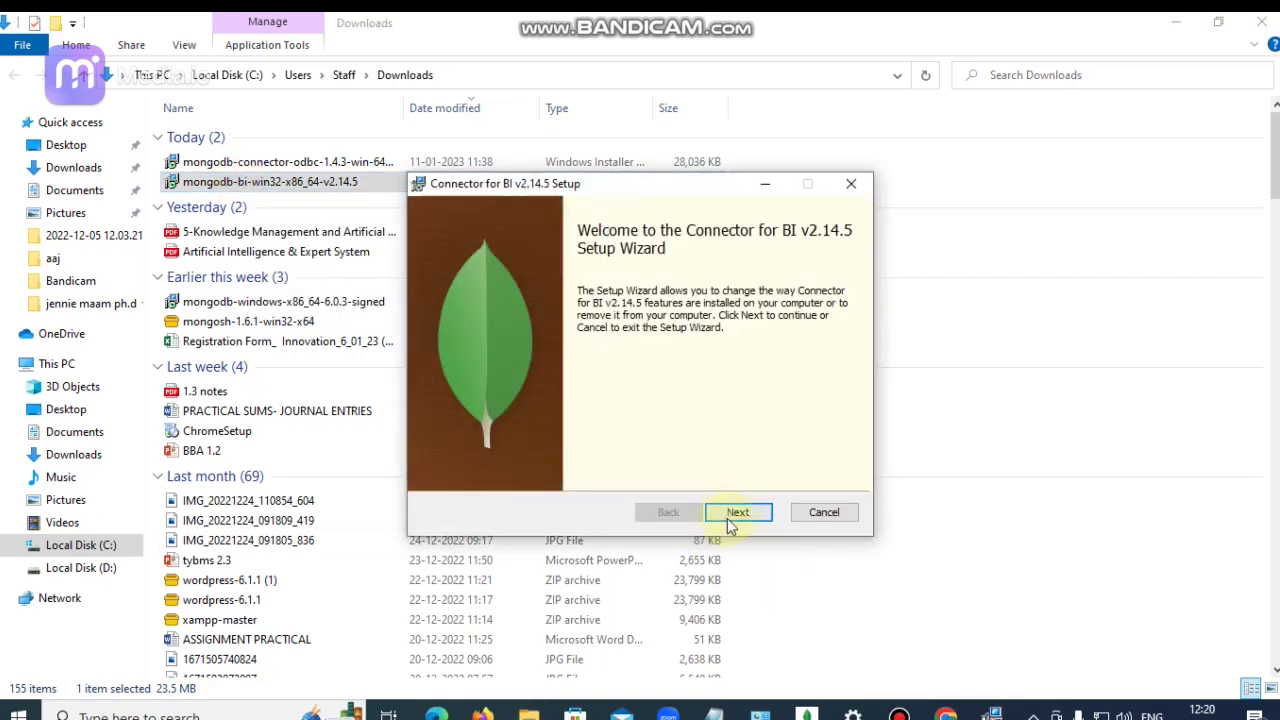
click(737, 512)
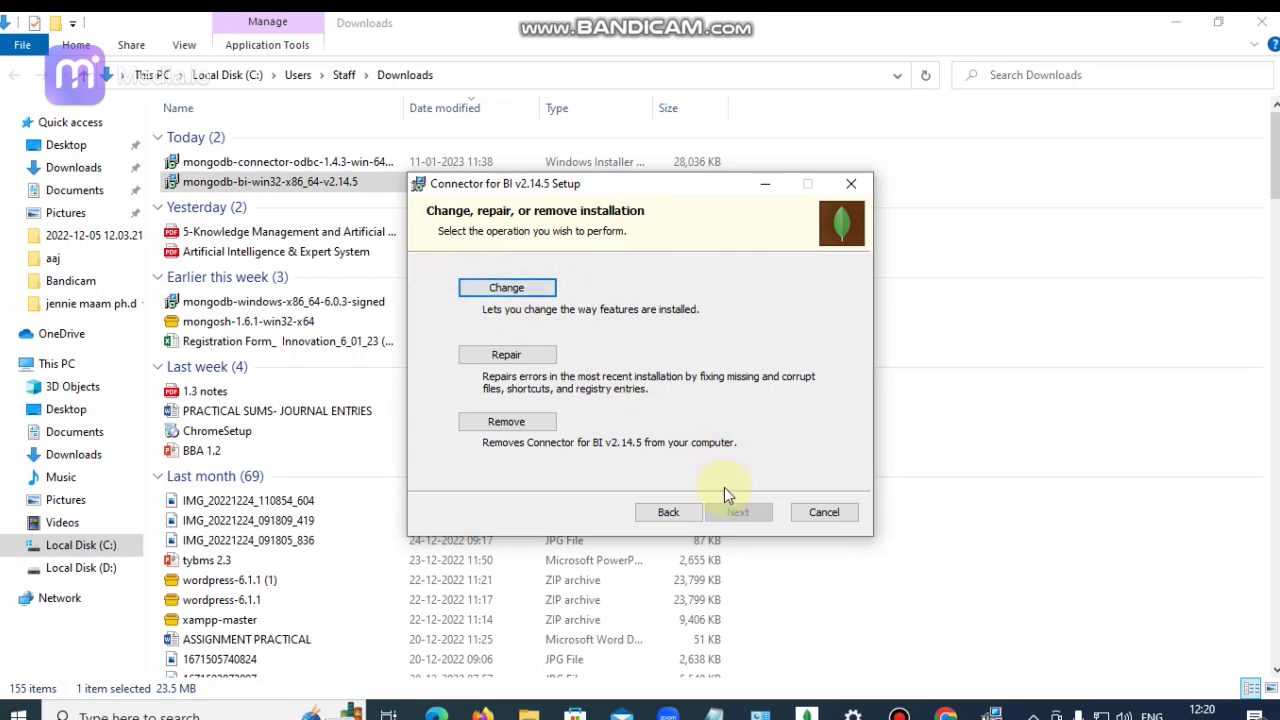
click(815, 517)
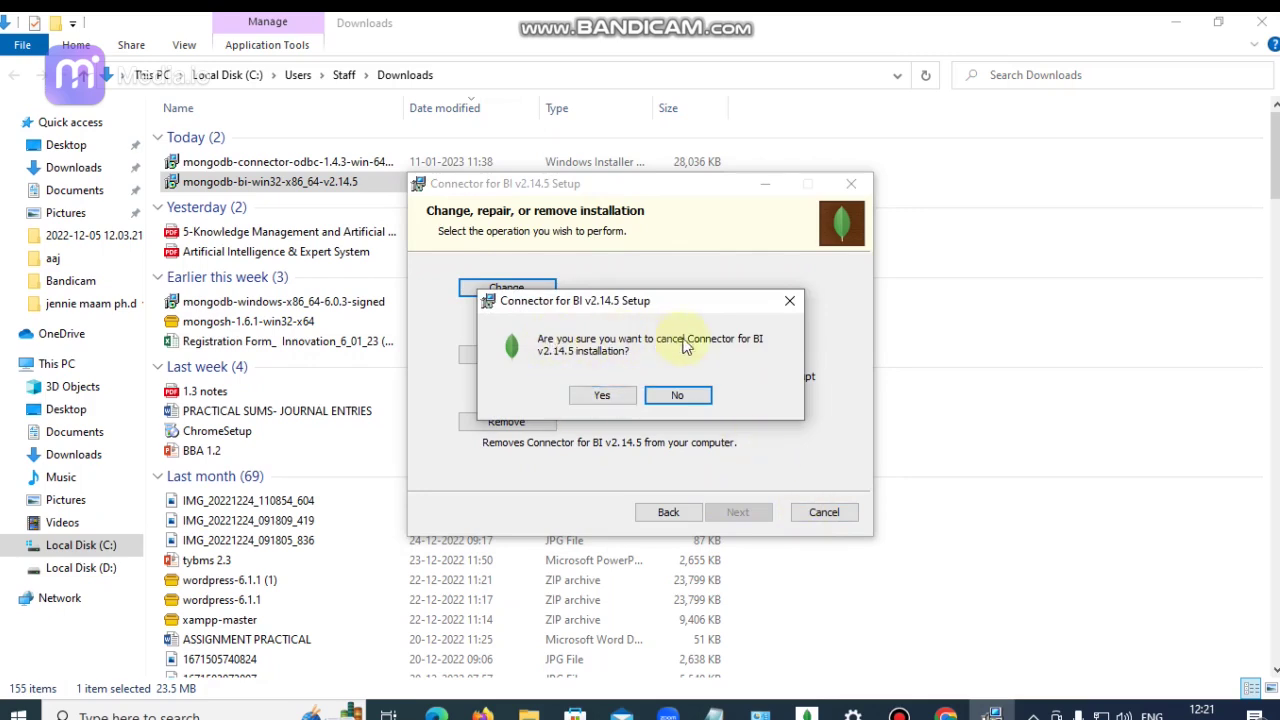
click(598, 395)
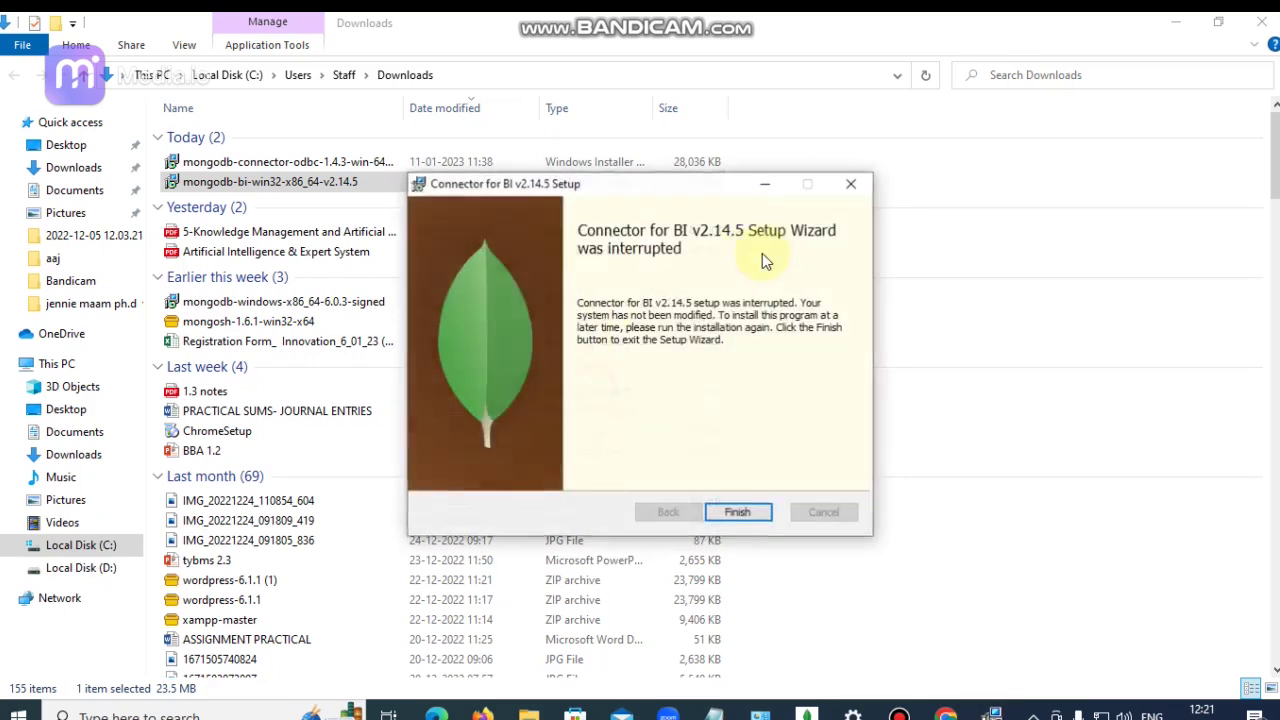
click(849, 184)
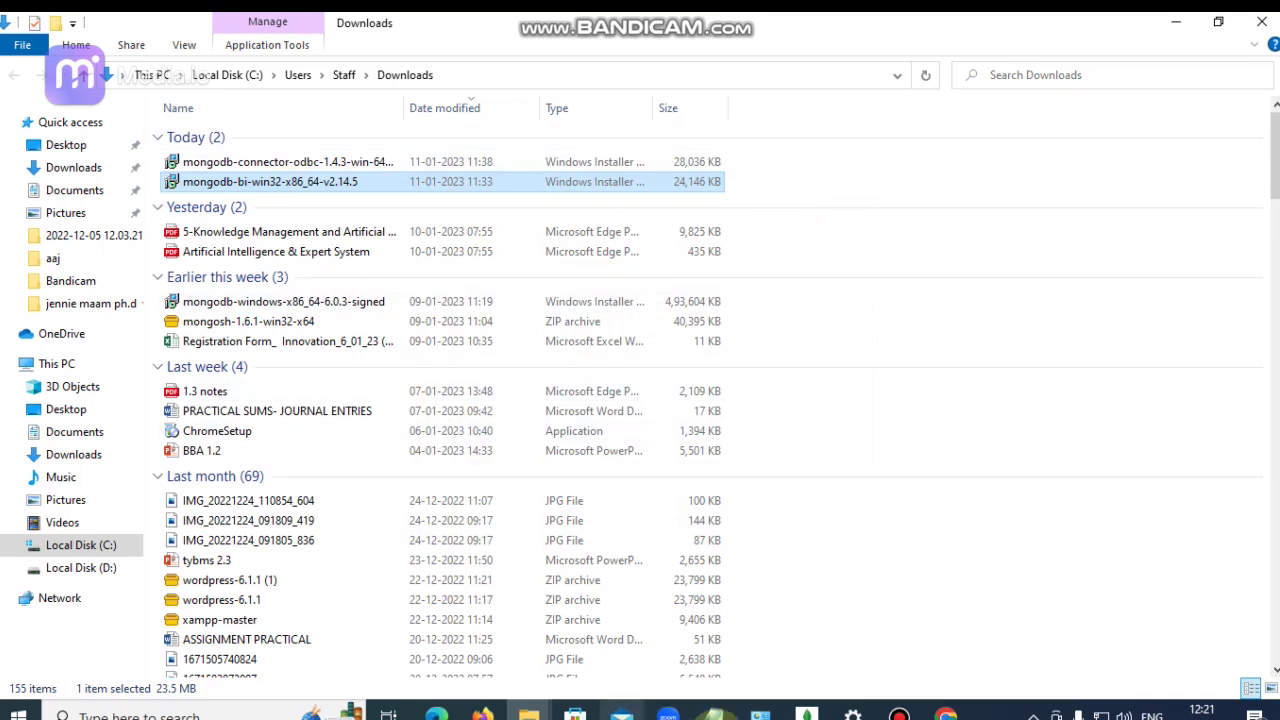
Step: Return to Chrome and search Google in a new tab for "mongodb ODBC driver for power bi download"
click(945, 714)
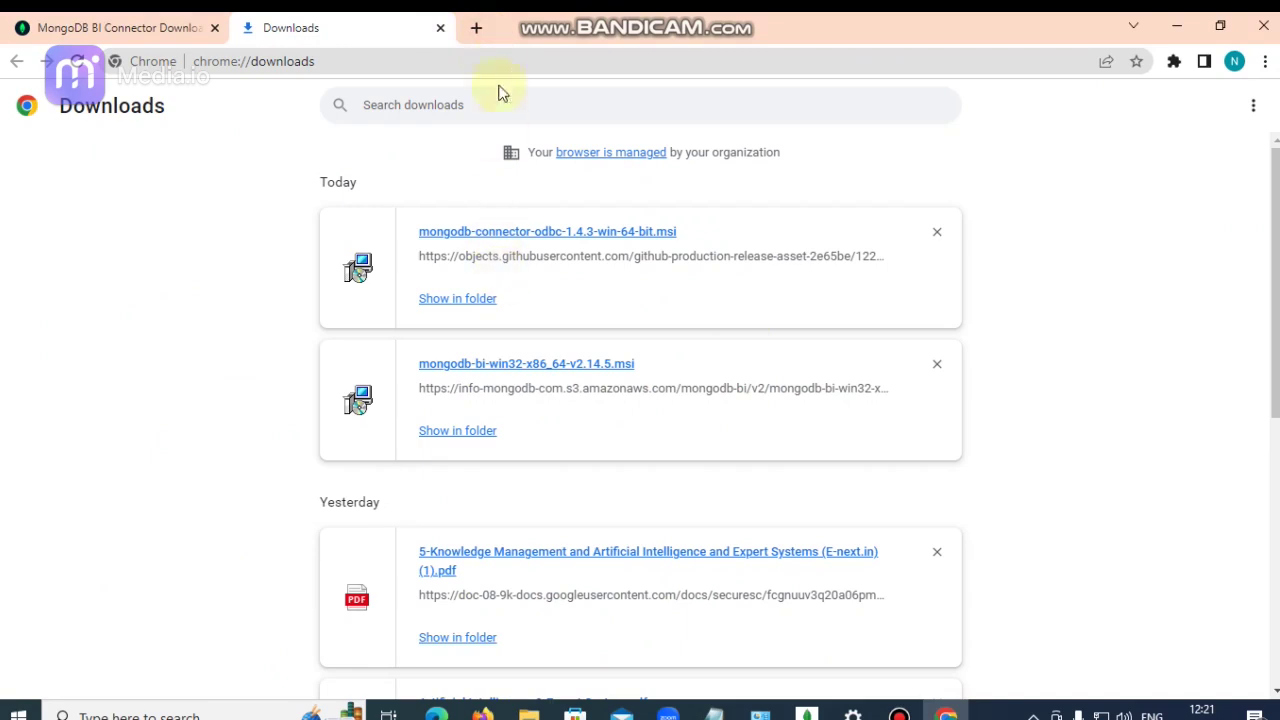
click(476, 28)
click(545, 384)
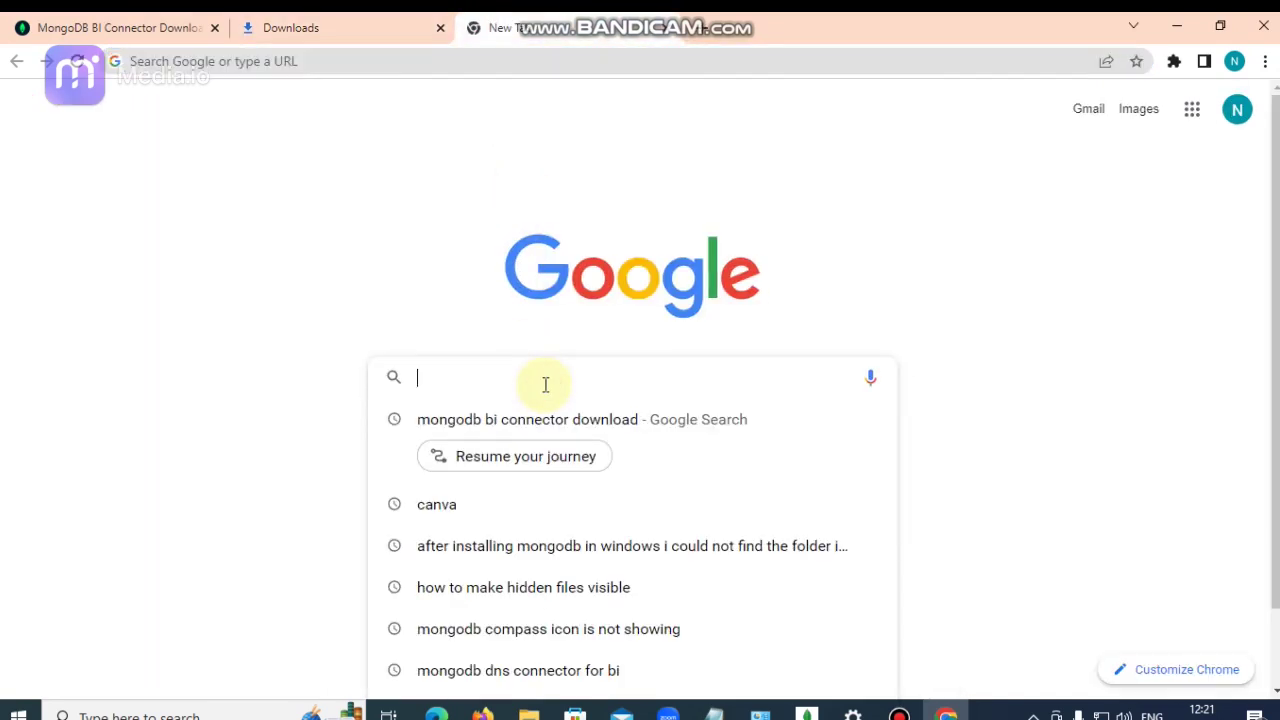
text(mongo)
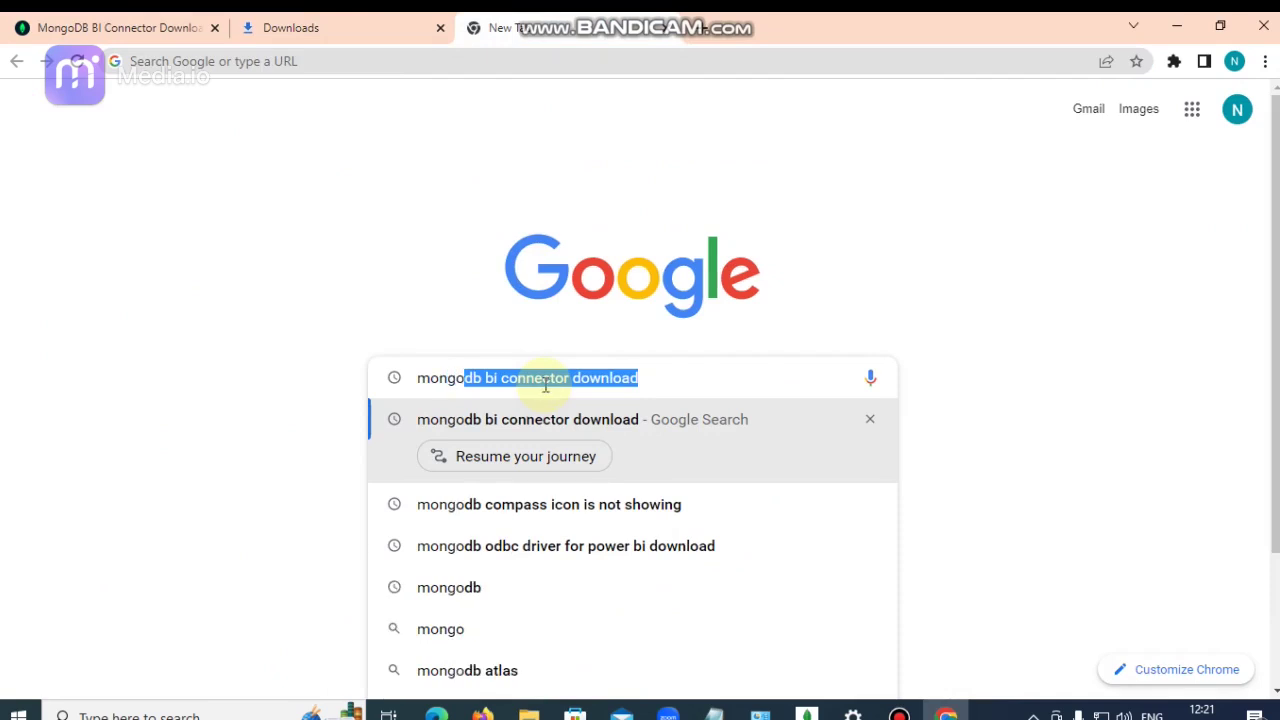
text(db OB)
key(BackSpace)
text(DBC)
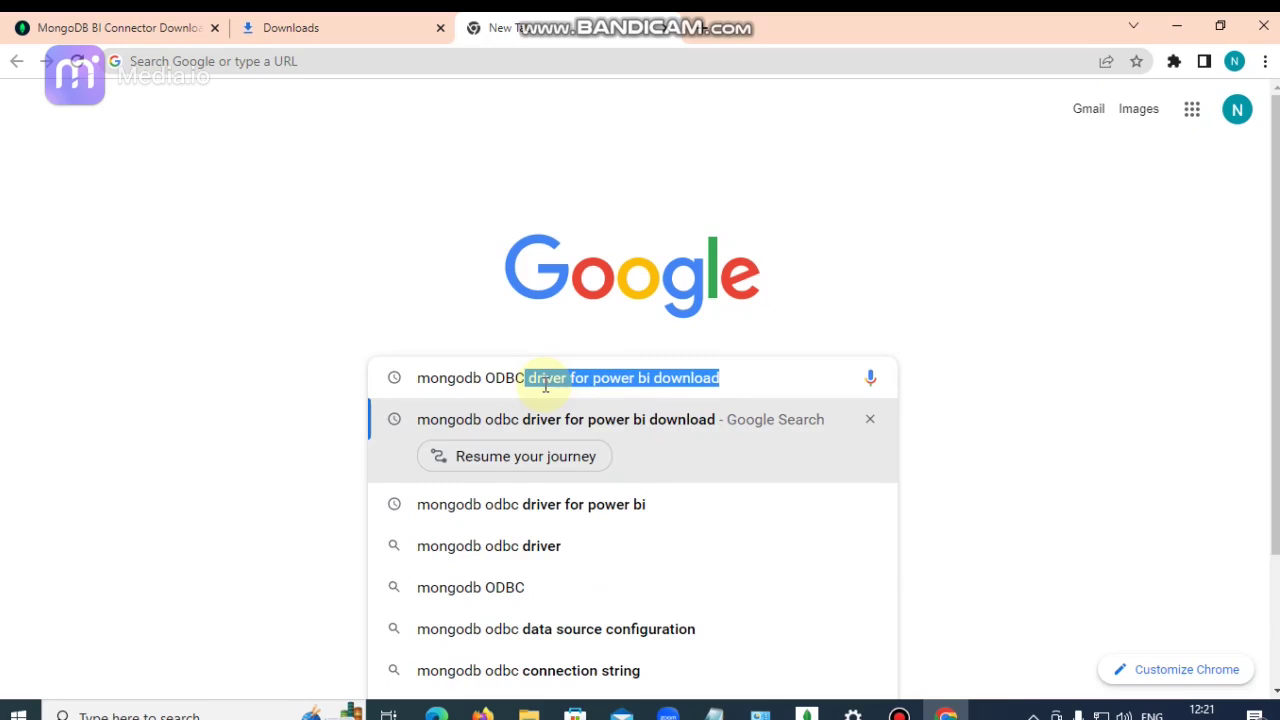
key(Right)
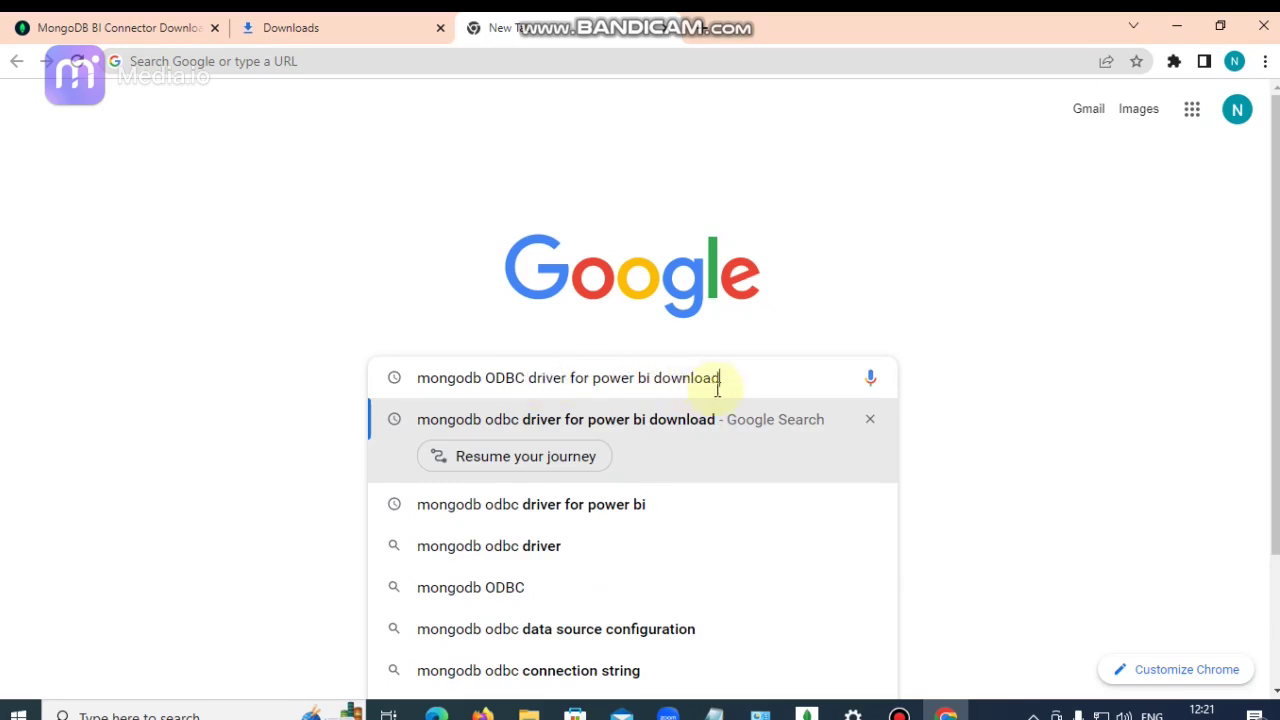
key(Return)
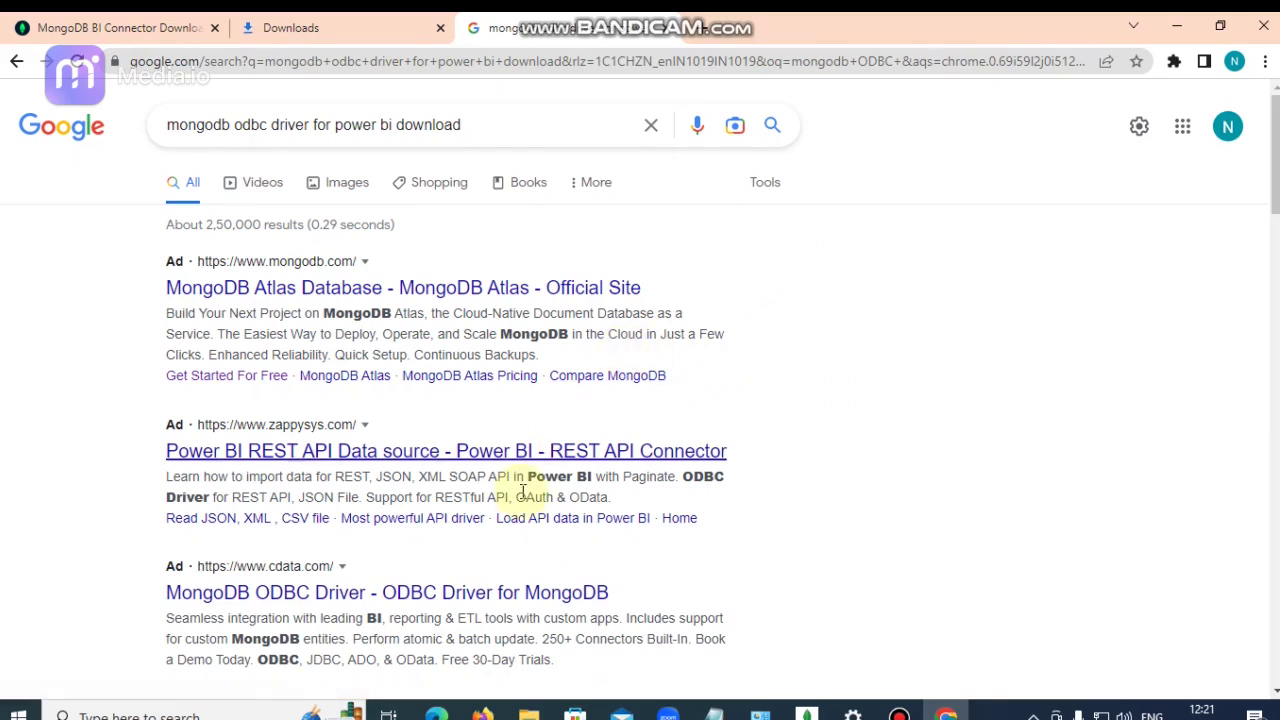
Step: Open the MongoDB BI Connector ODBC Driver documentation page from the search results
scroll(340, 600, down, 2)
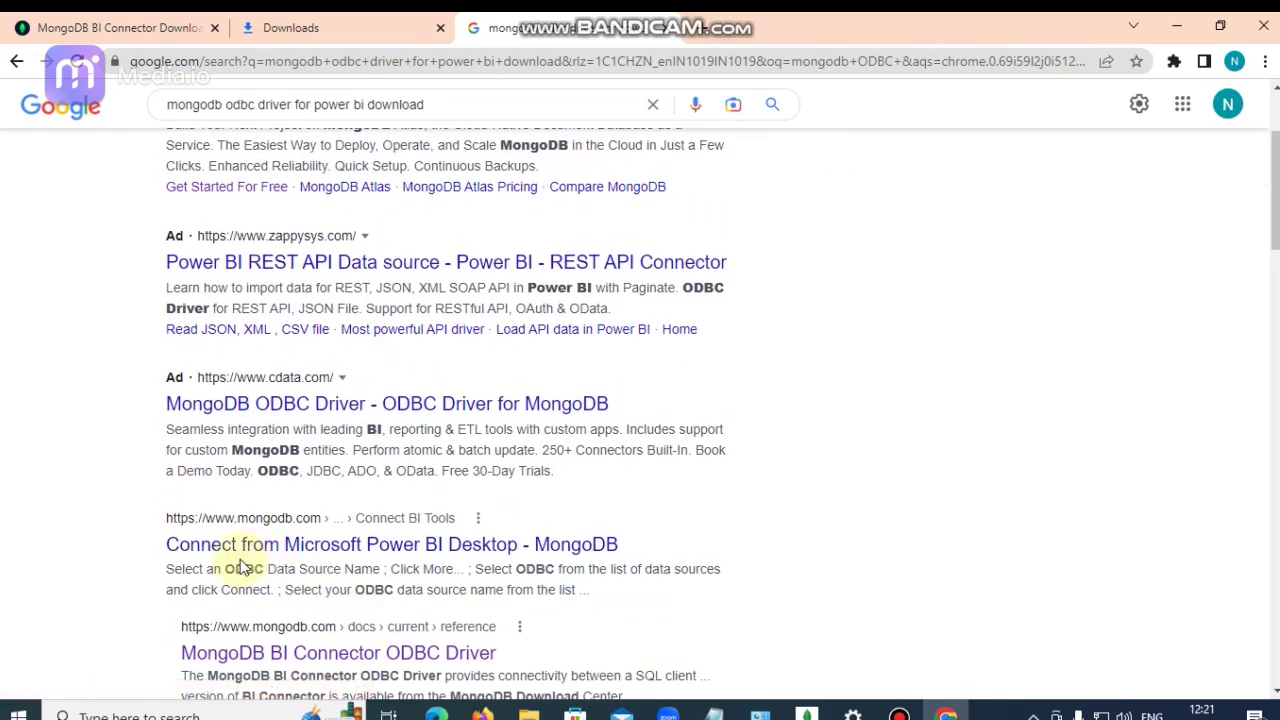
scroll(250, 556, down, 1)
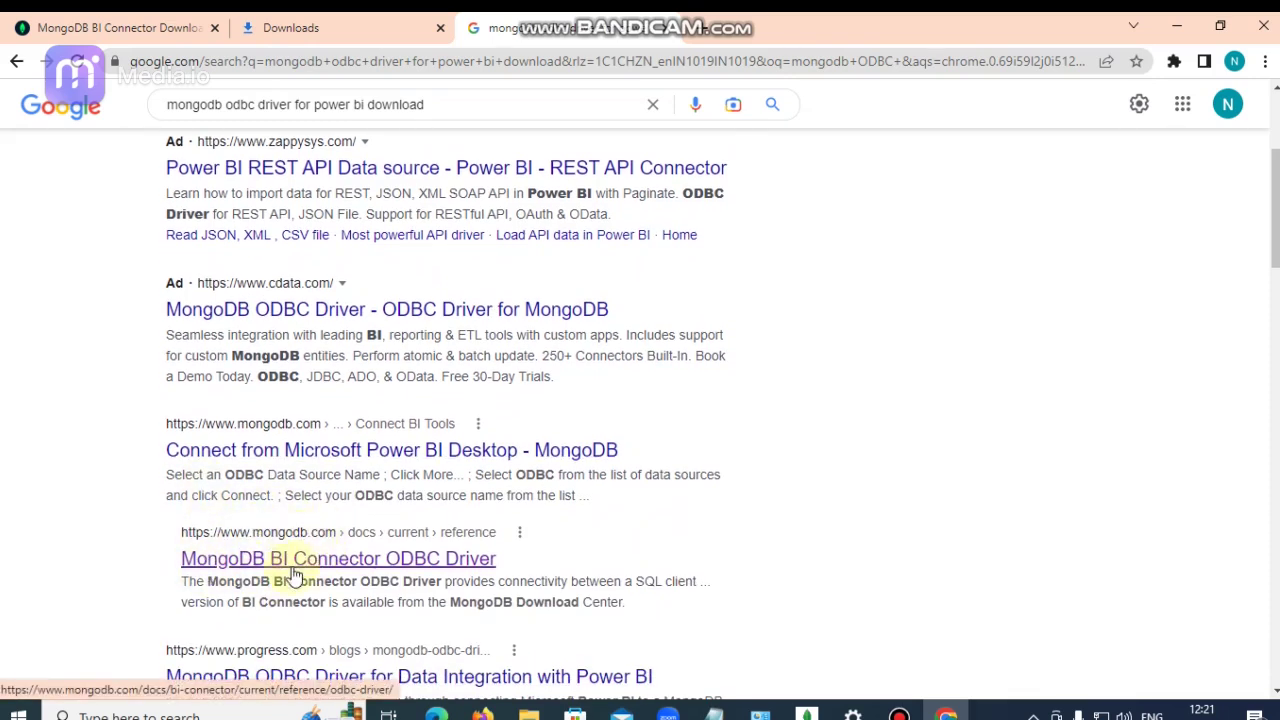
click(455, 568)
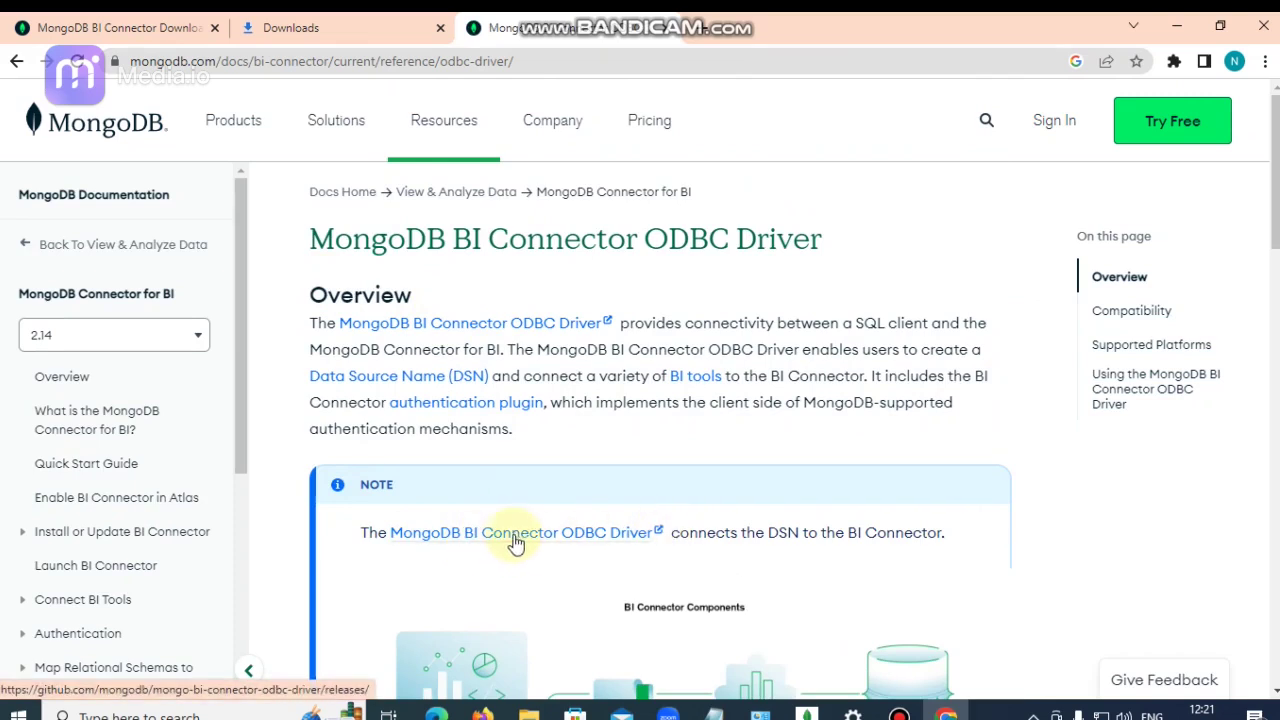
Step: Follow the ODBC driver link in the note to the GitHub releases and download mongodb-connector-odbc-1.4.3-win-64-bit.msi
click(627, 537)
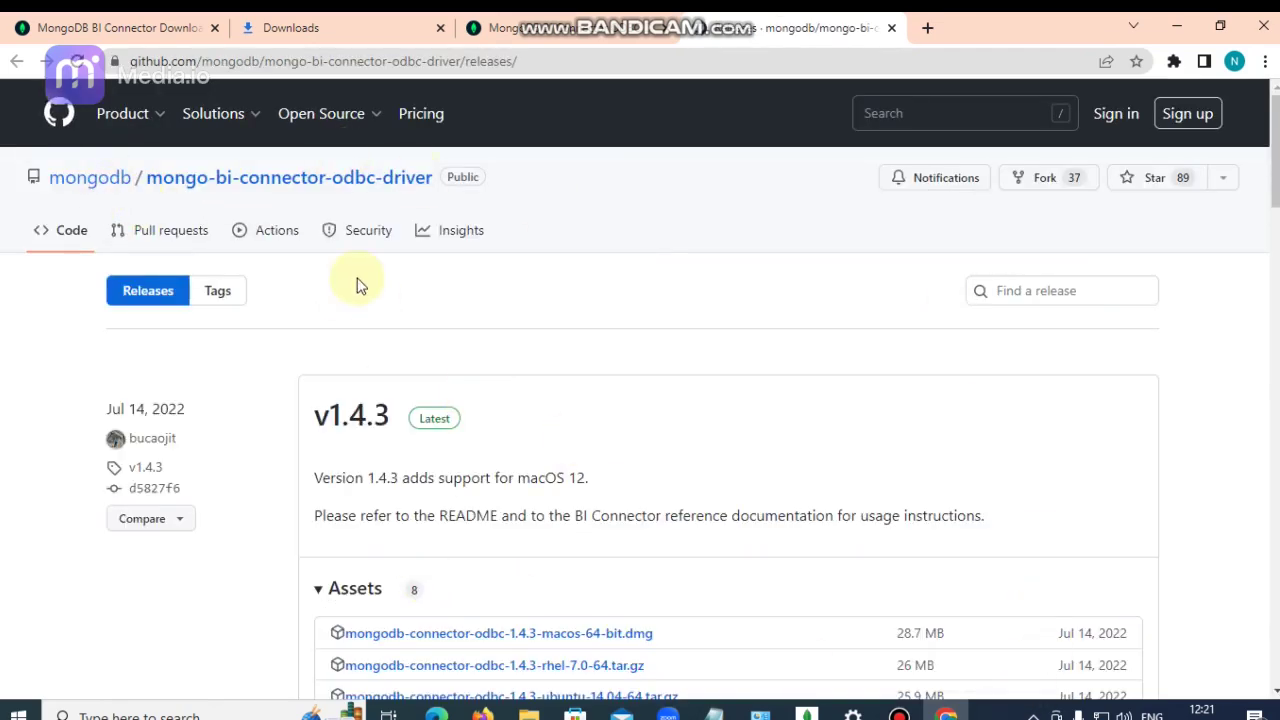
scroll(428, 380, down, 2)
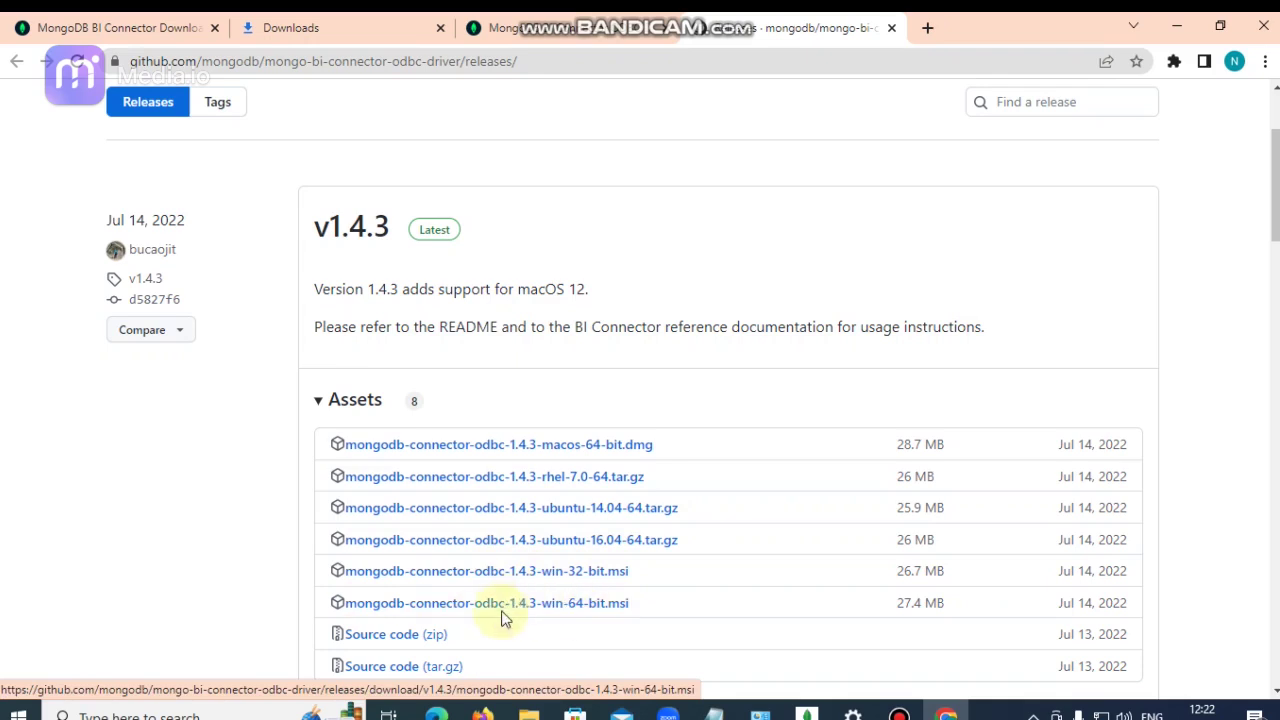
click(579, 607)
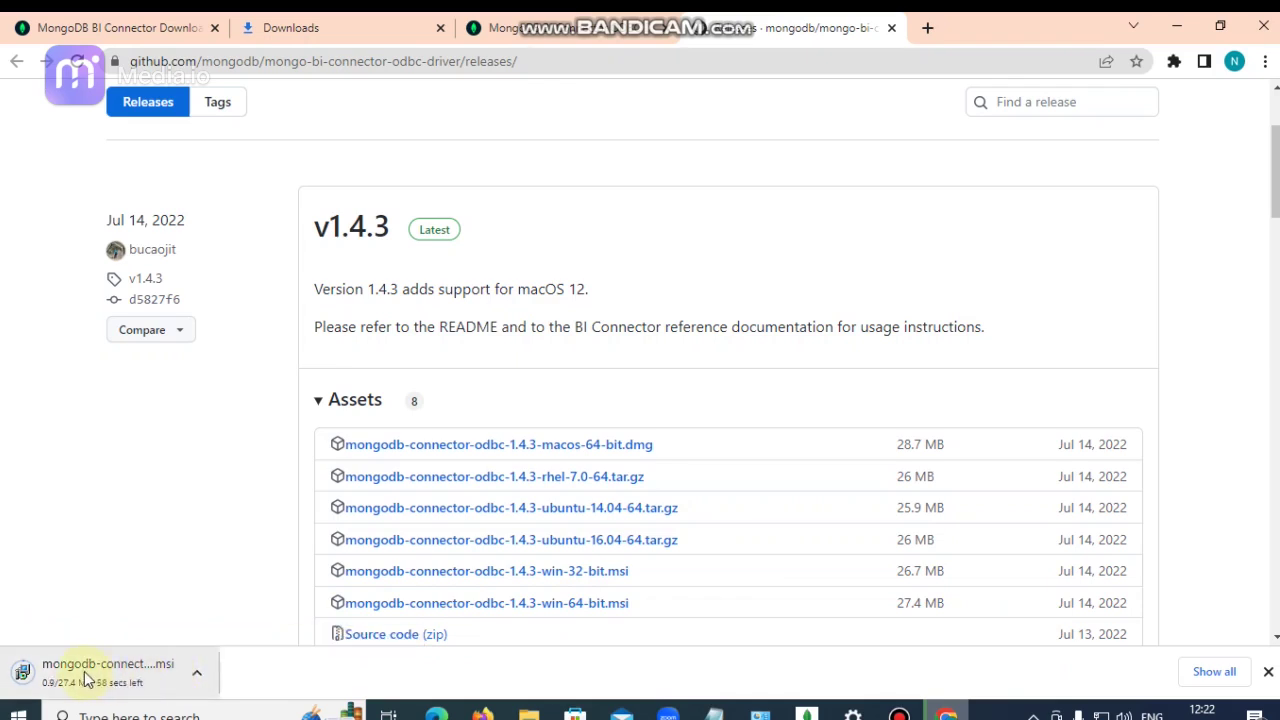
Step: Pause the running driver download and show the already downloaded mongodb-connector-odbc-1.4.3-win-64-bit.msi in its folder from the browser's download list
click(198, 674)
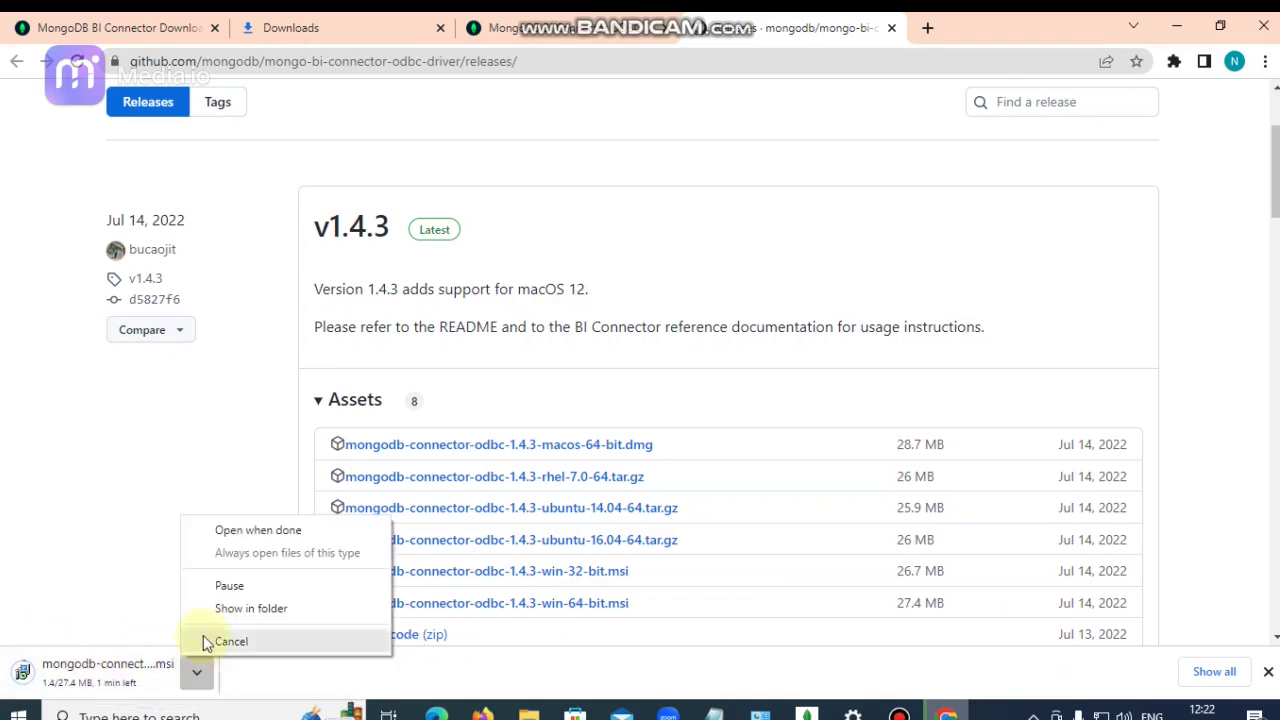
click(230, 586)
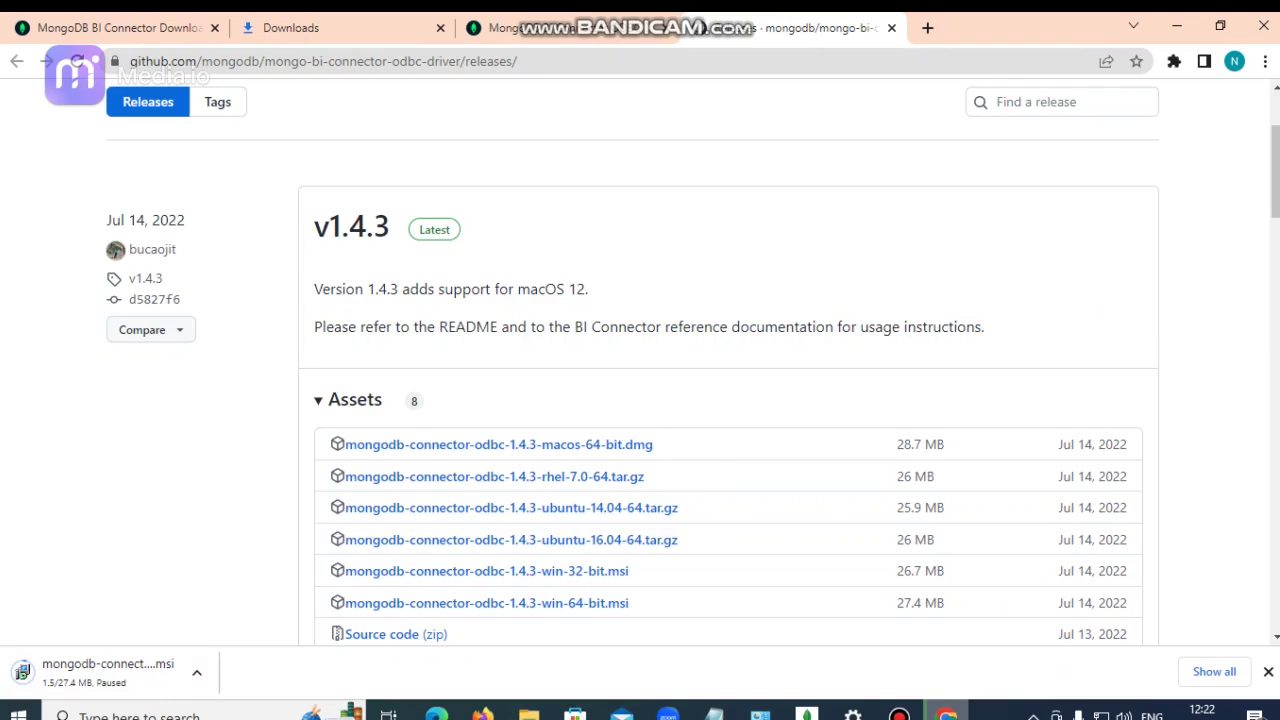
click(1265, 61)
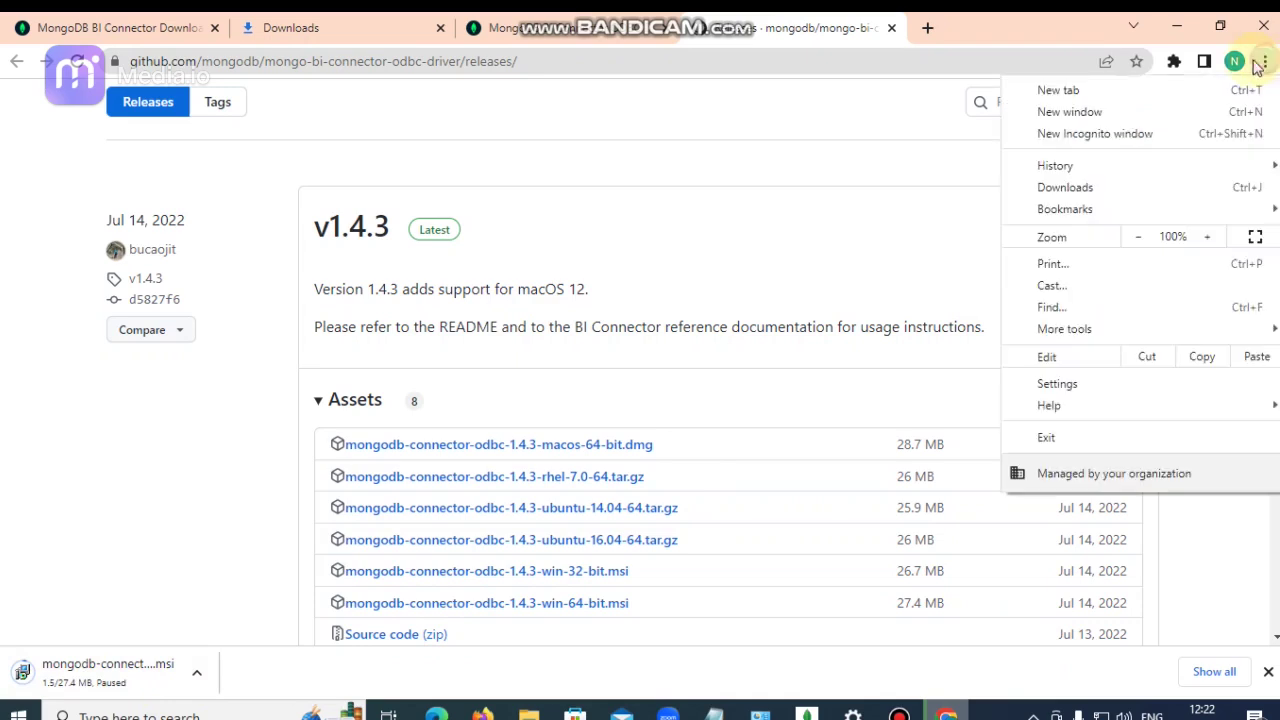
click(1065, 187)
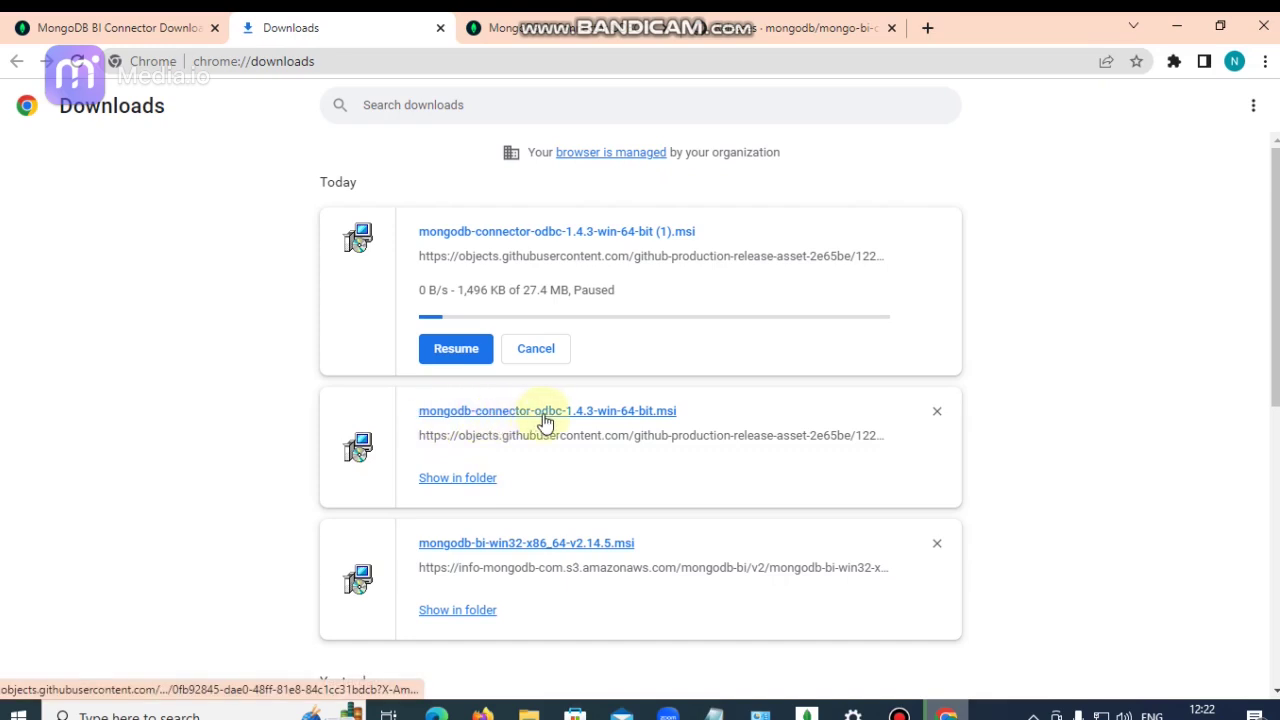
click(477, 477)
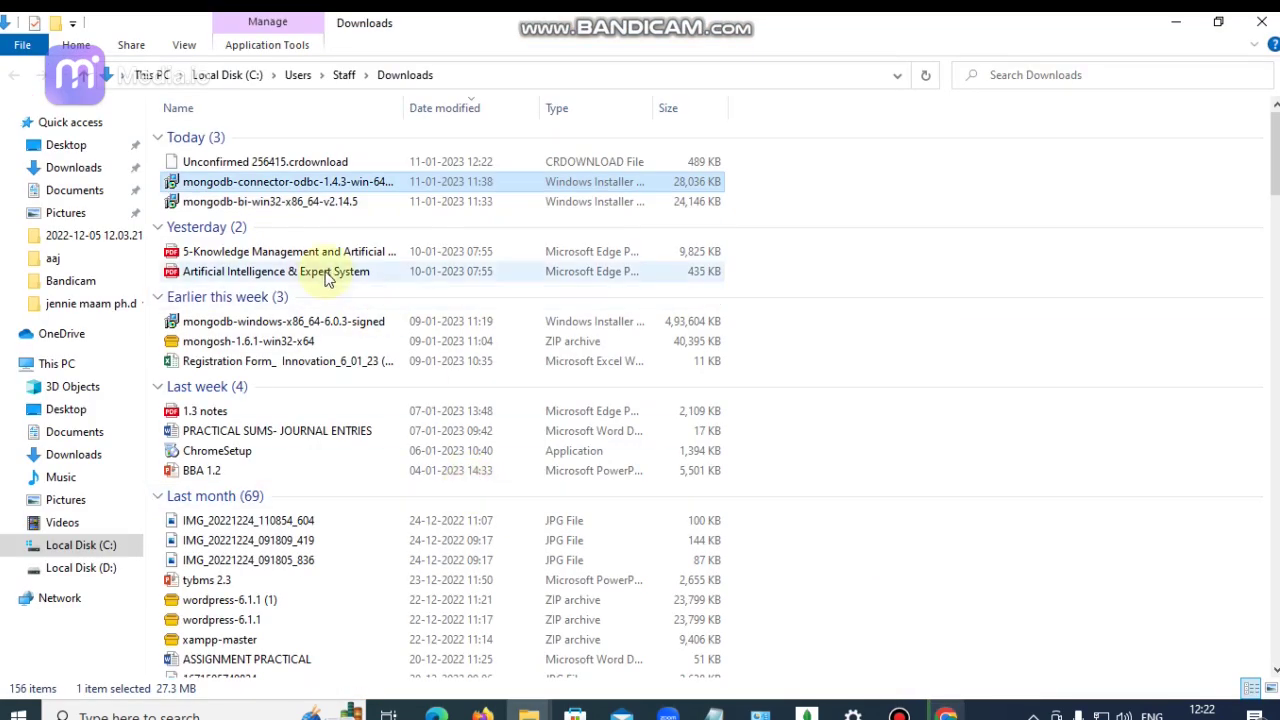
Step: Run the mongodb-connector-odbc-1.4.3 installer as far as its change, repair or remove options, then cancel and exit the setup
double_click(287, 184)
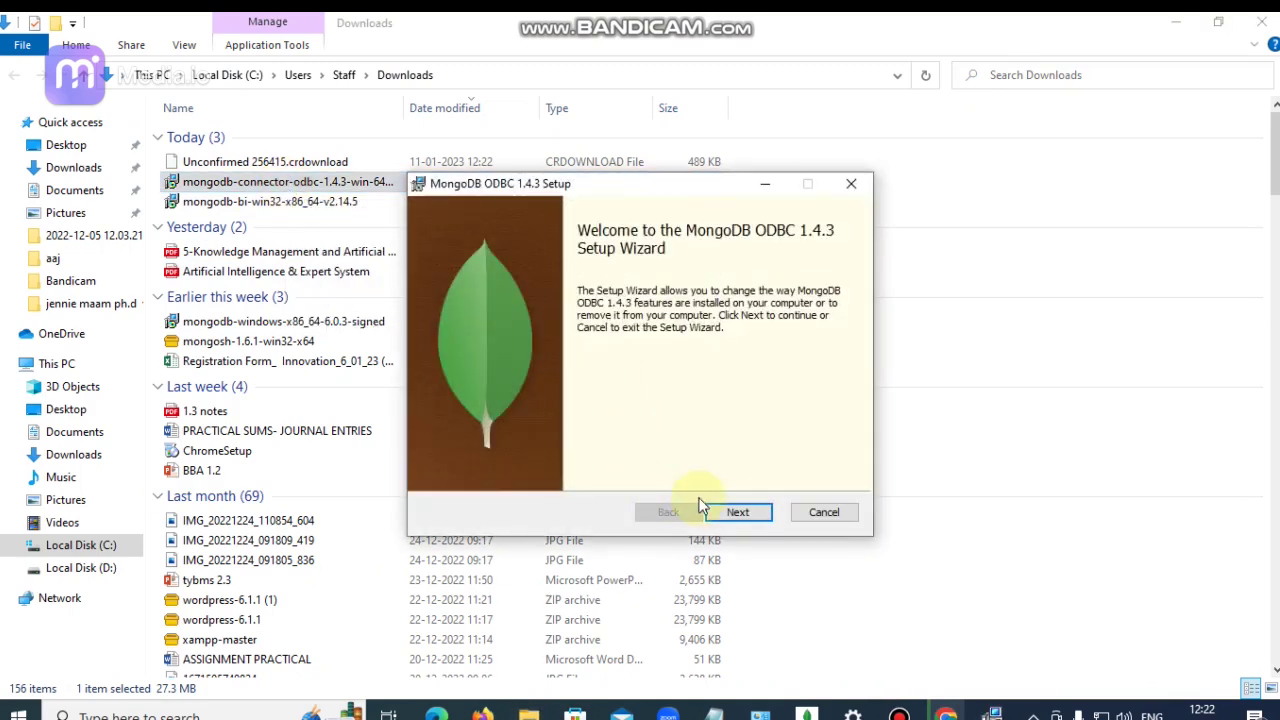
click(735, 512)
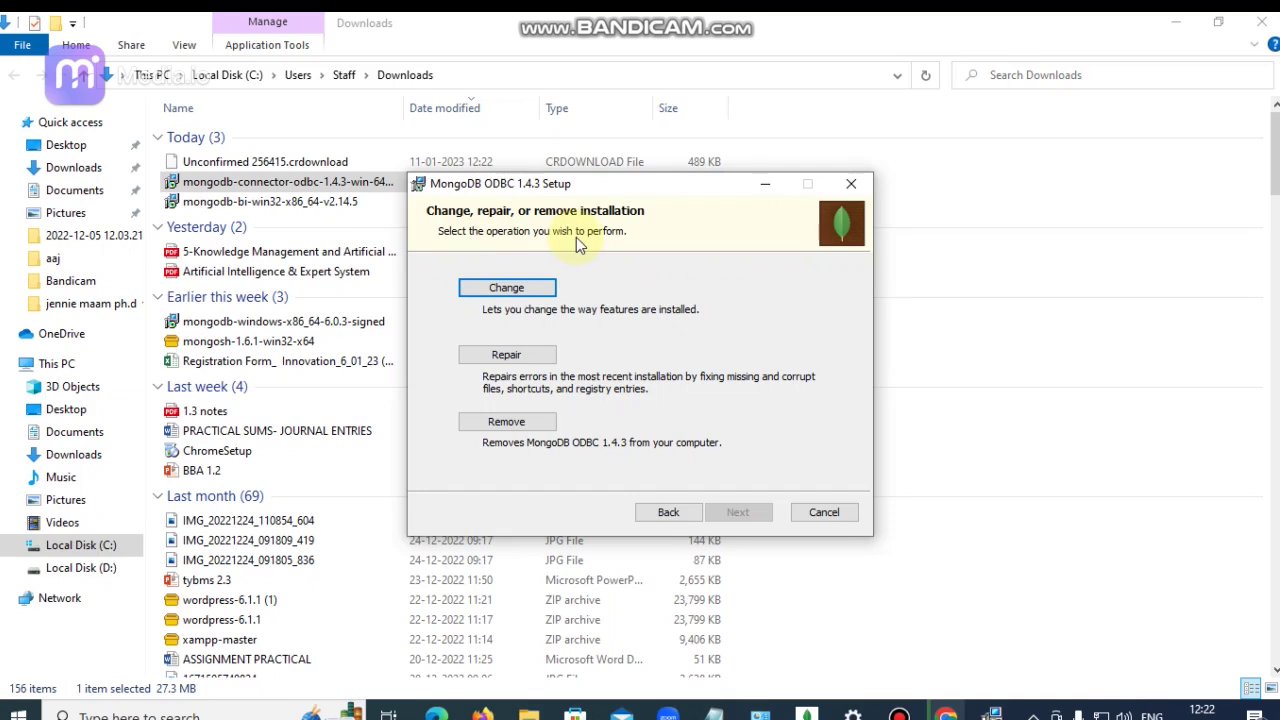
click(824, 512)
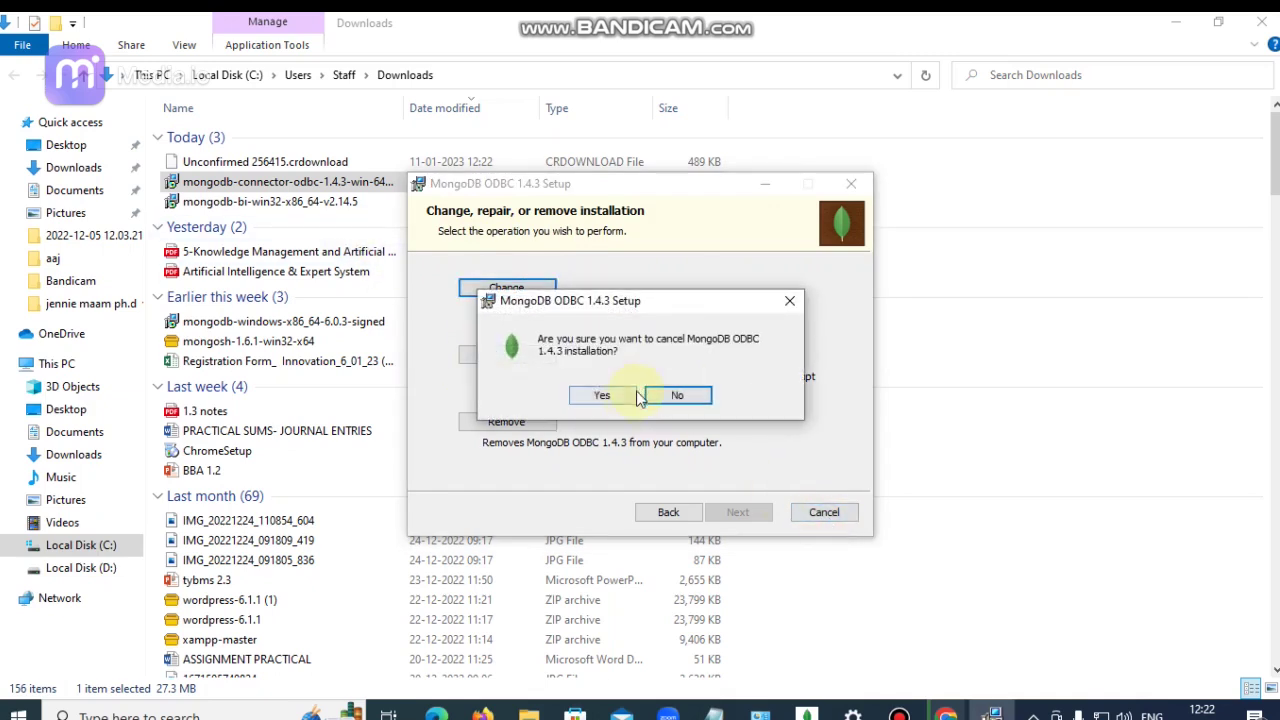
click(790, 300)
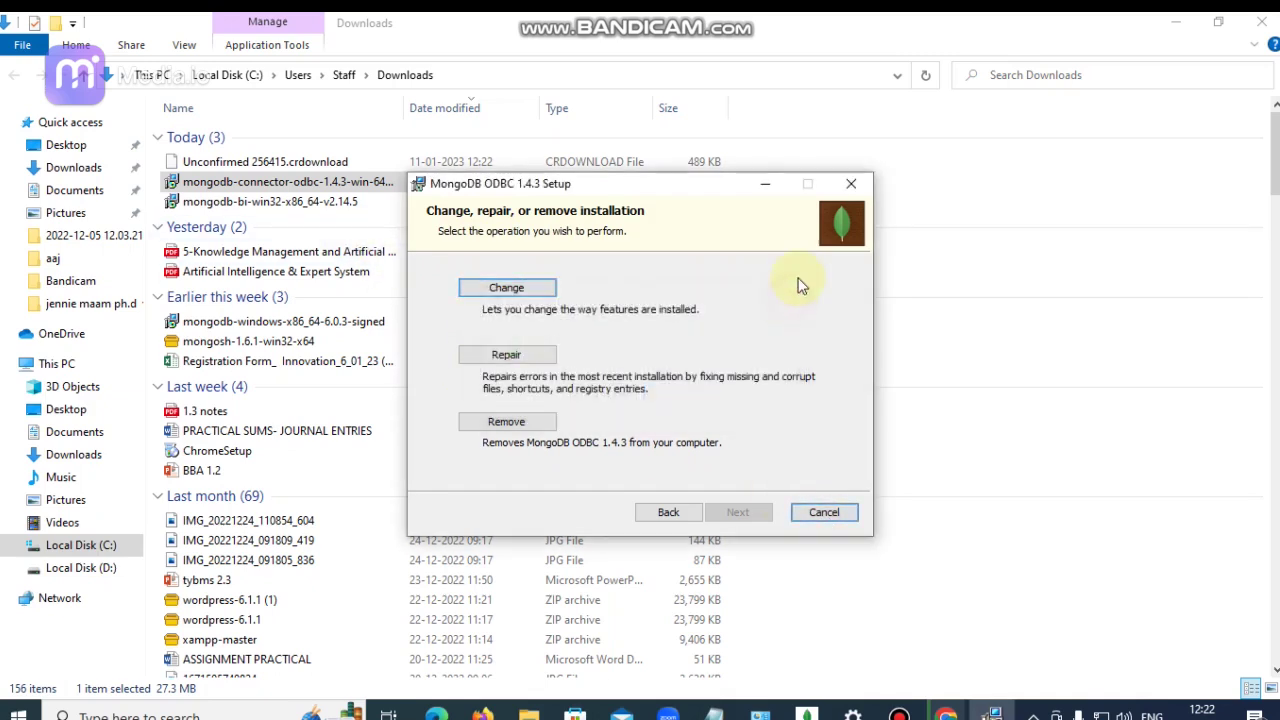
click(851, 183)
click(598, 394)
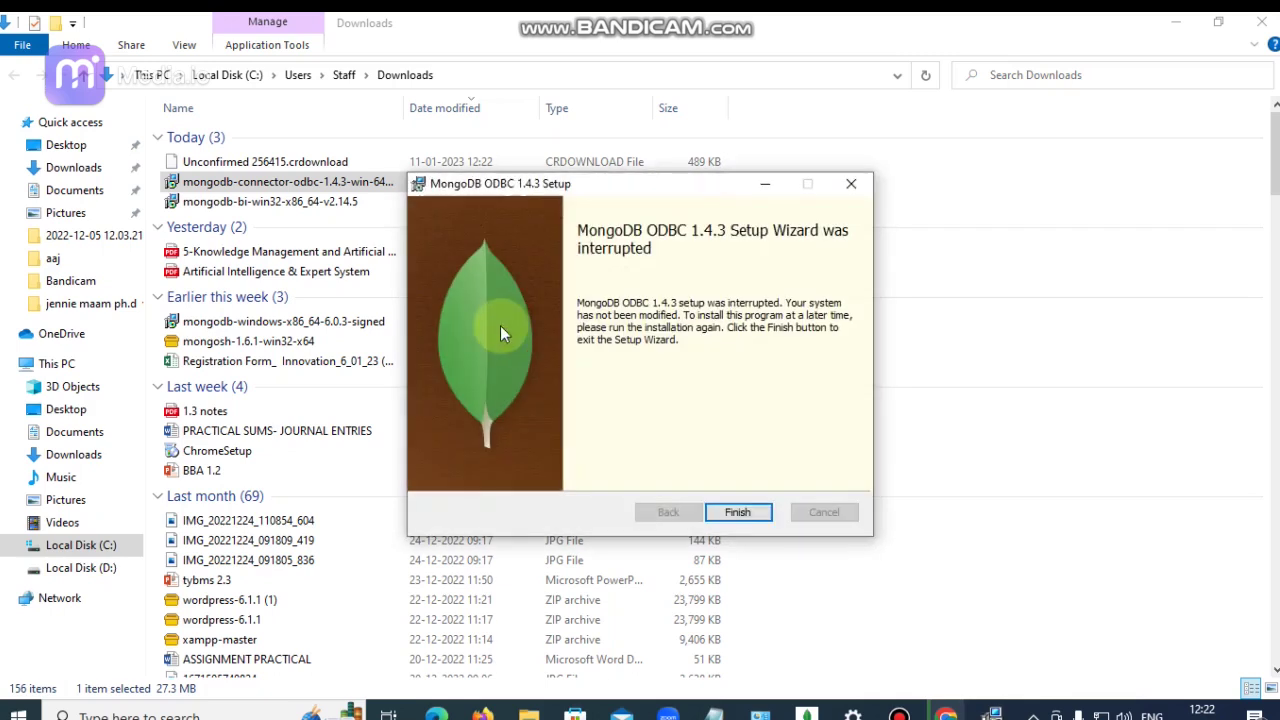
click(738, 514)
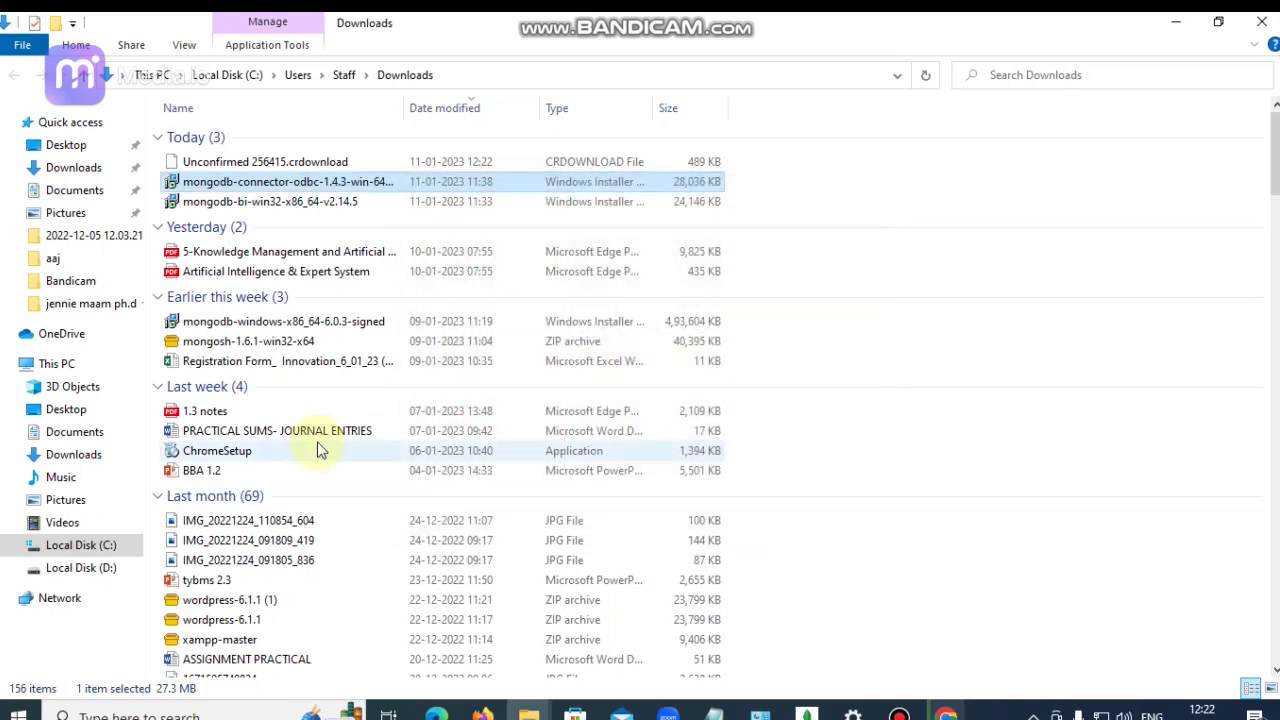
Step: Browse to C:\Program Files\MongoDB and check for the Connector for BI and ODBC installation folders
click(86, 545)
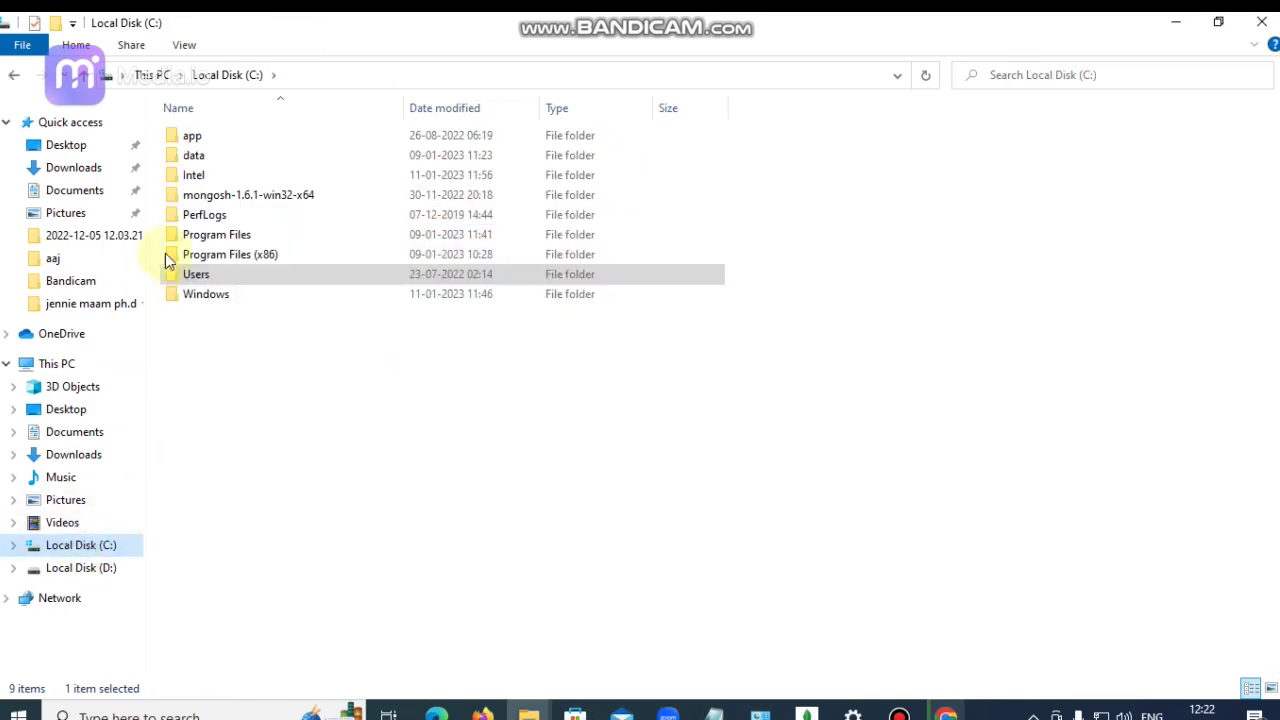
double_click(205, 238)
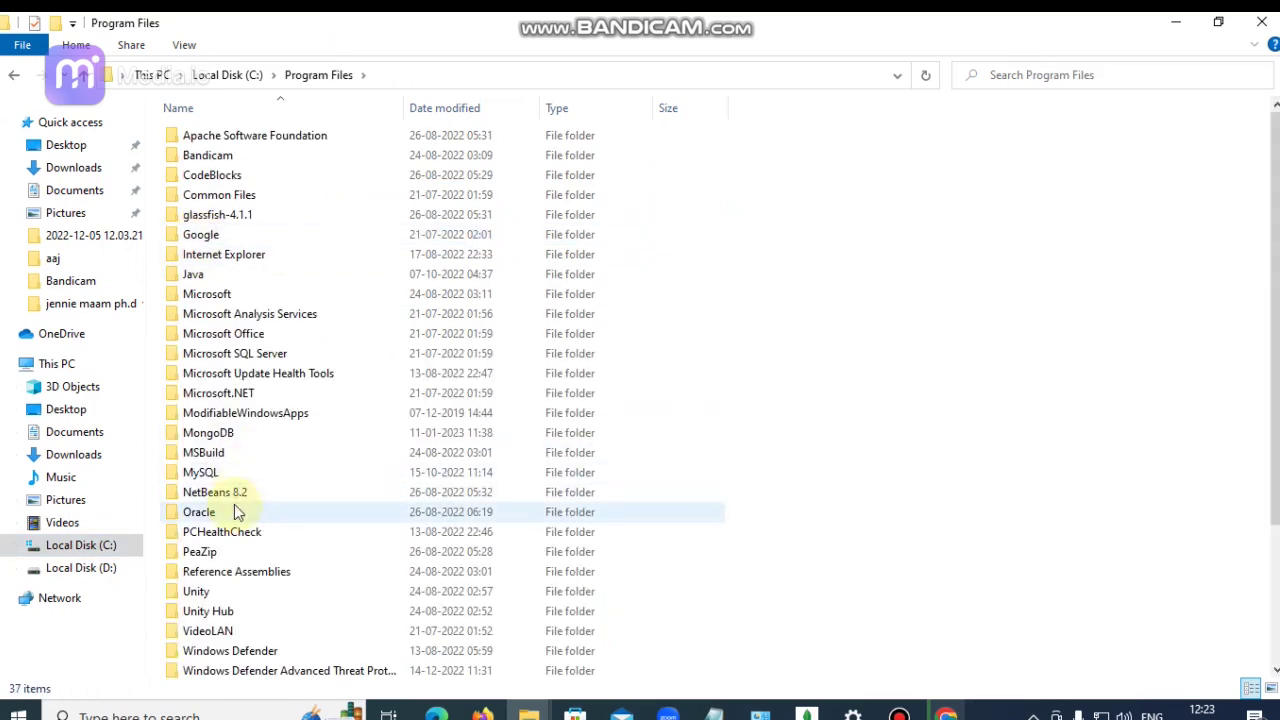
double_click(210, 436)
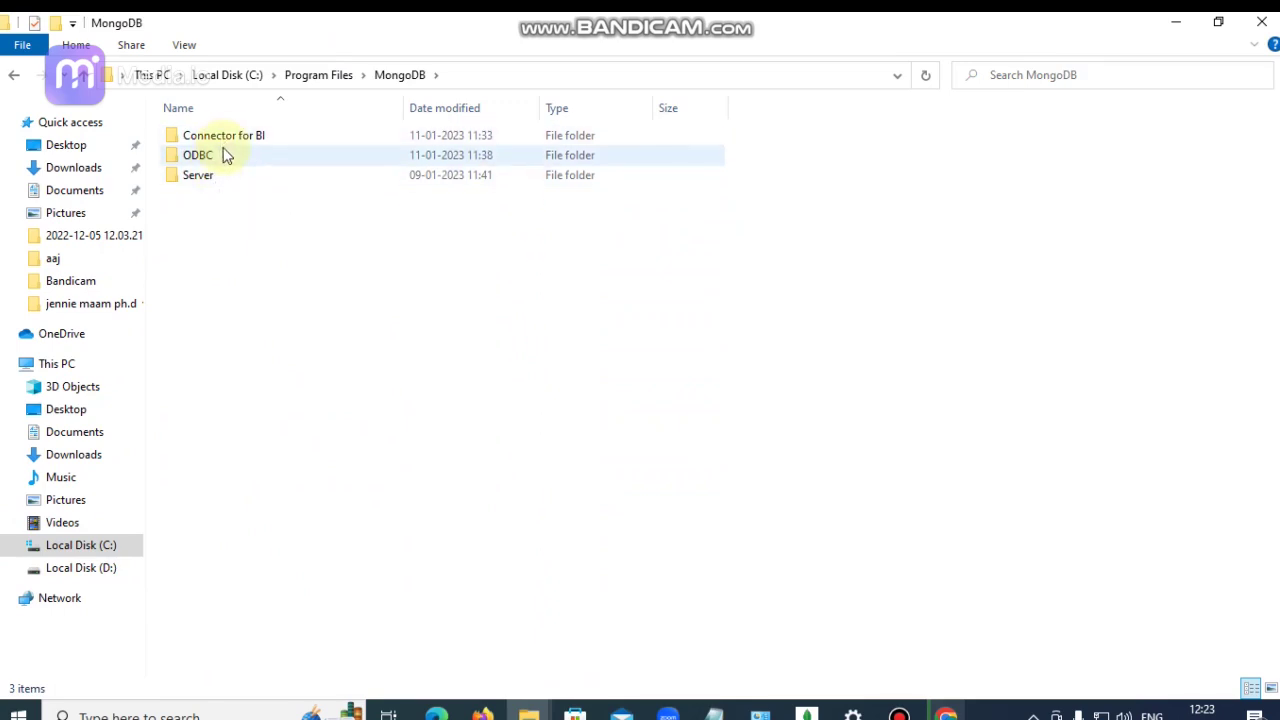
click(221, 144)
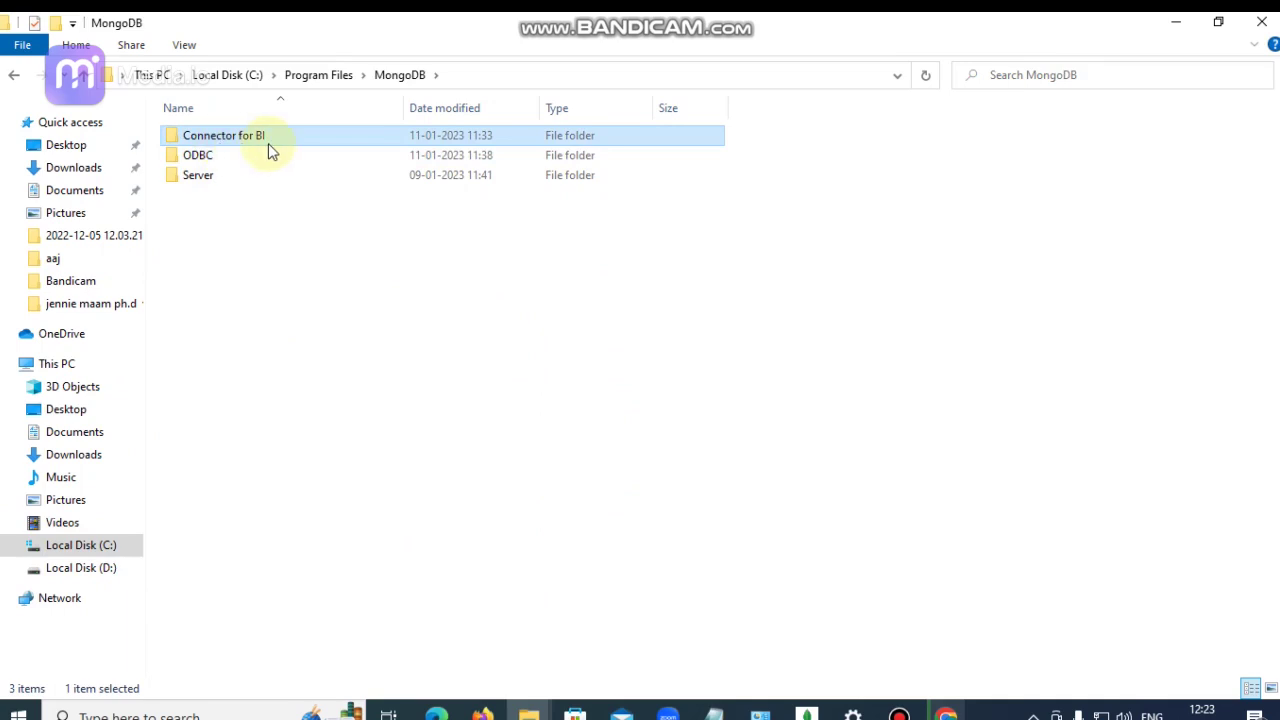
click(189, 160)
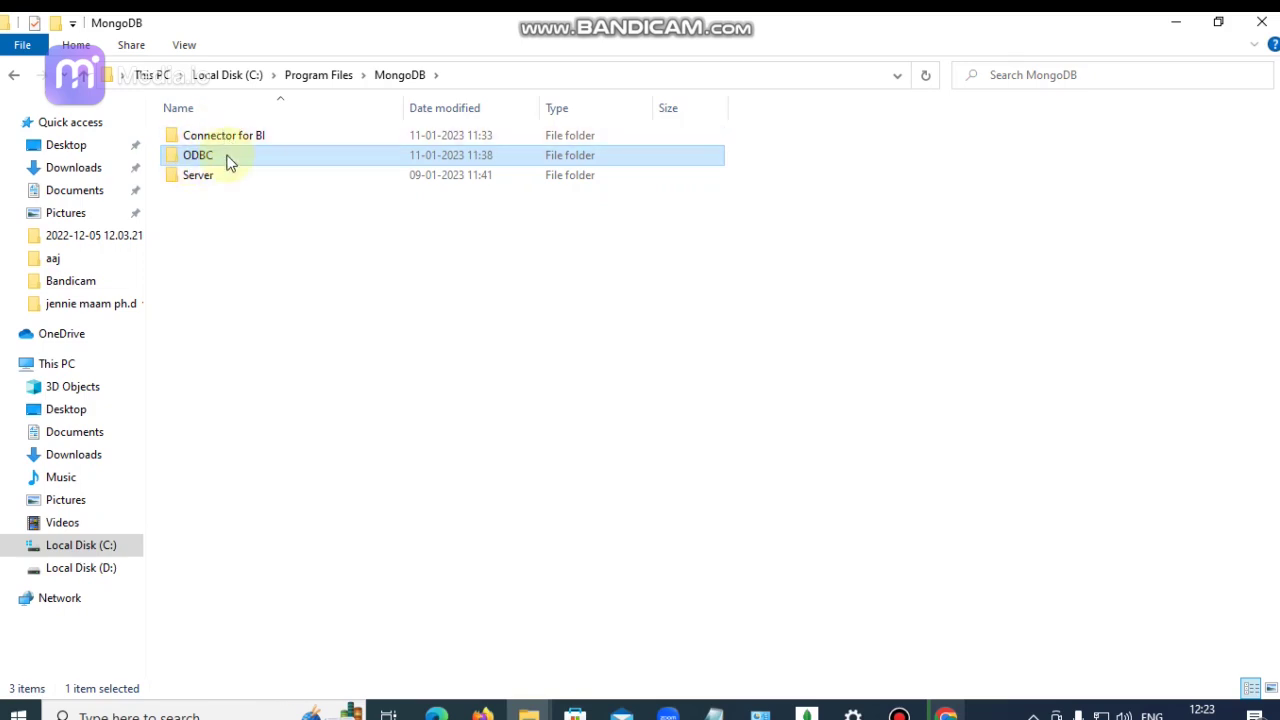
mouse_move(229, 163)
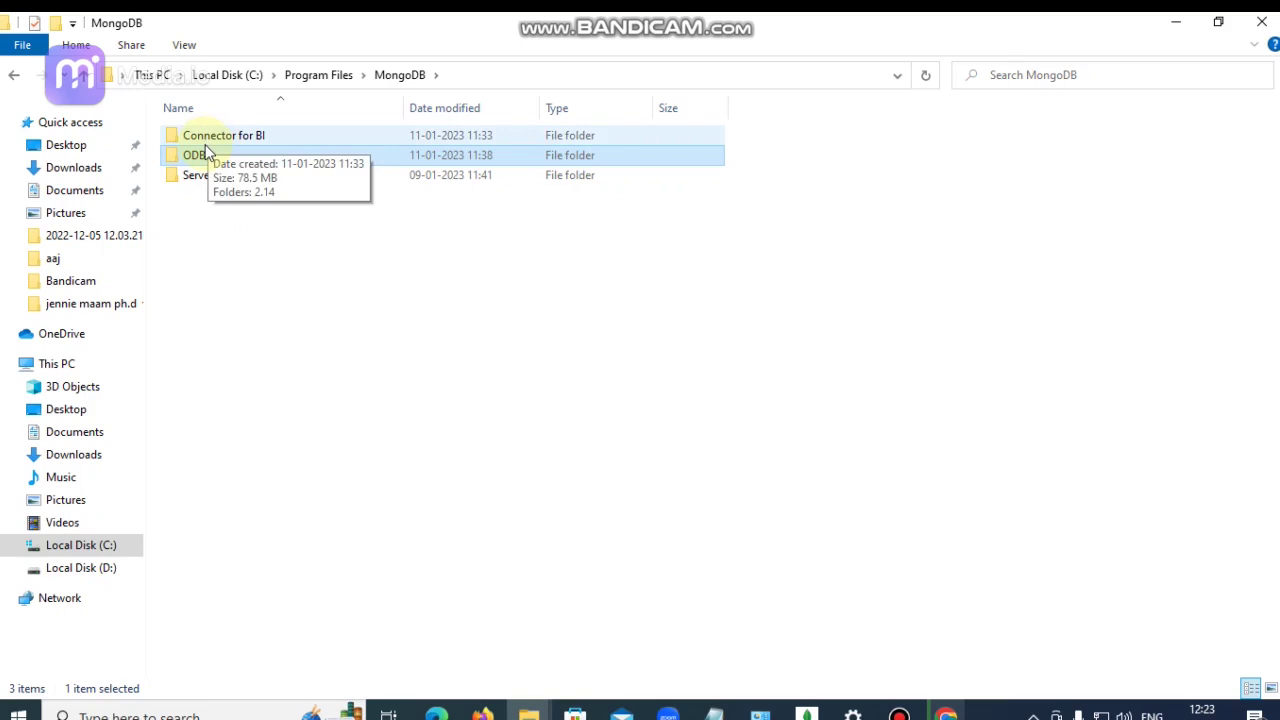
Step: Search Windows for "odbc", run ODBC Data Sources (64-bit) as administrator and bring its window to the front
click(150, 716)
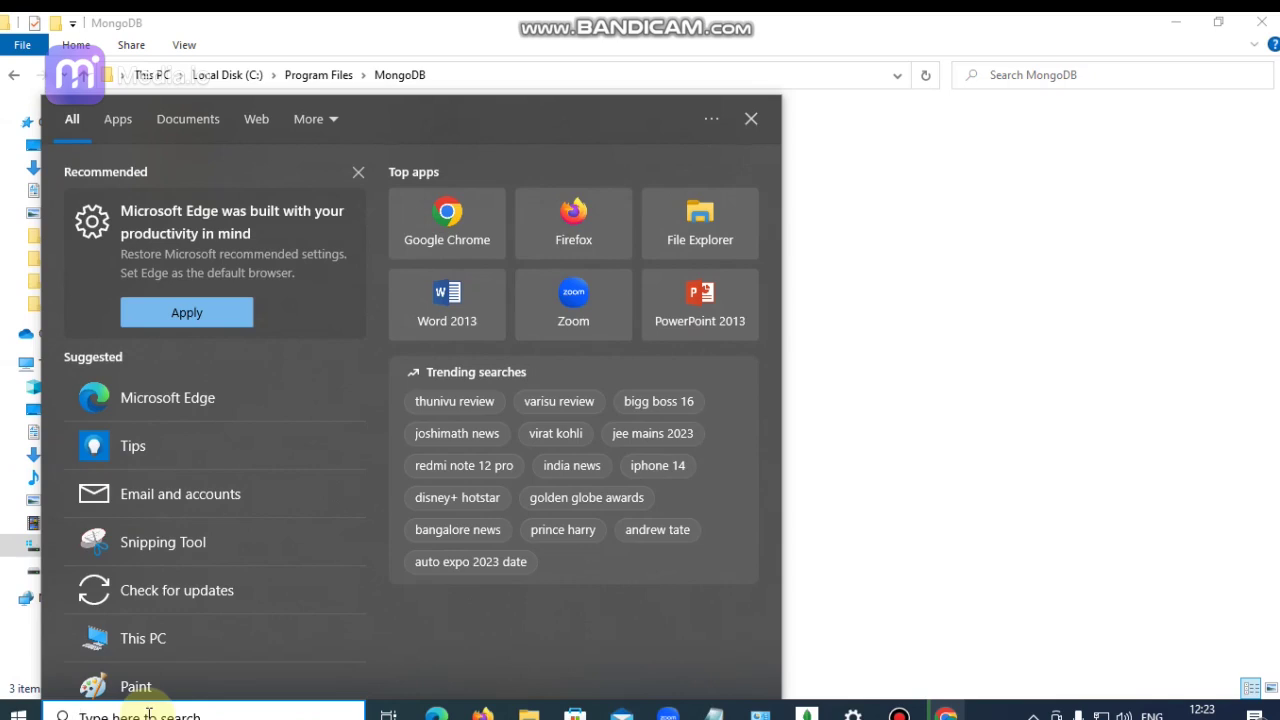
text(o)
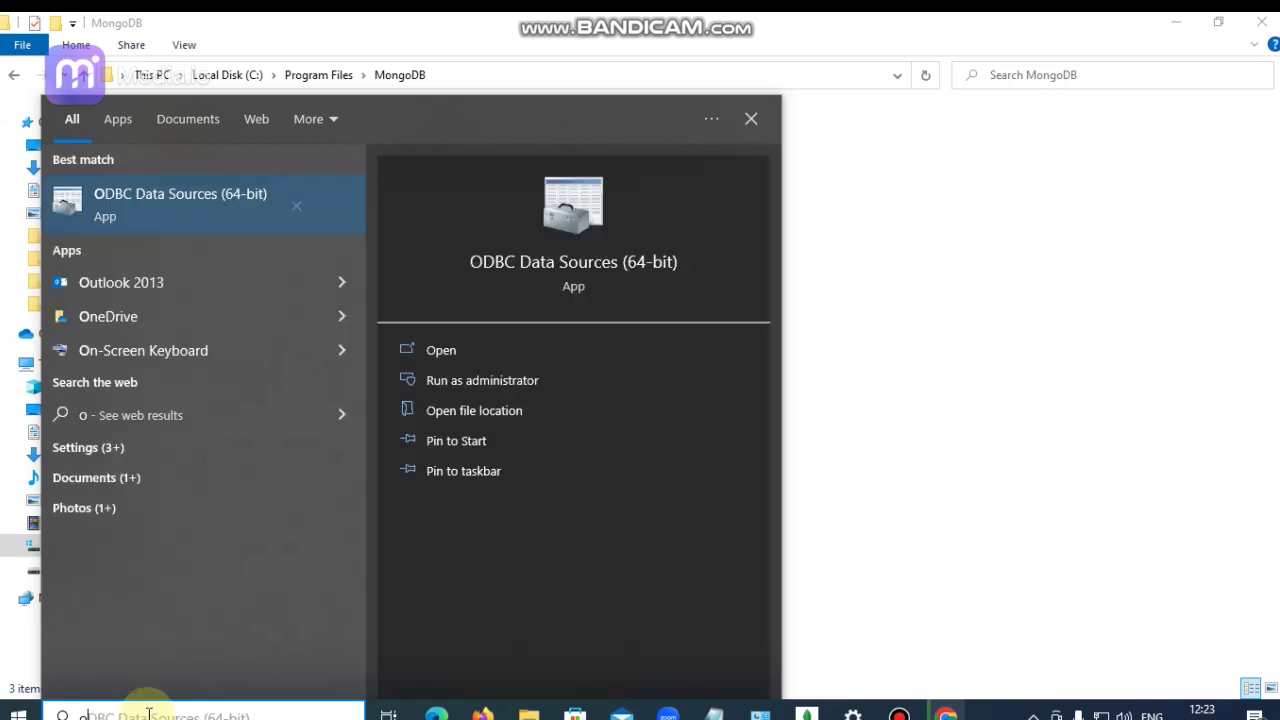
text(dbc)
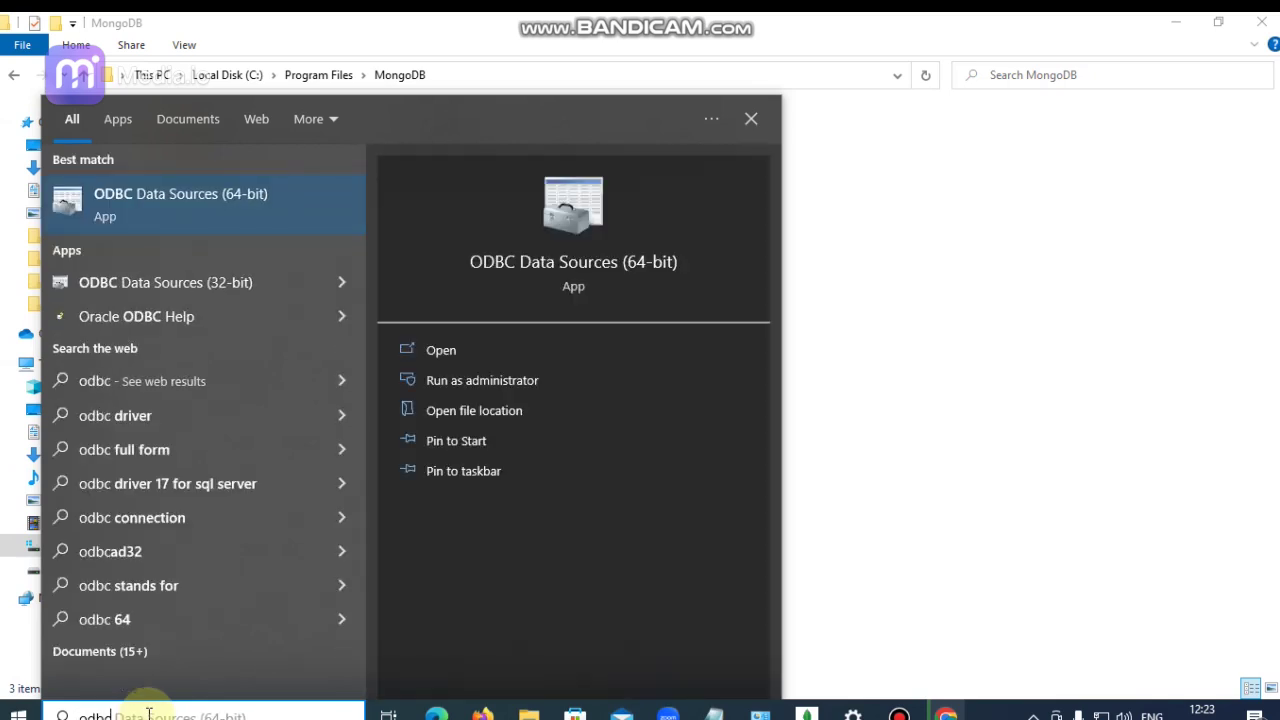
right_click(252, 211)
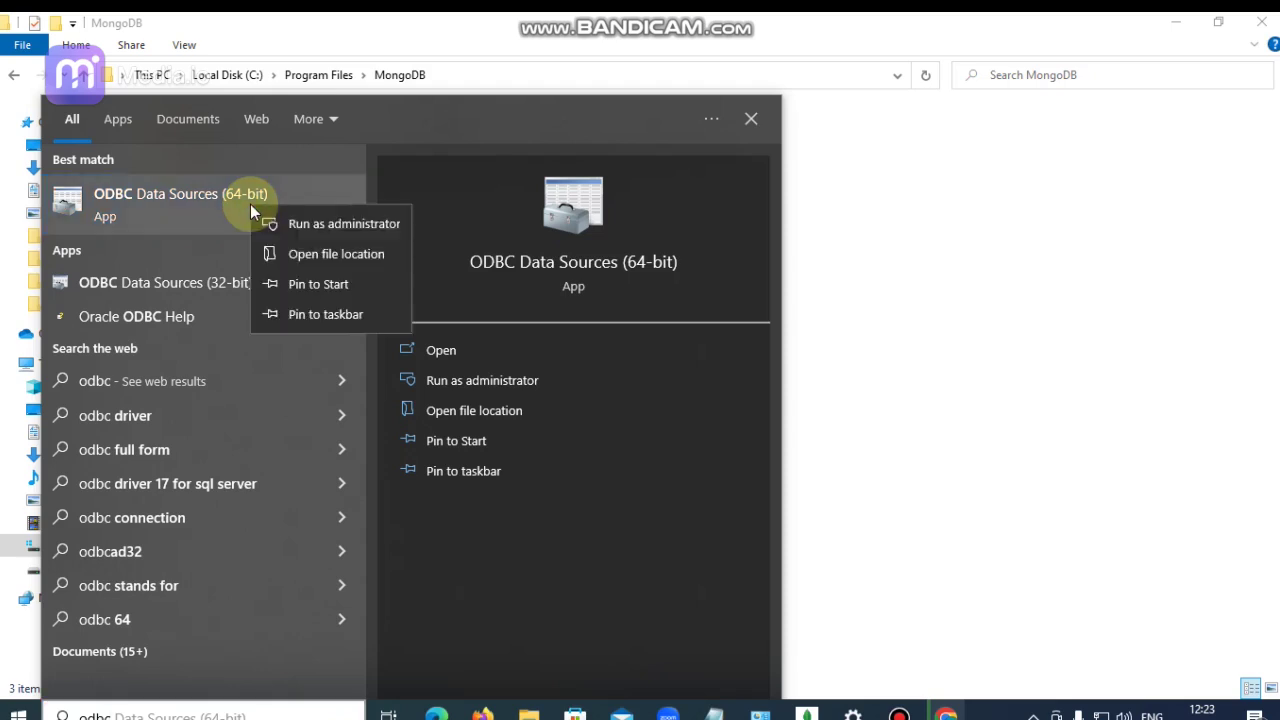
click(310, 227)
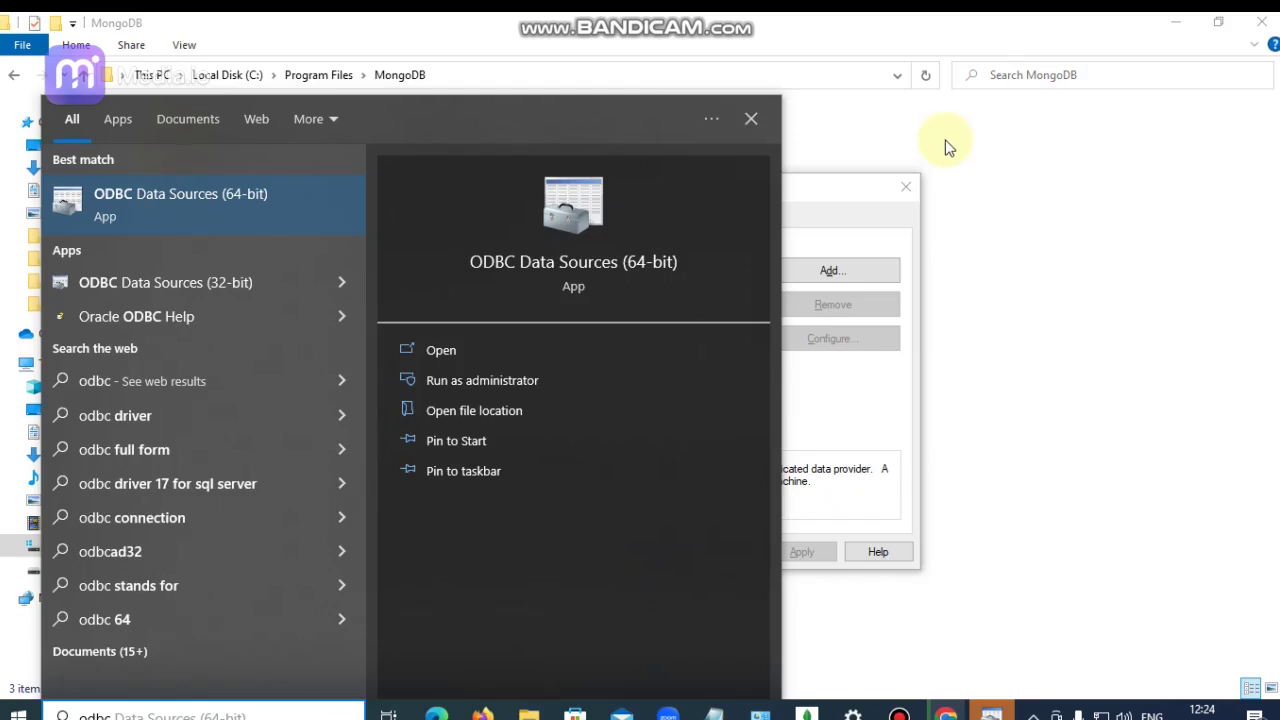
click(946, 143)
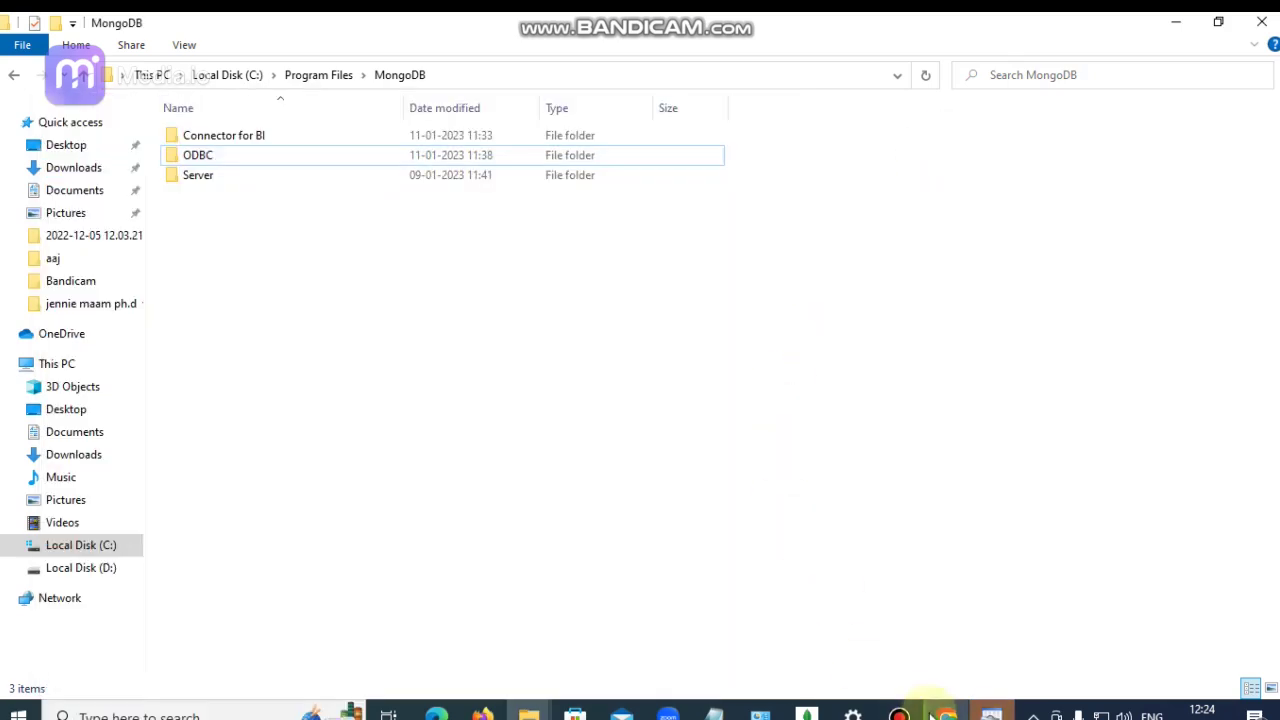
click(991, 712)
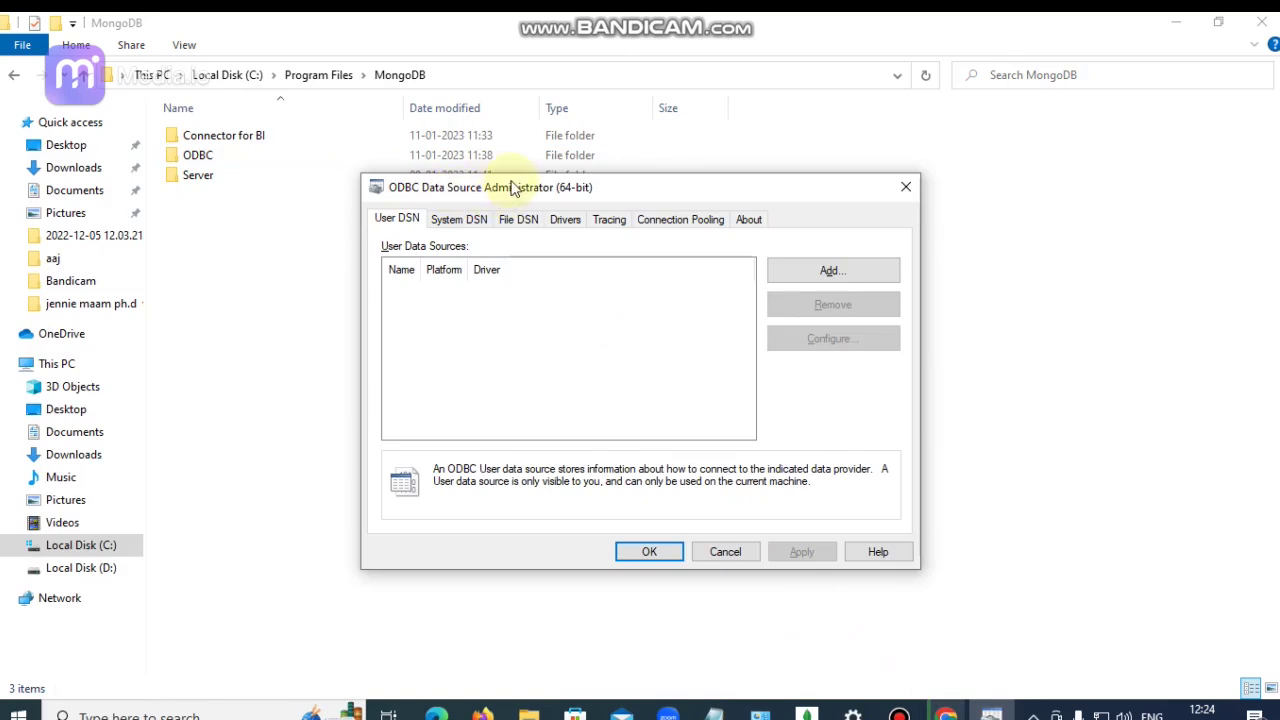
Step: Remove the existing MongoDB BI Connector entry from the system data sources and confirm the removal
click(459, 222)
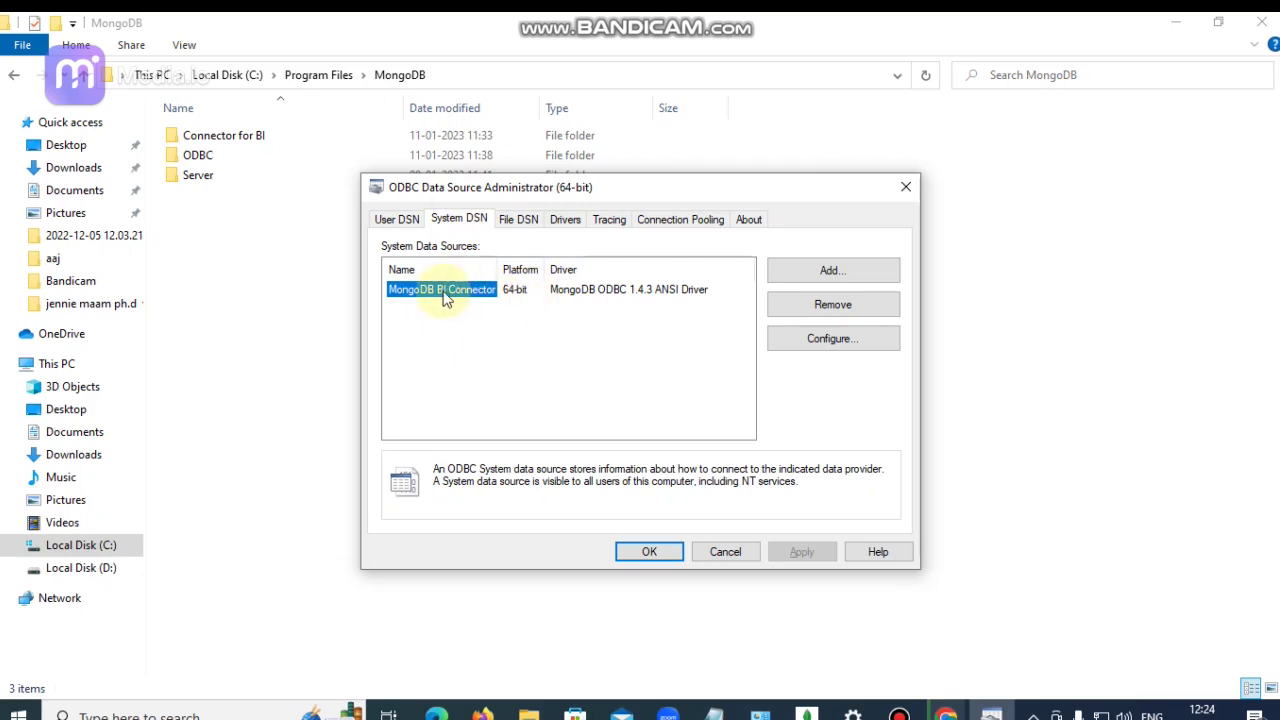
click(791, 304)
click(713, 432)
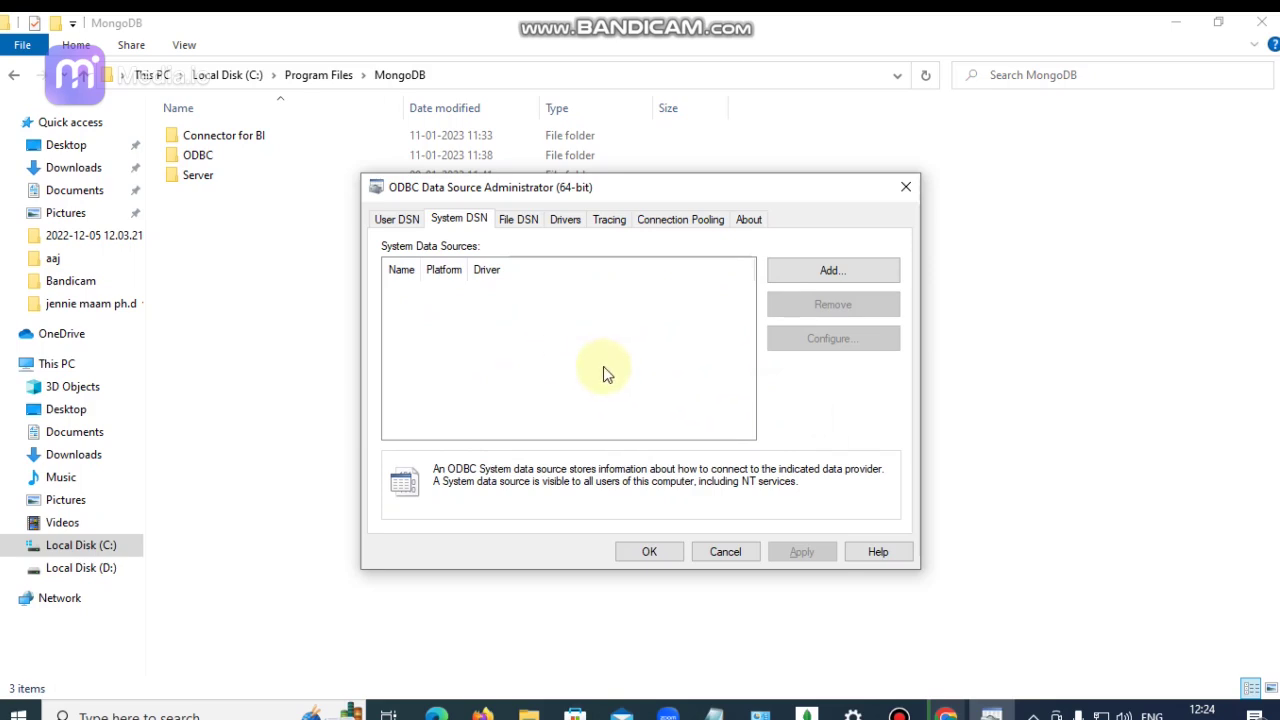
Step: Add a new system data source that uses the MongoDB ODBC 1.4.3 ANSI Driver
click(830, 270)
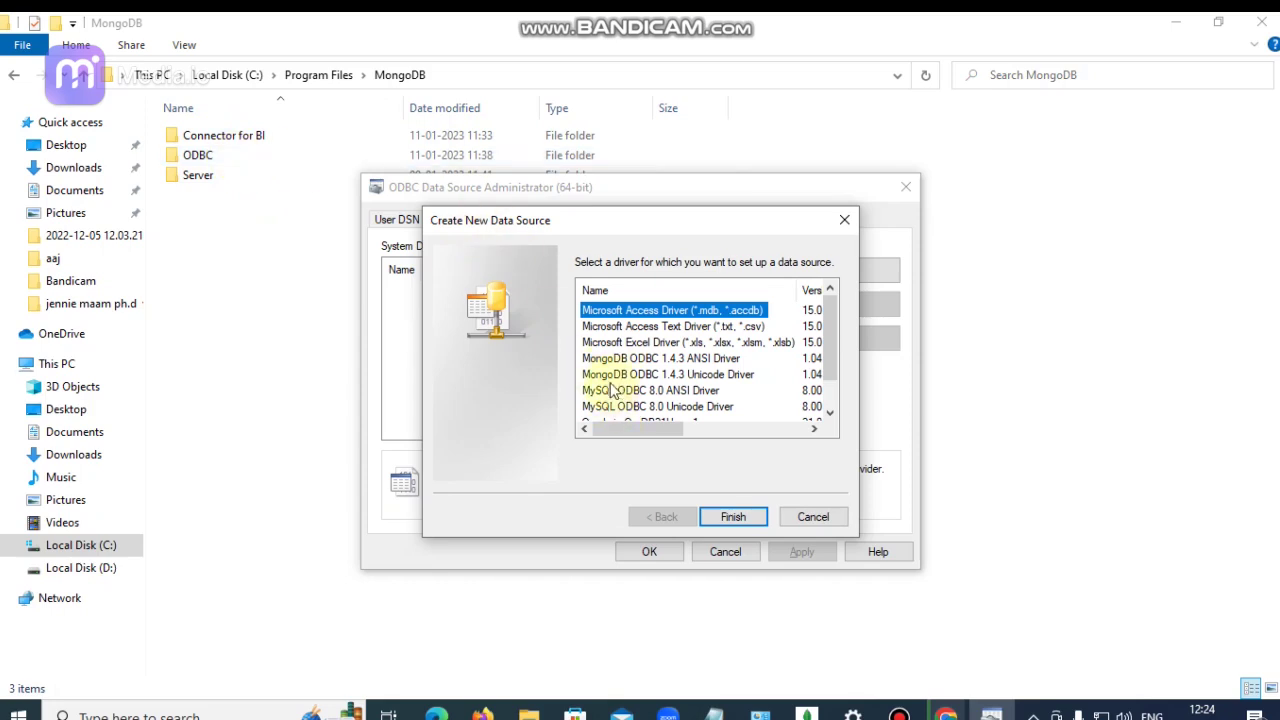
click(613, 360)
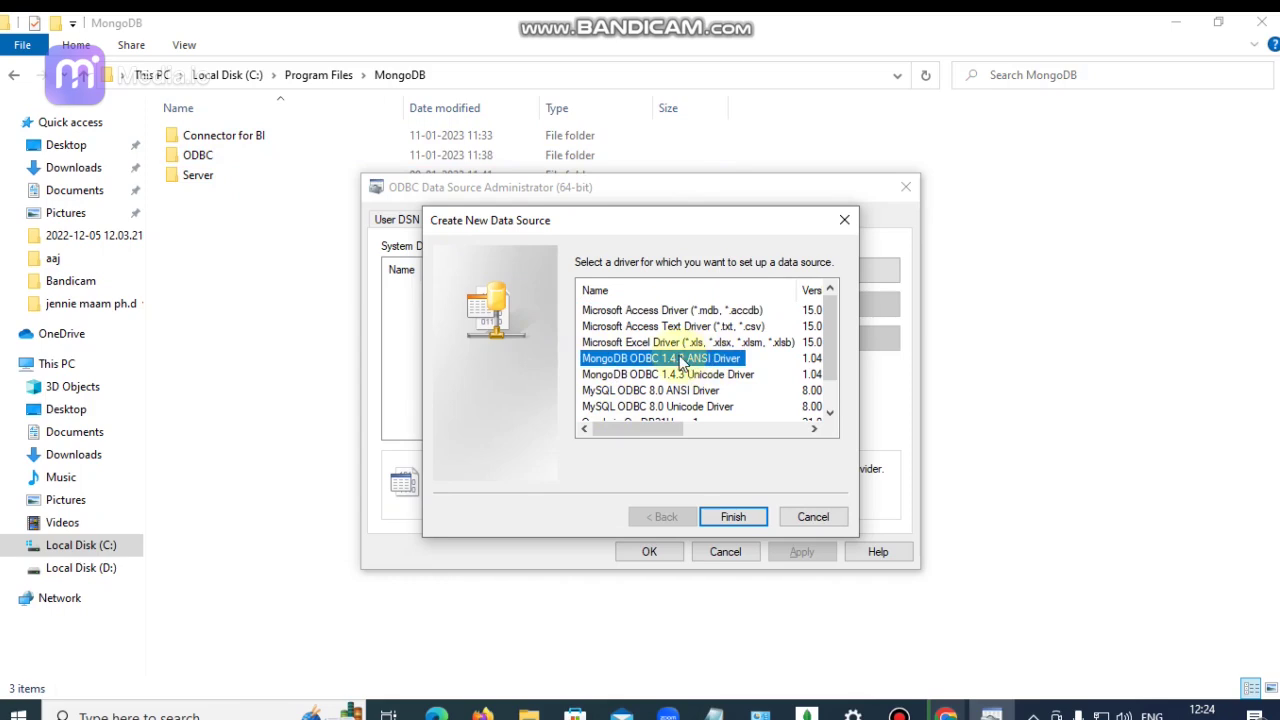
click(734, 517)
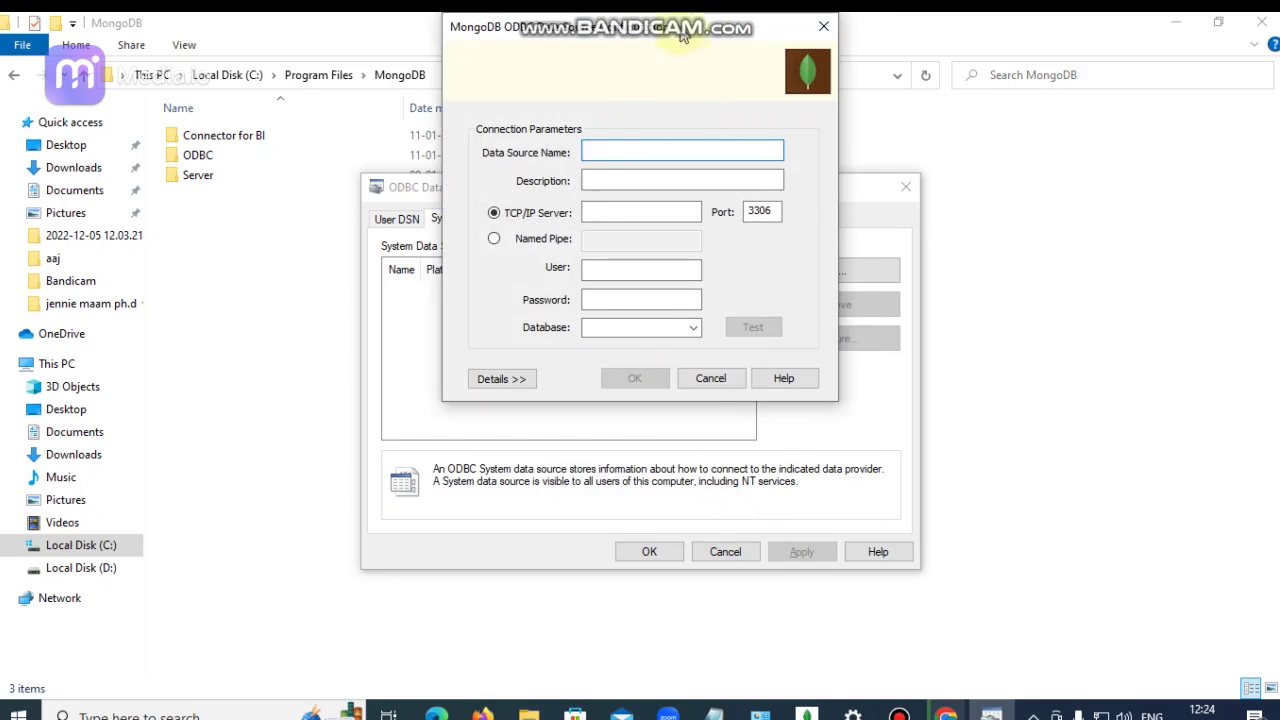
drag(679, 31, 723, 166)
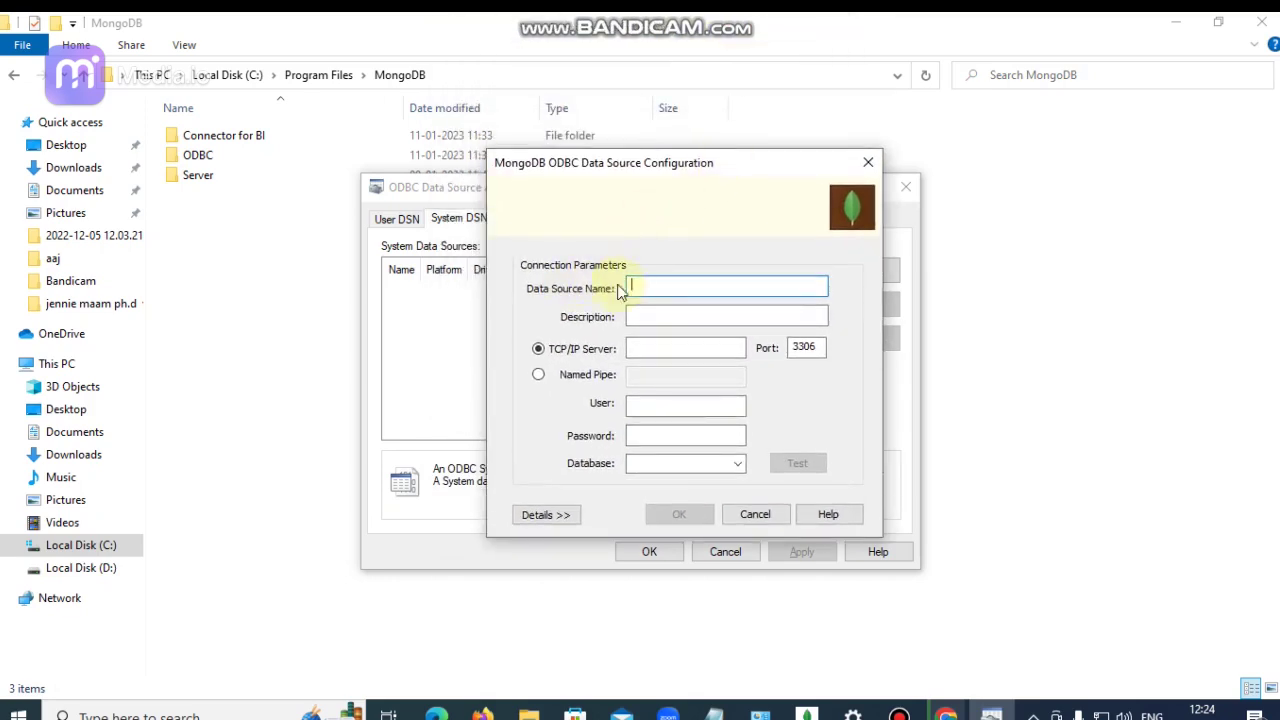
Step: Name the new data source "MongoDB BI Connector"
text(mon)
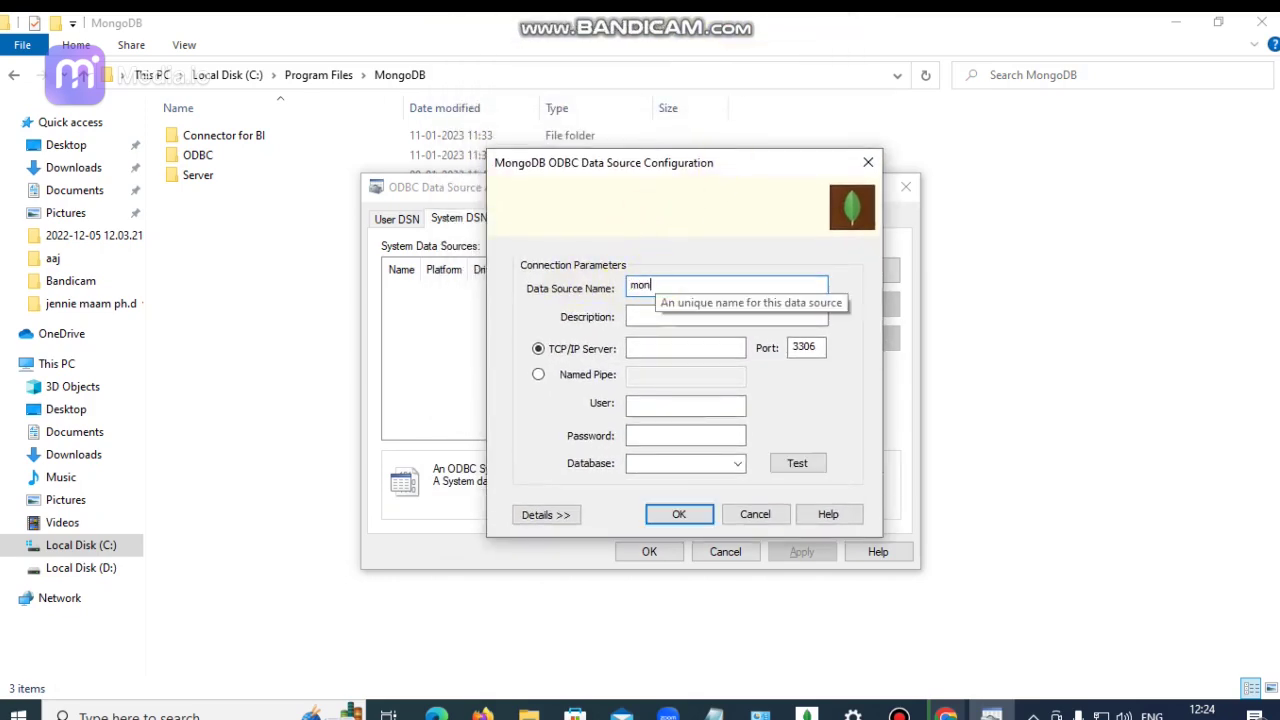
key(BackSpace)
text(MongoDB)
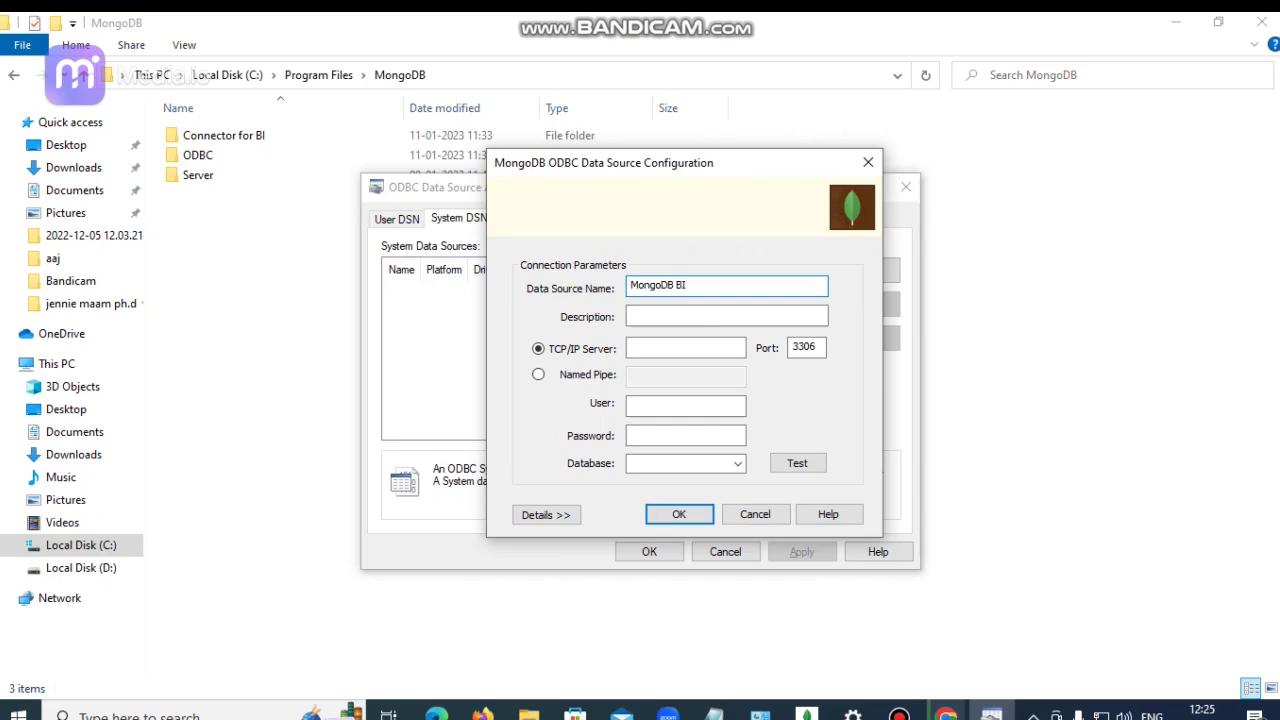
text(BI Connectore)
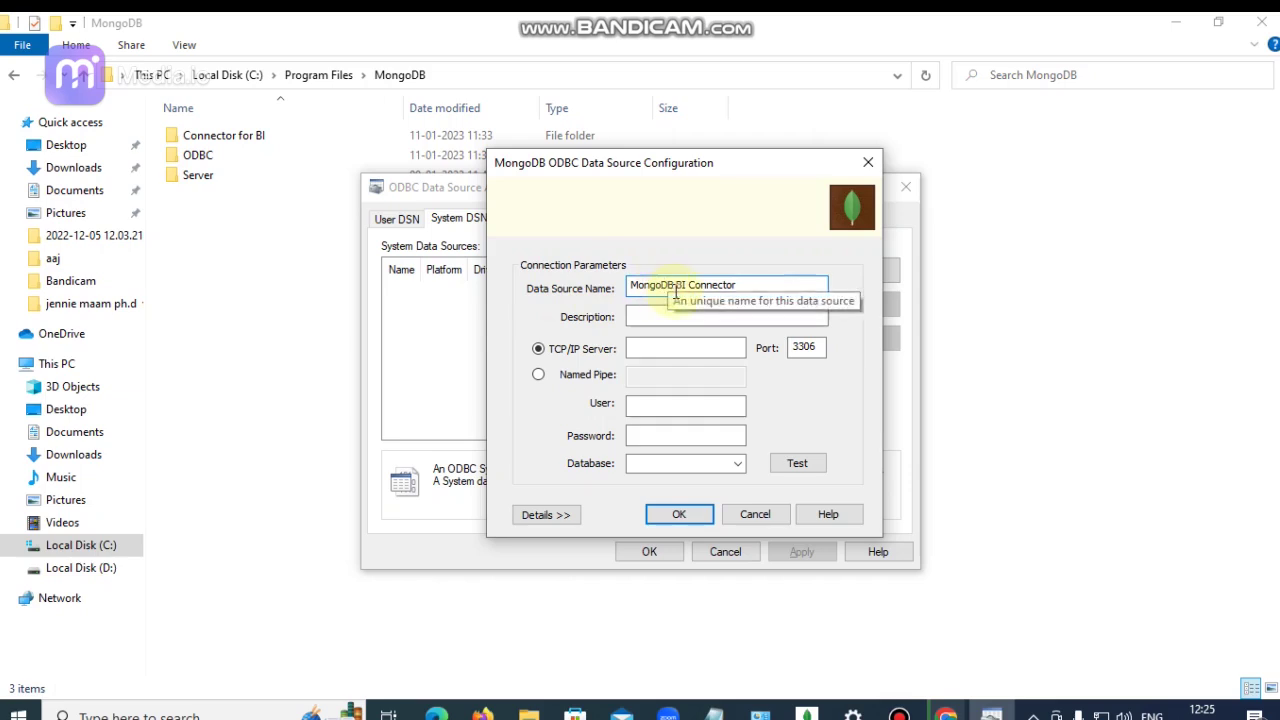
Step: Set the data source's TCP/IP server to localhost and its port to 3307
click(666, 346)
text(local)
text(host)
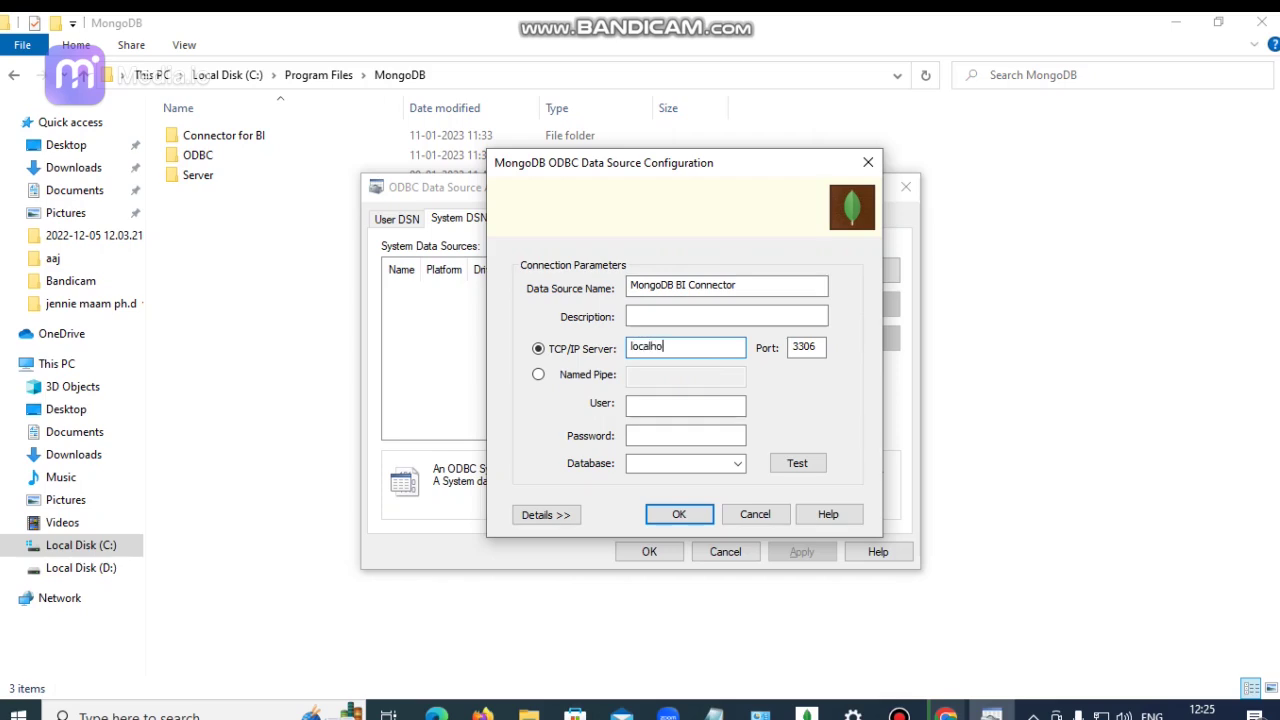
click(812, 347)
key(BackSpace)
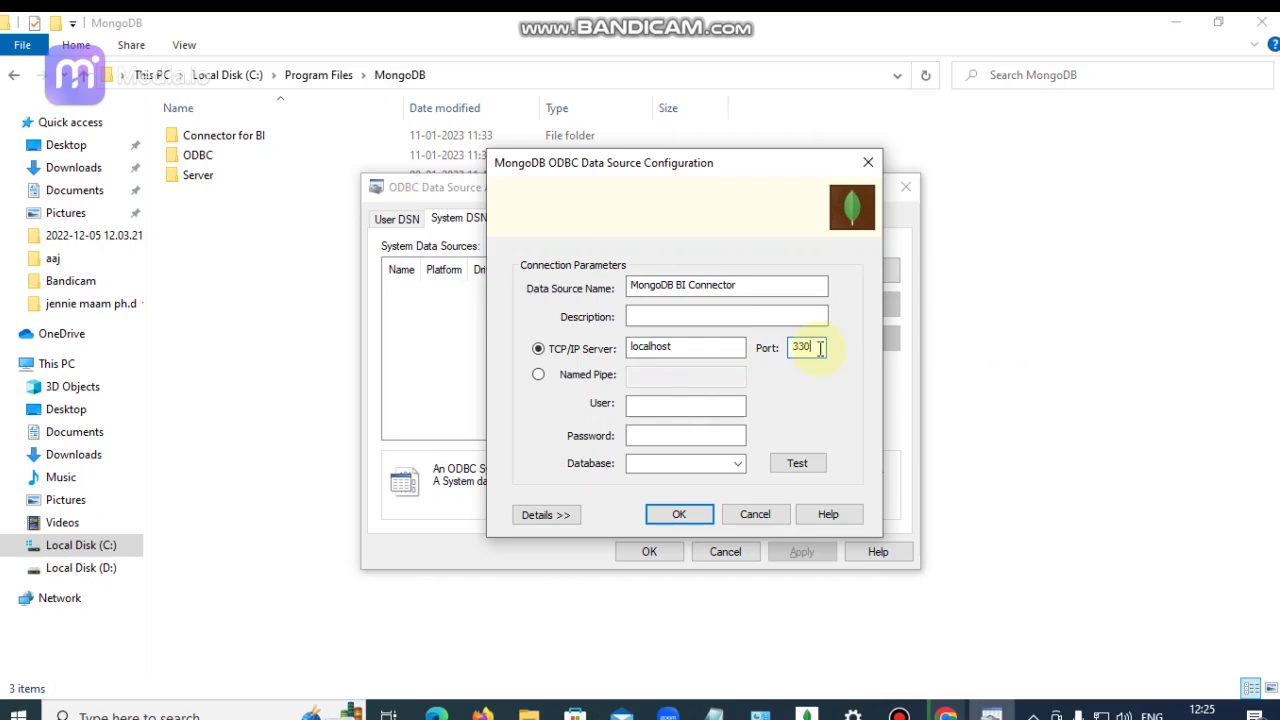
text(7)
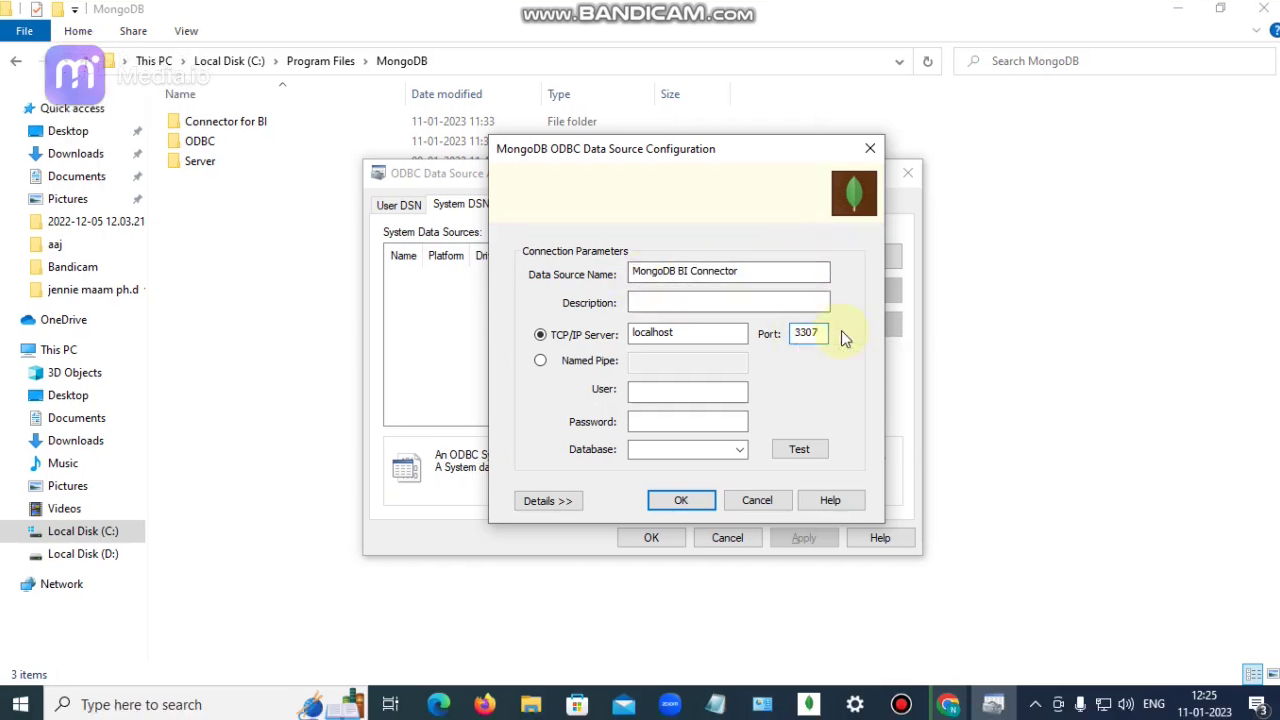
Step: Test the connection to the server, dismiss the result and close the data source configuration without saving
click(801, 452)
click(801, 452)
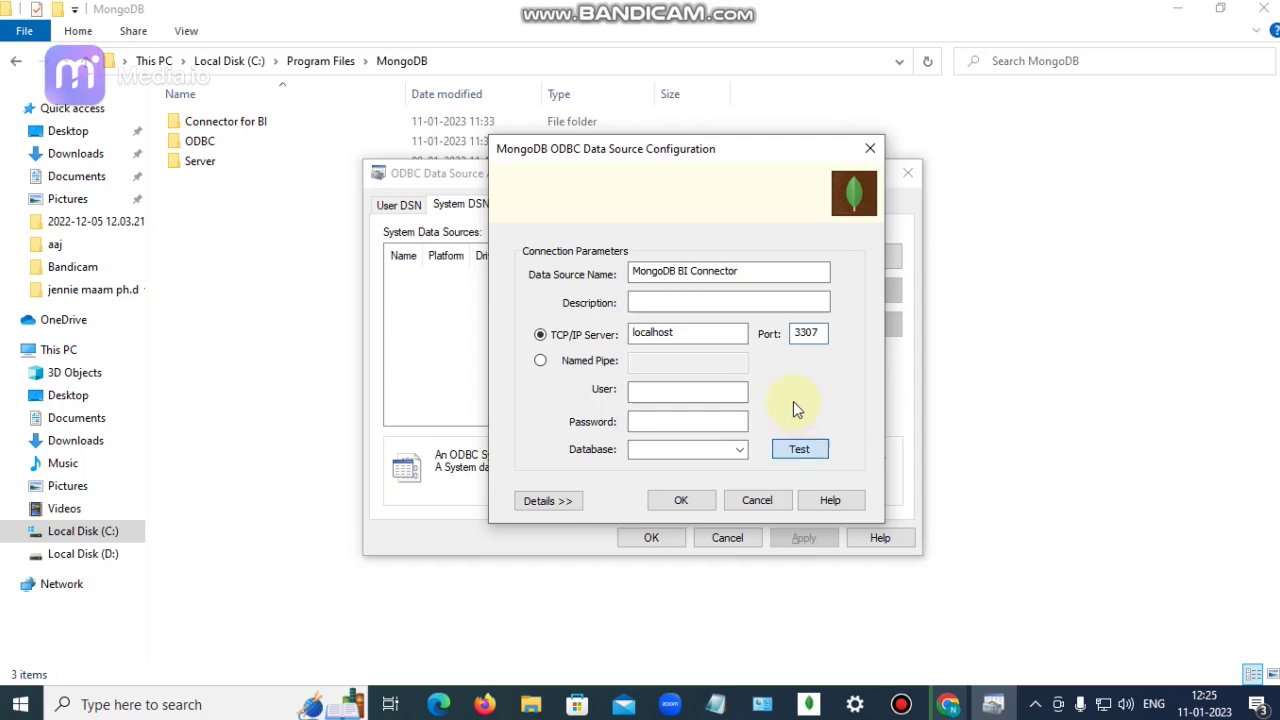
click(798, 455)
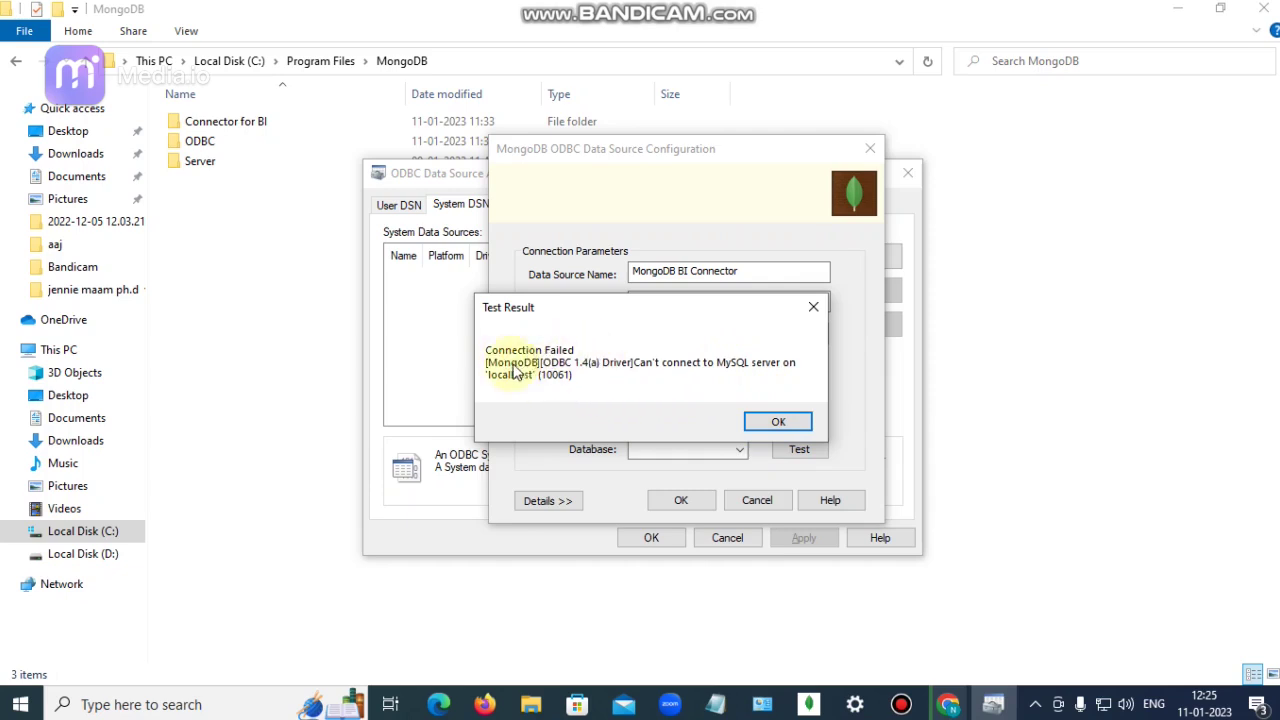
click(797, 427)
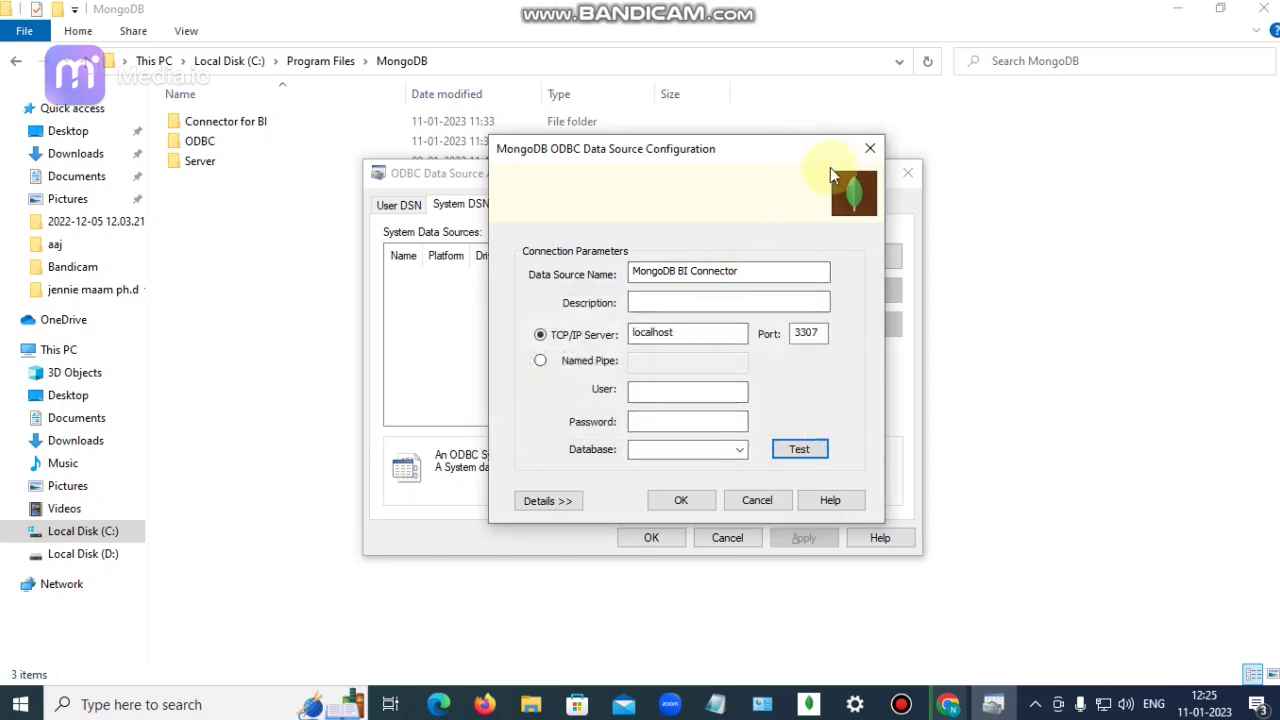
click(872, 146)
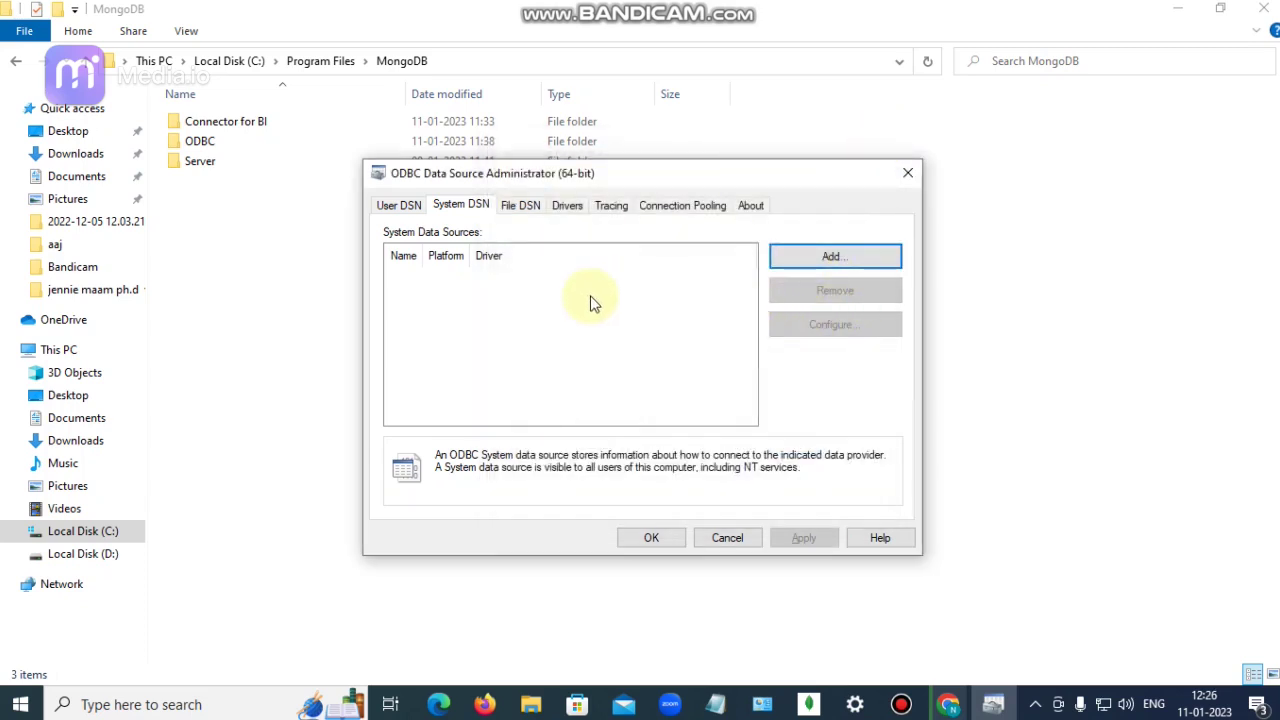
Step: Add a system data source again, using the MongoDB ODBC 1.4.3 ANSI Driver
click(830, 257)
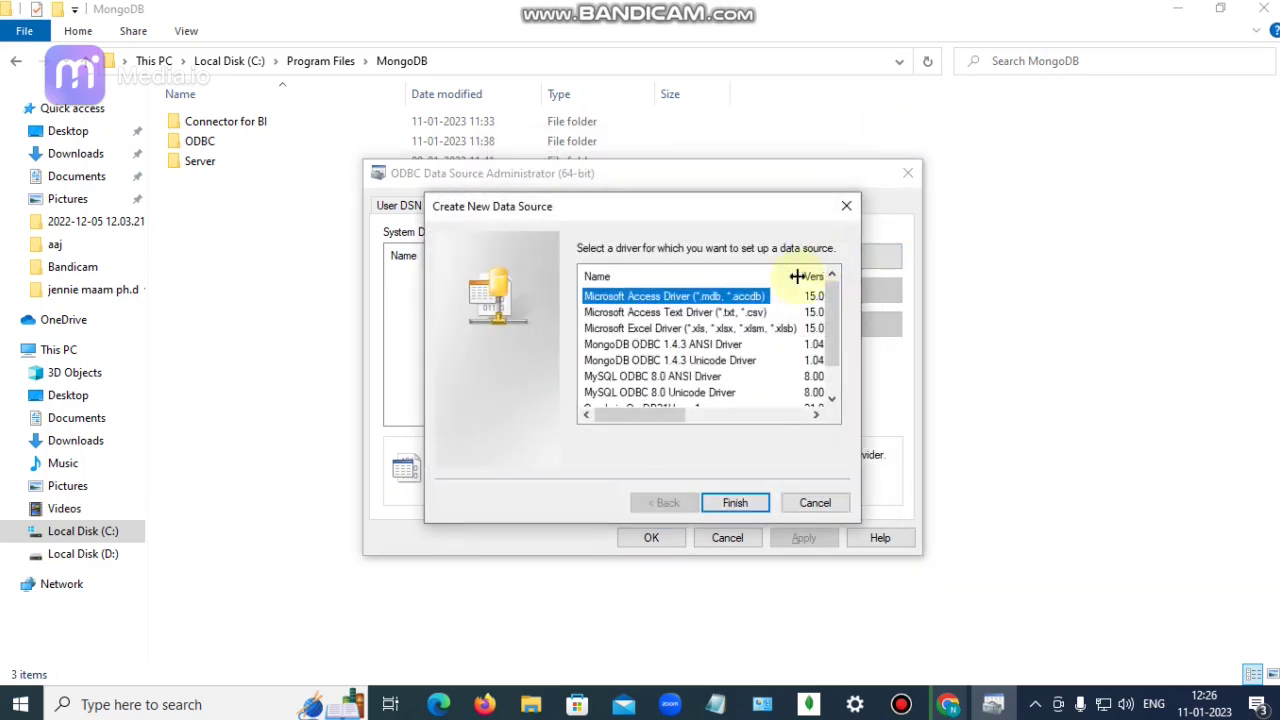
click(634, 347)
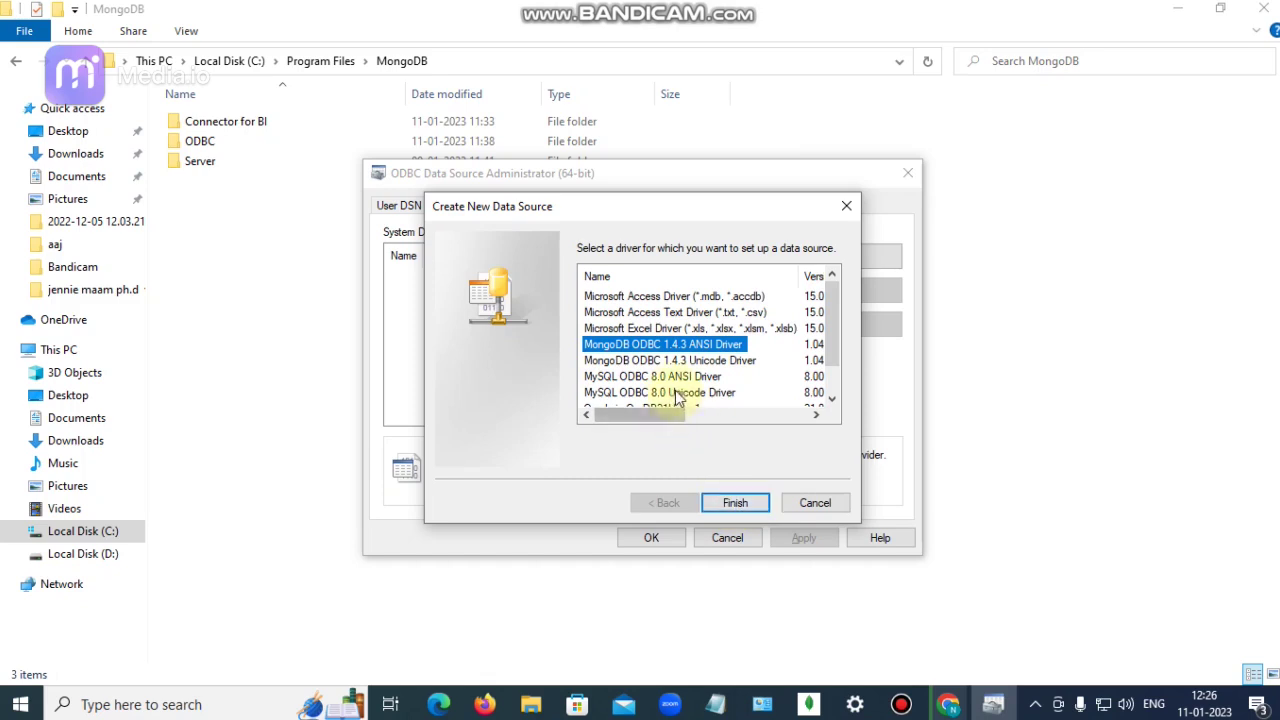
click(740, 511)
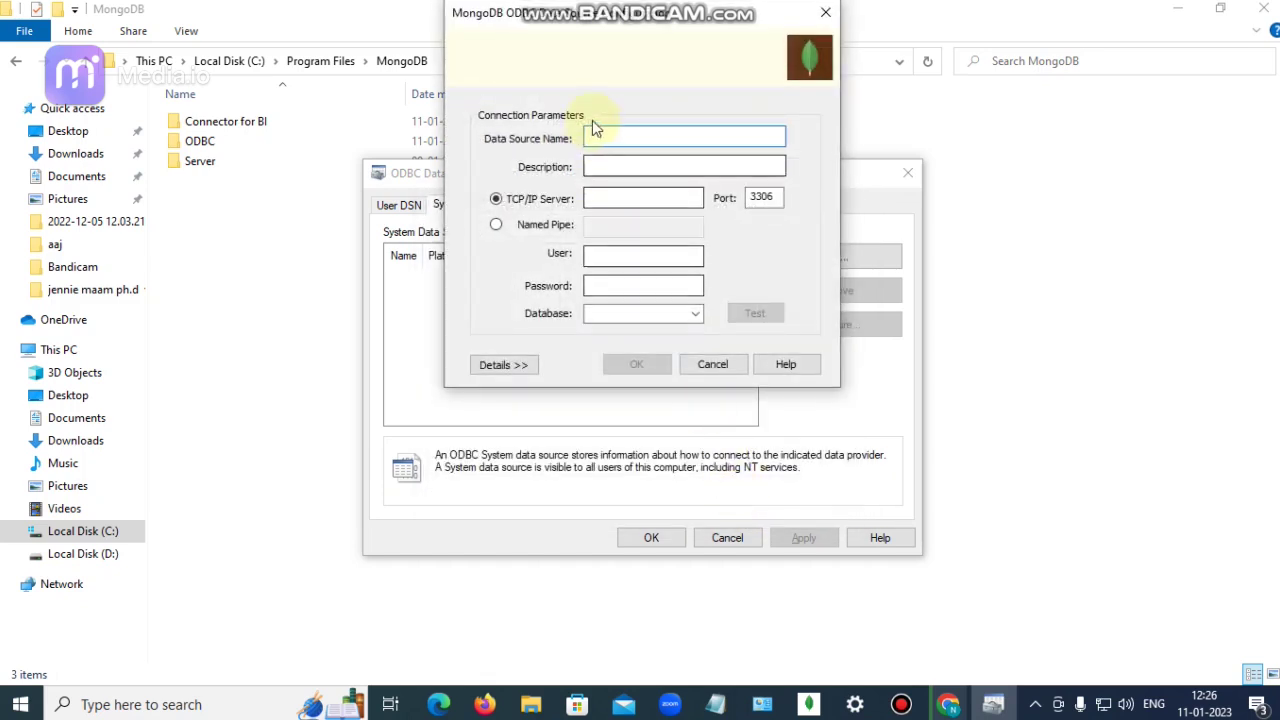
Step: Enter "MongoDB BI Connector" as the data source name
text(mo)
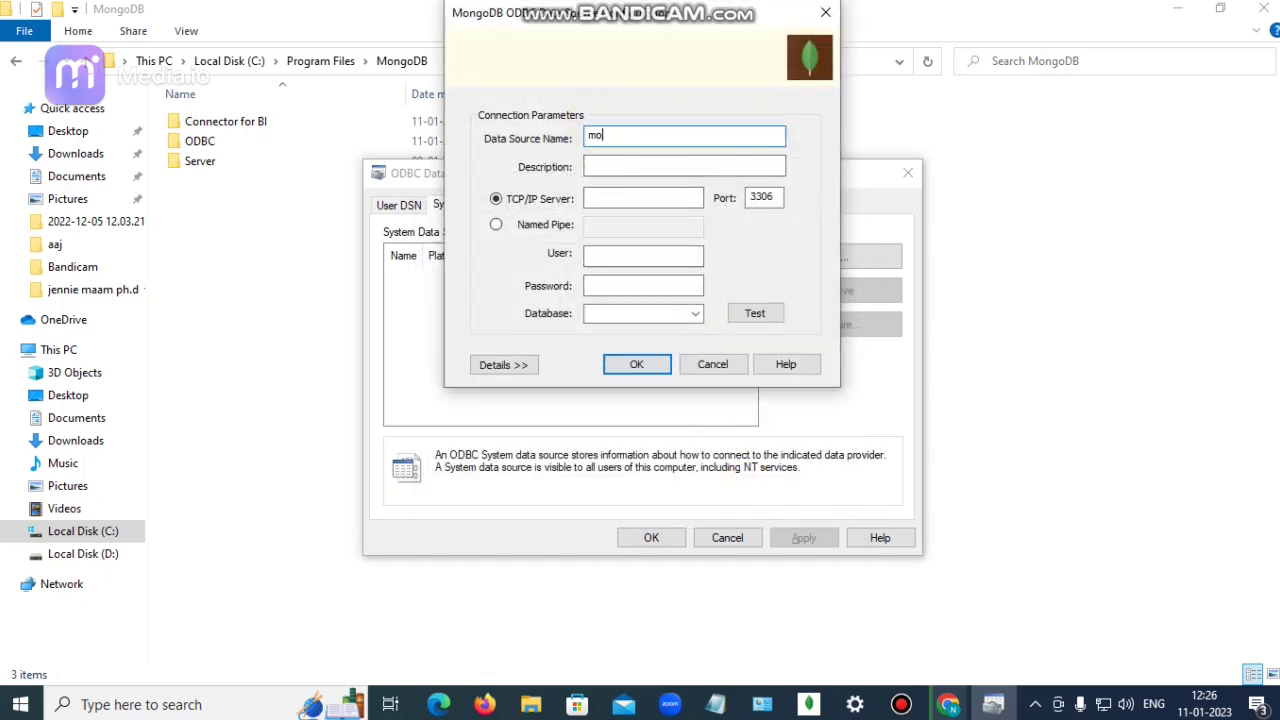
text(ngodb)
key(BackSpace)
key(BackSpace)
key(BackSpace)
key(BackSpace)
key(BackSpace)
key(BackSpace)
key(BackSpace)
text(MongoDB BI)
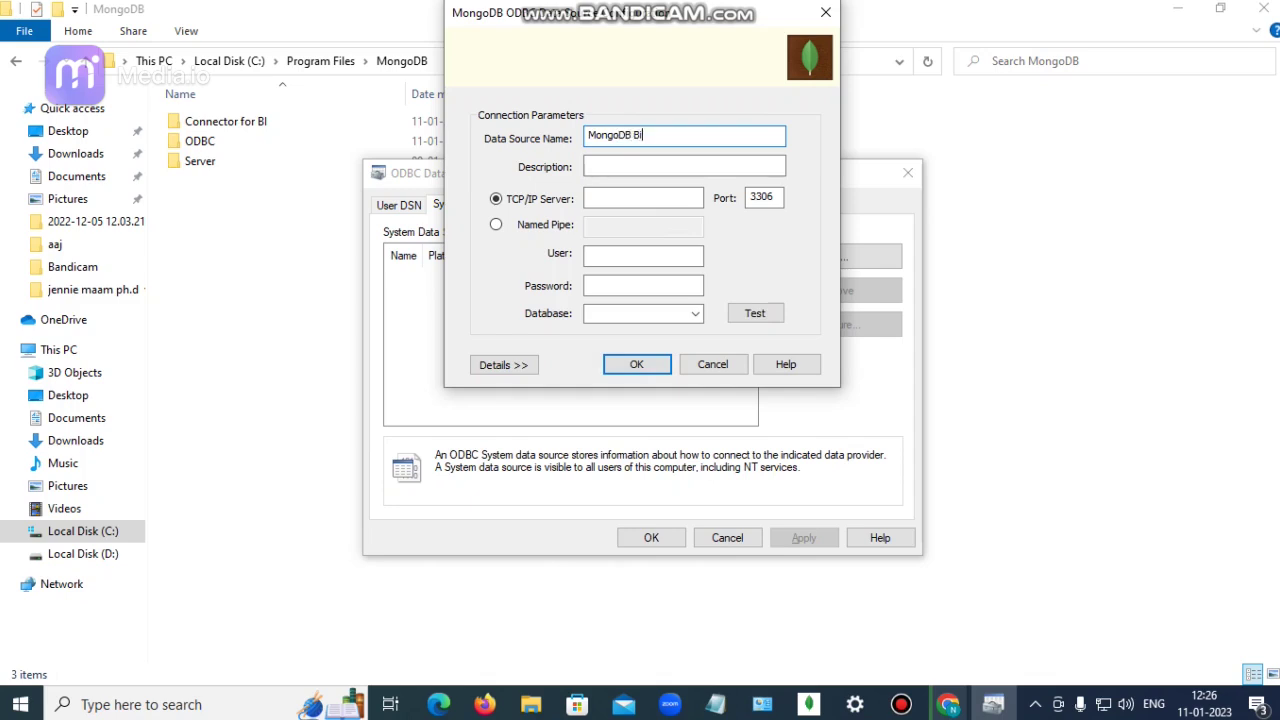
text( Connector)
Step: Point the data source to the TCP/IP server localhost on port 3307
click(612, 196)
text(localhost)
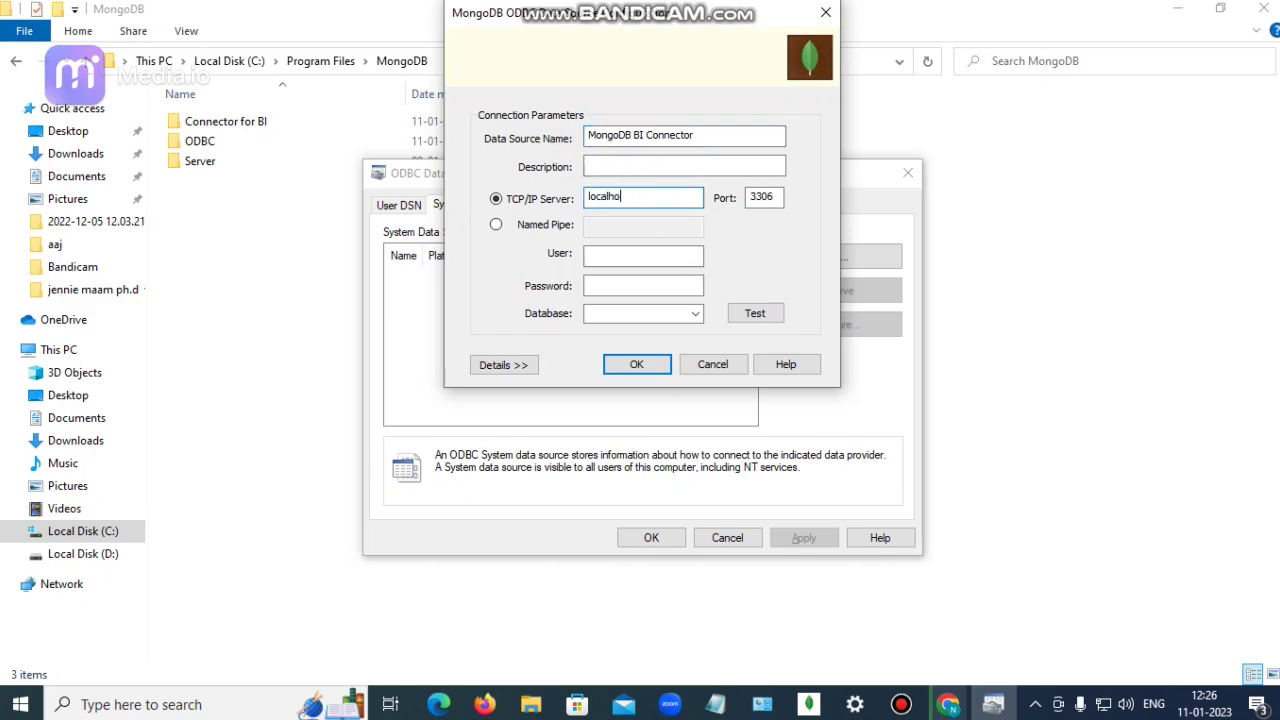
click(775, 197)
key(BackSpace)
text(7)
Step: Test the data source connection and dismiss the test result
click(752, 316)
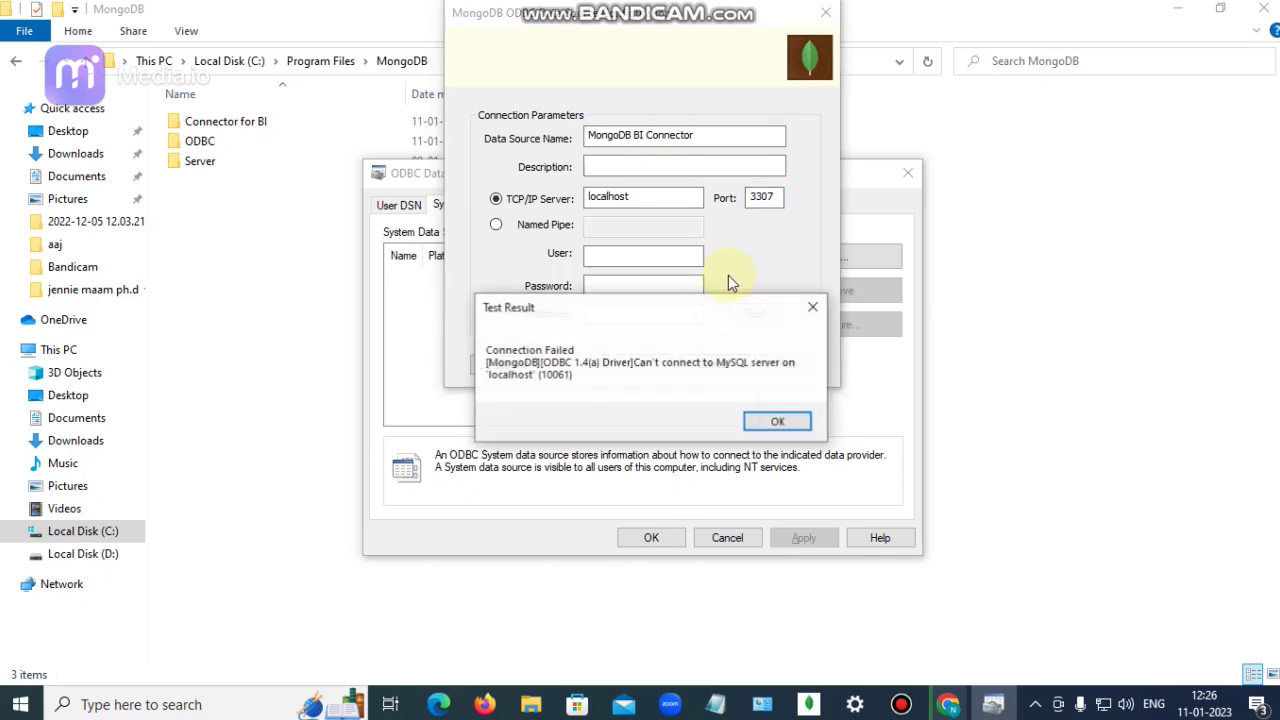
click(813, 307)
click(776, 197)
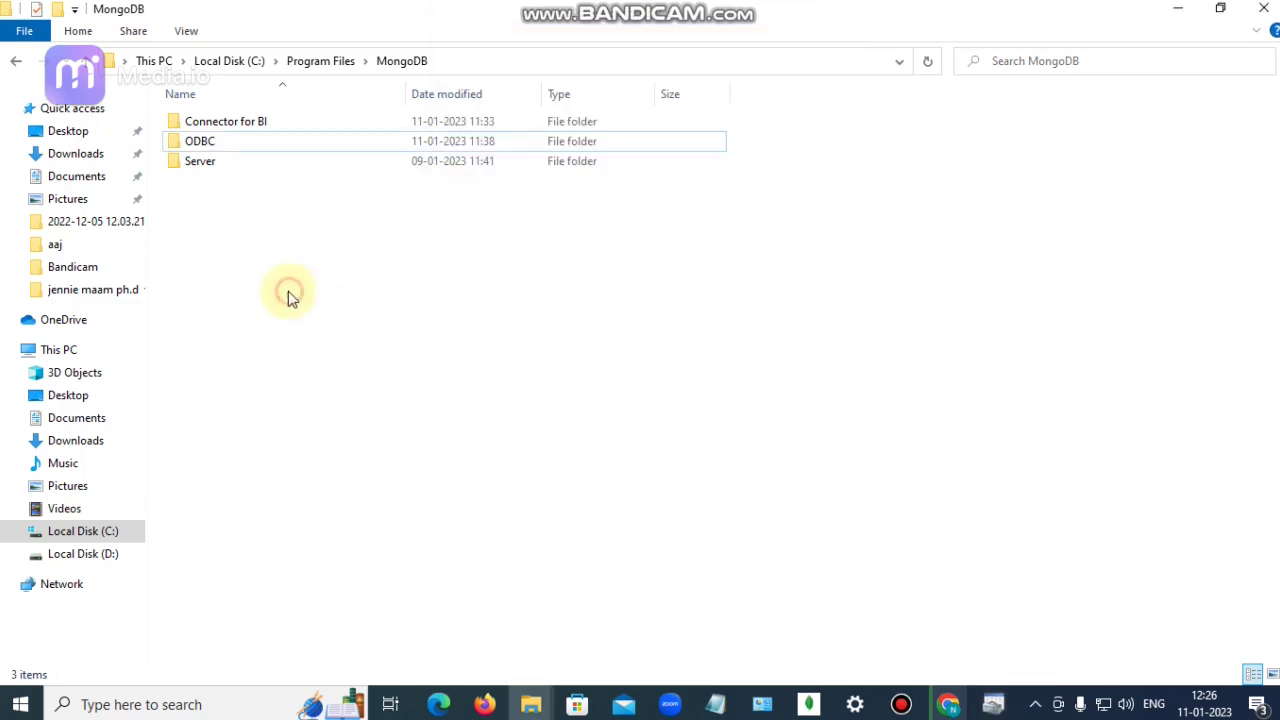
Step: Run mongosqld from the Connector for BI\2.14\bin folder and minimize its console window
double_click(283, 128)
double_click(283, 128)
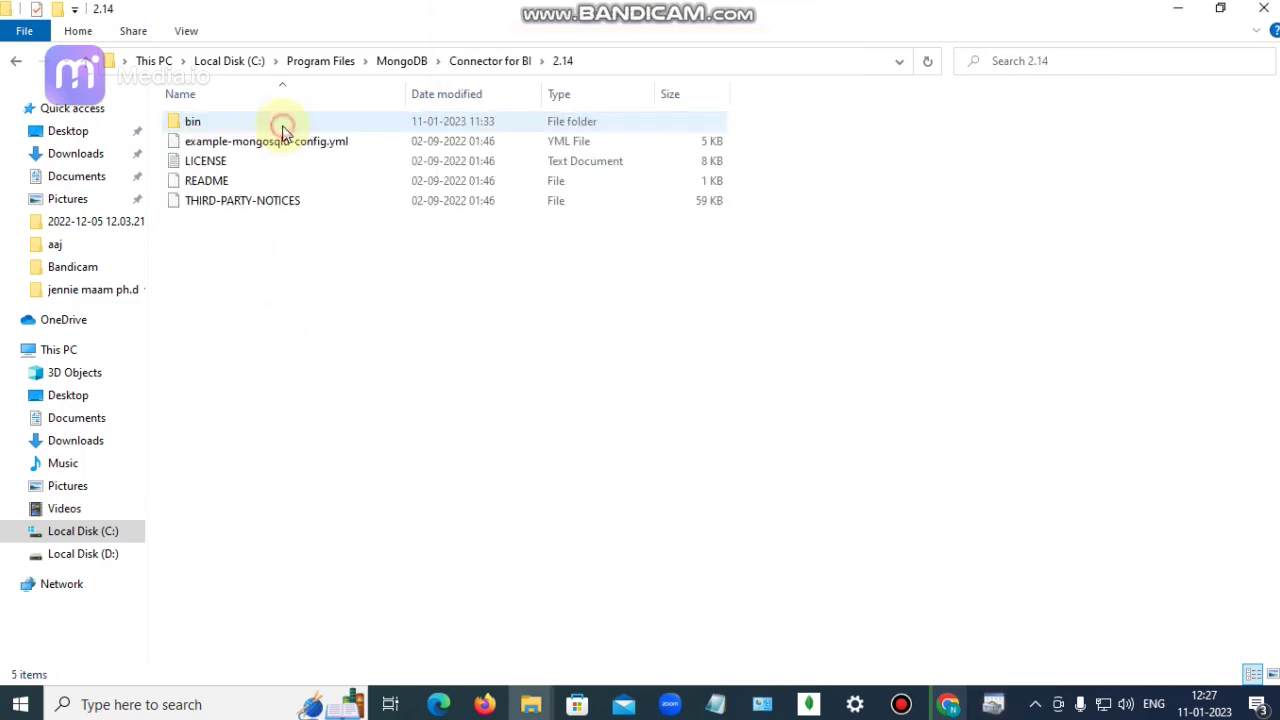
click(287, 127)
double_click(287, 128)
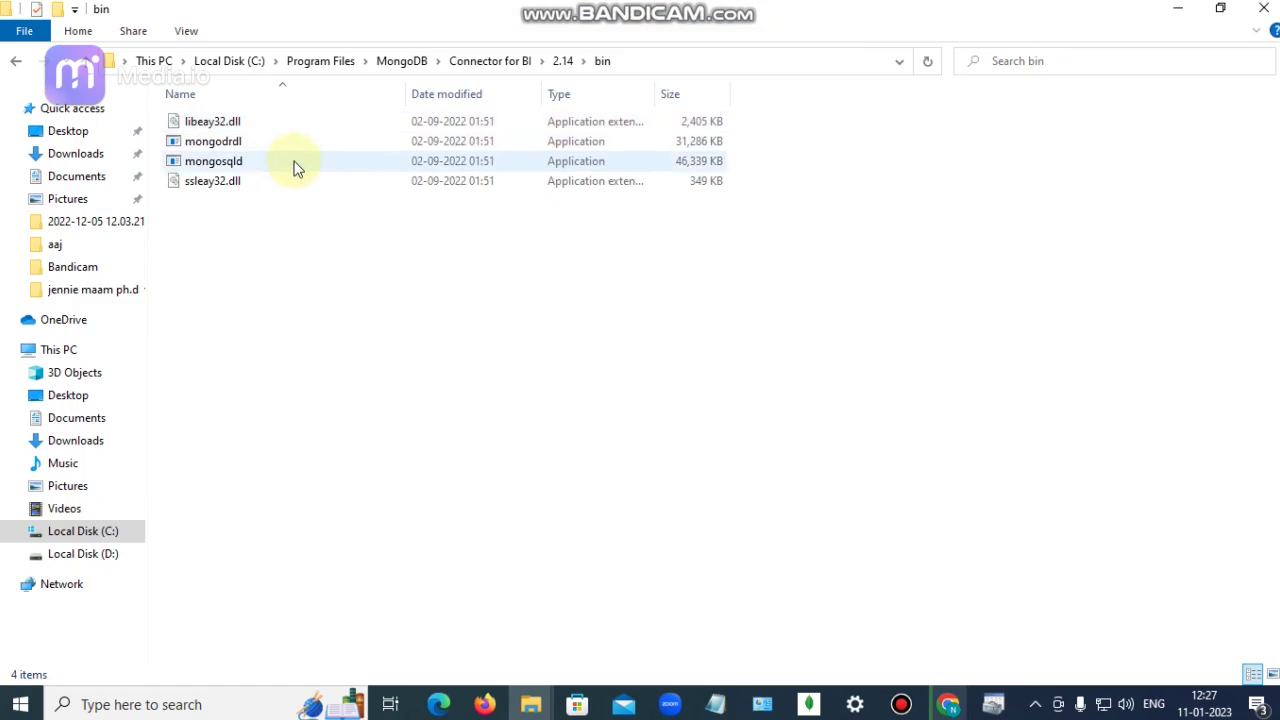
double_click(295, 163)
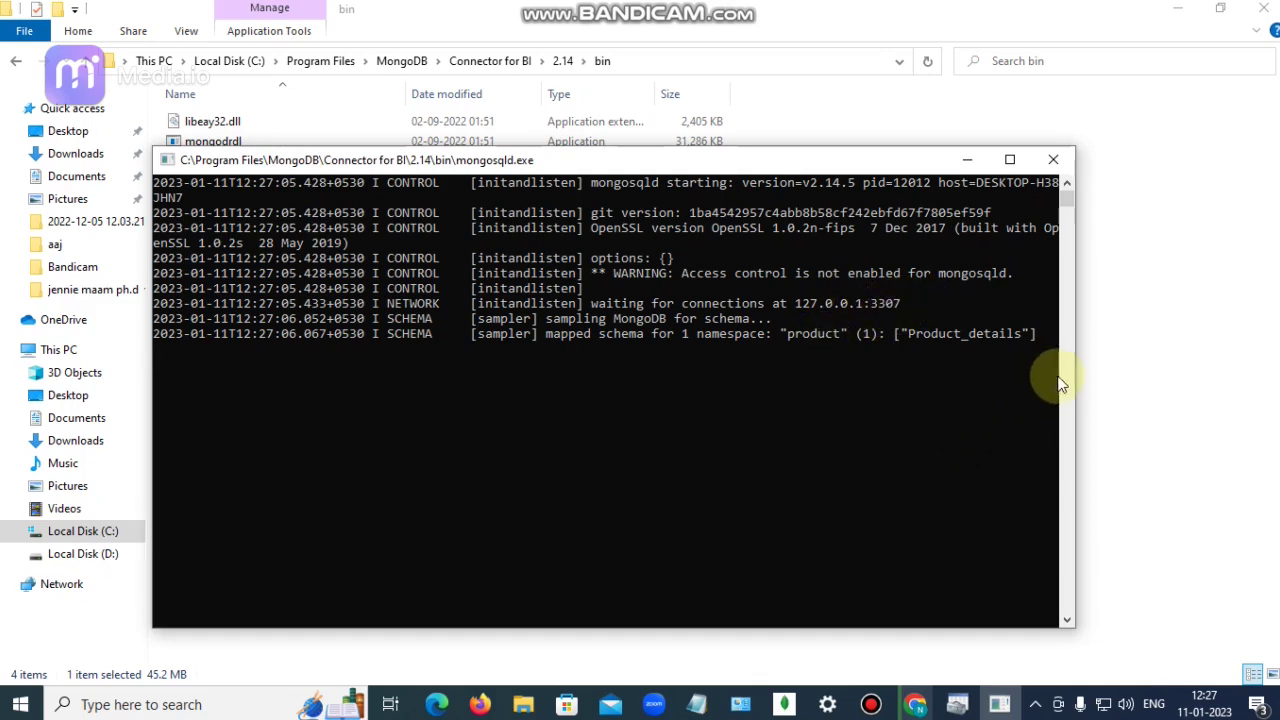
click(967, 160)
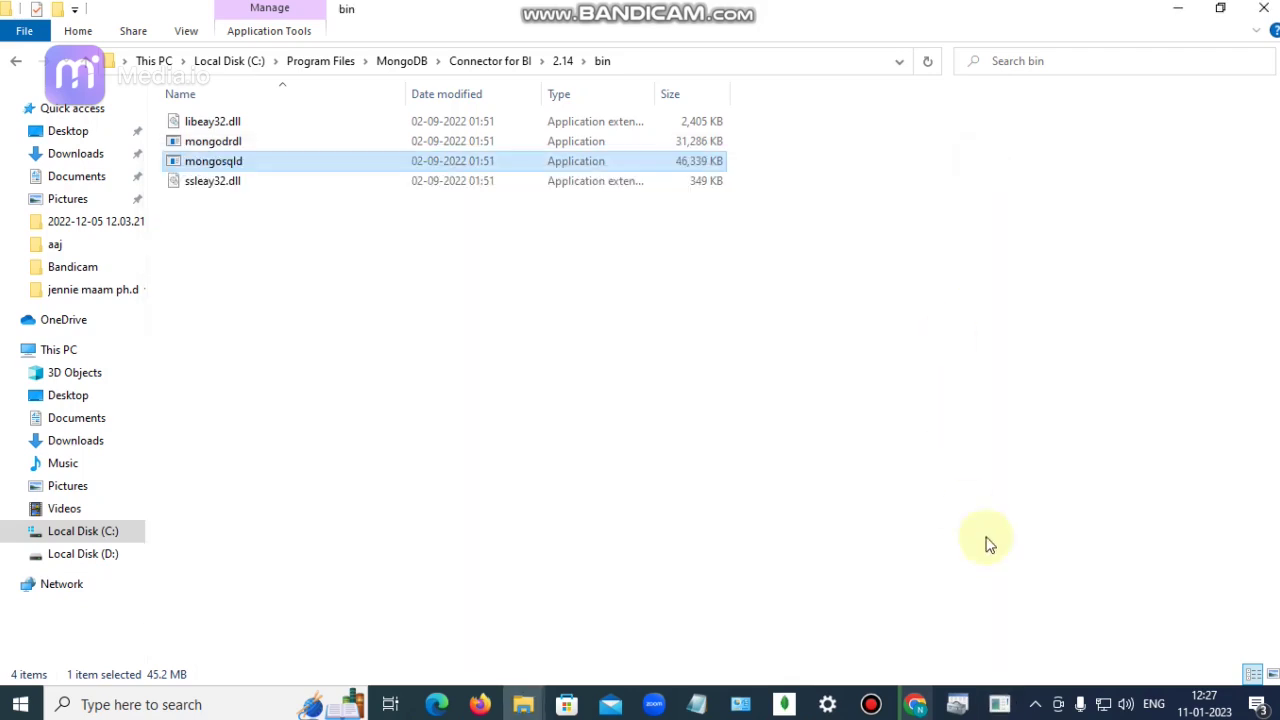
Step: Return to the data source configuration, retest the connection, then save the data source and close the ODBC administrator
click(957, 704)
click(770, 318)
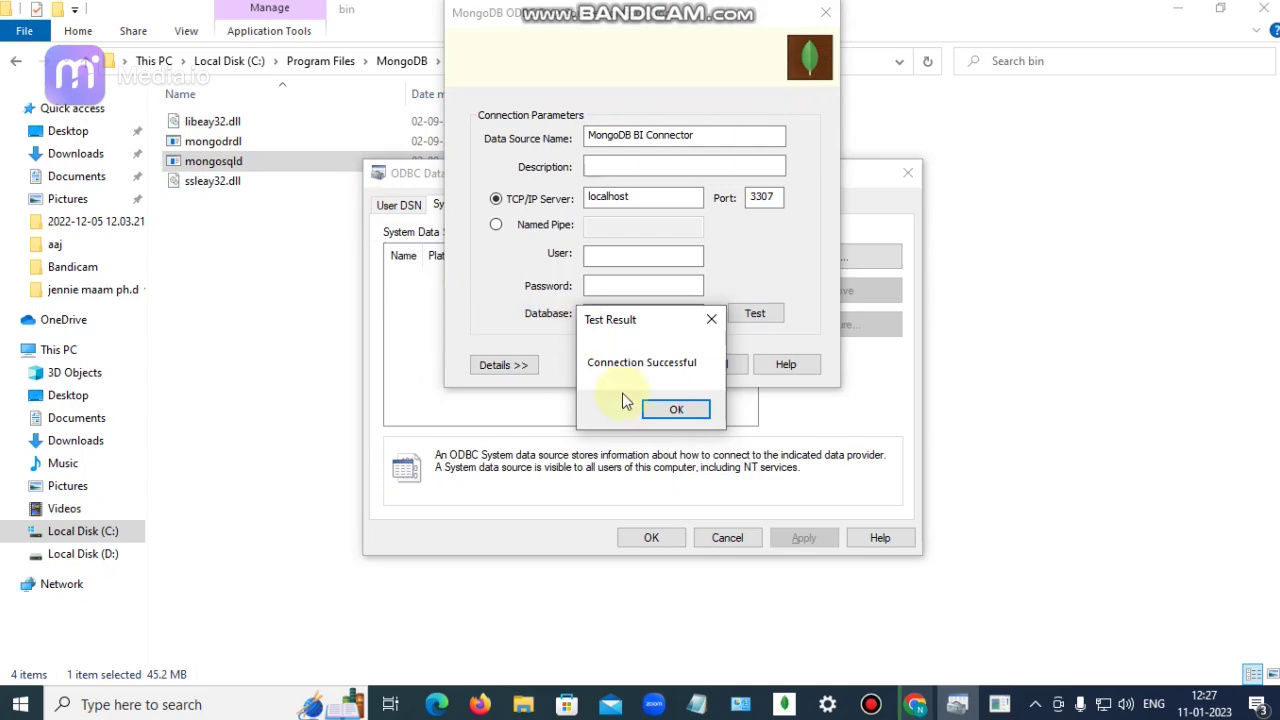
click(674, 411)
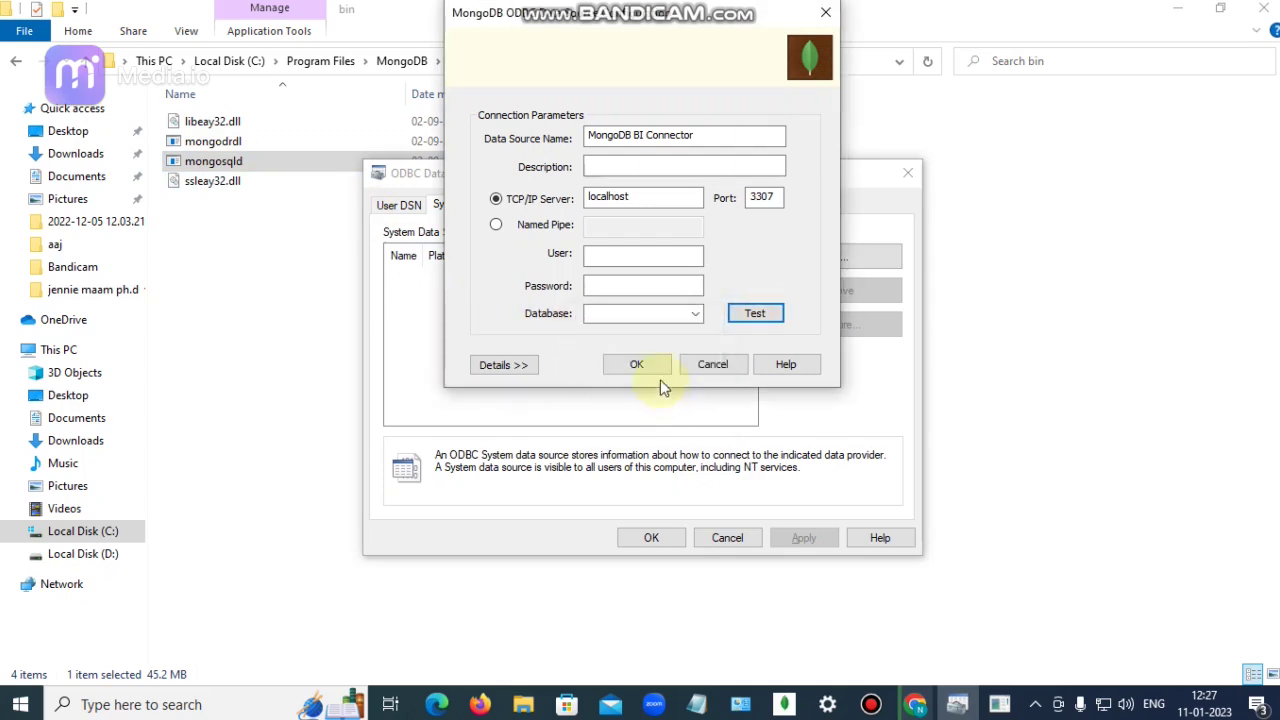
click(648, 366)
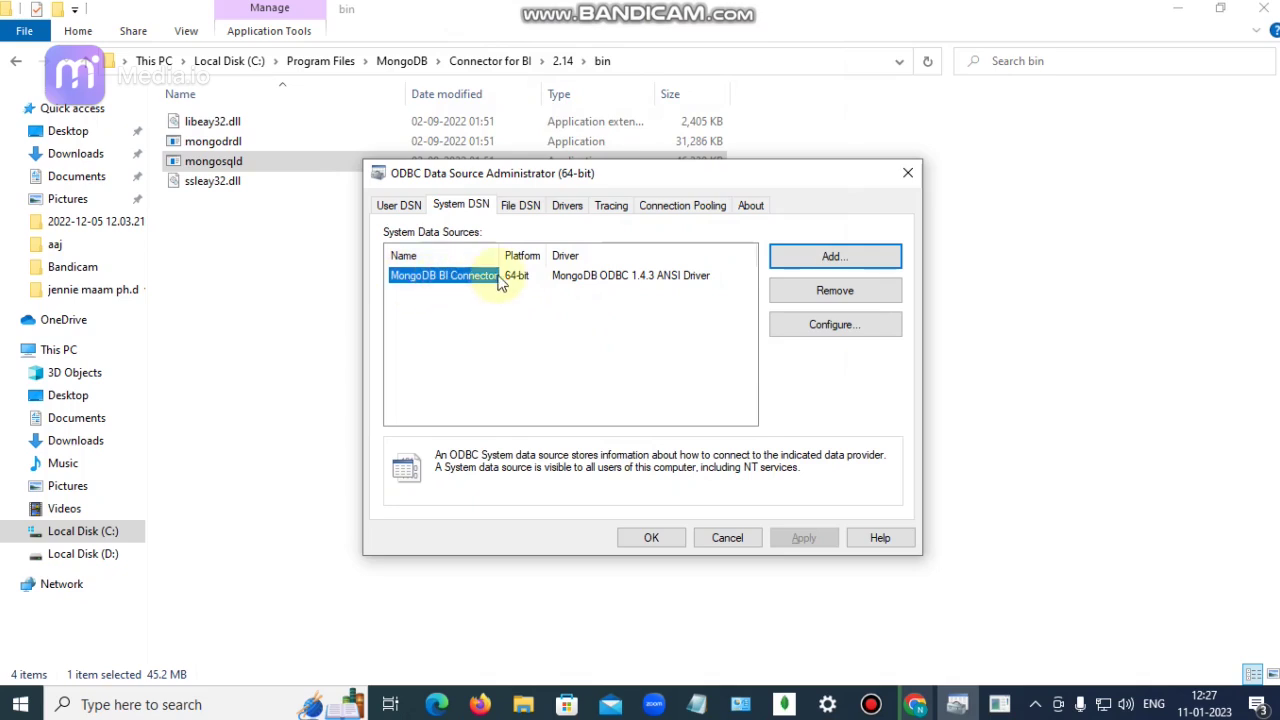
click(654, 540)
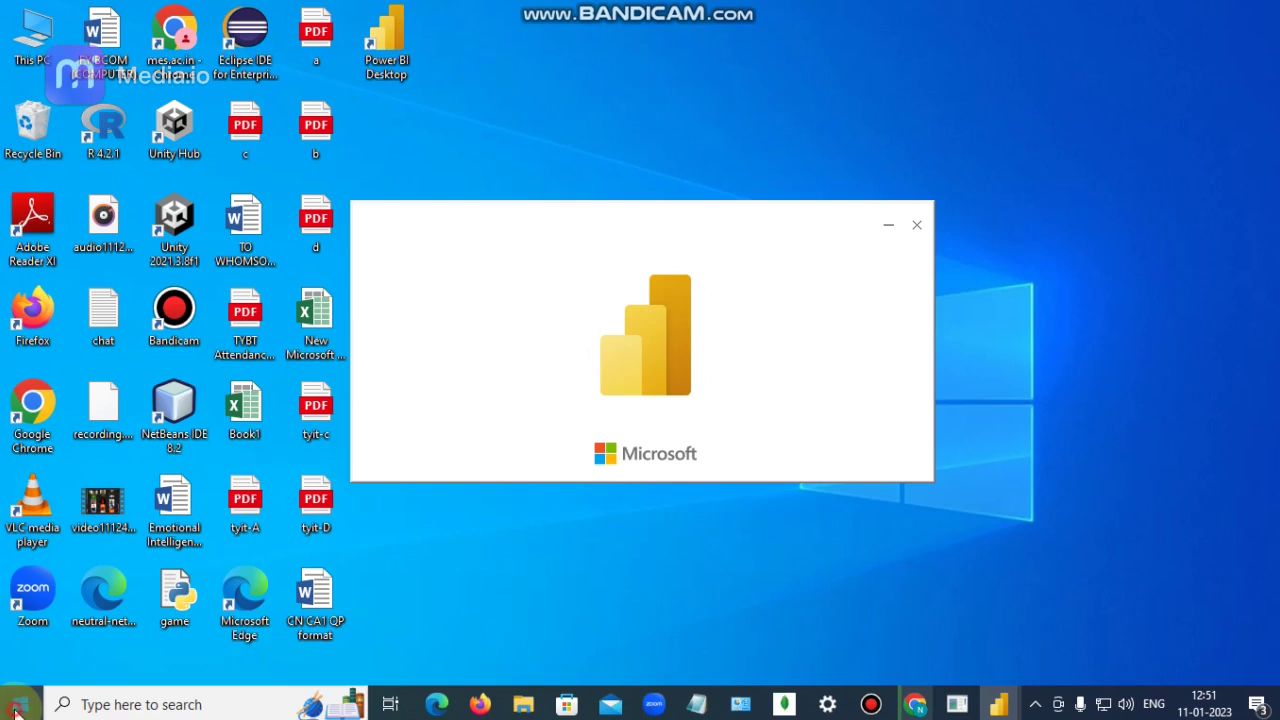
Step: Launch mongosh from C:\mongosh-1.6.1-win32-x64\bin and connect with the default connection string
click(17, 712)
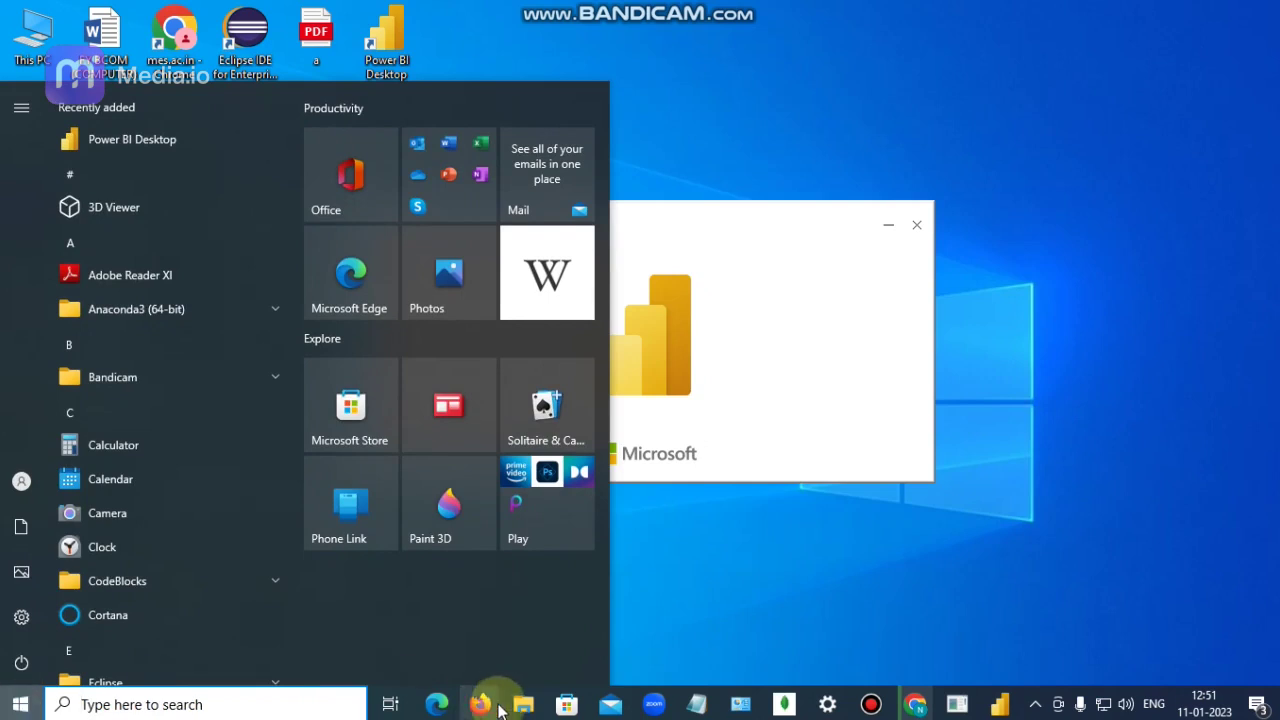
mouse_move(523, 702)
click(441, 651)
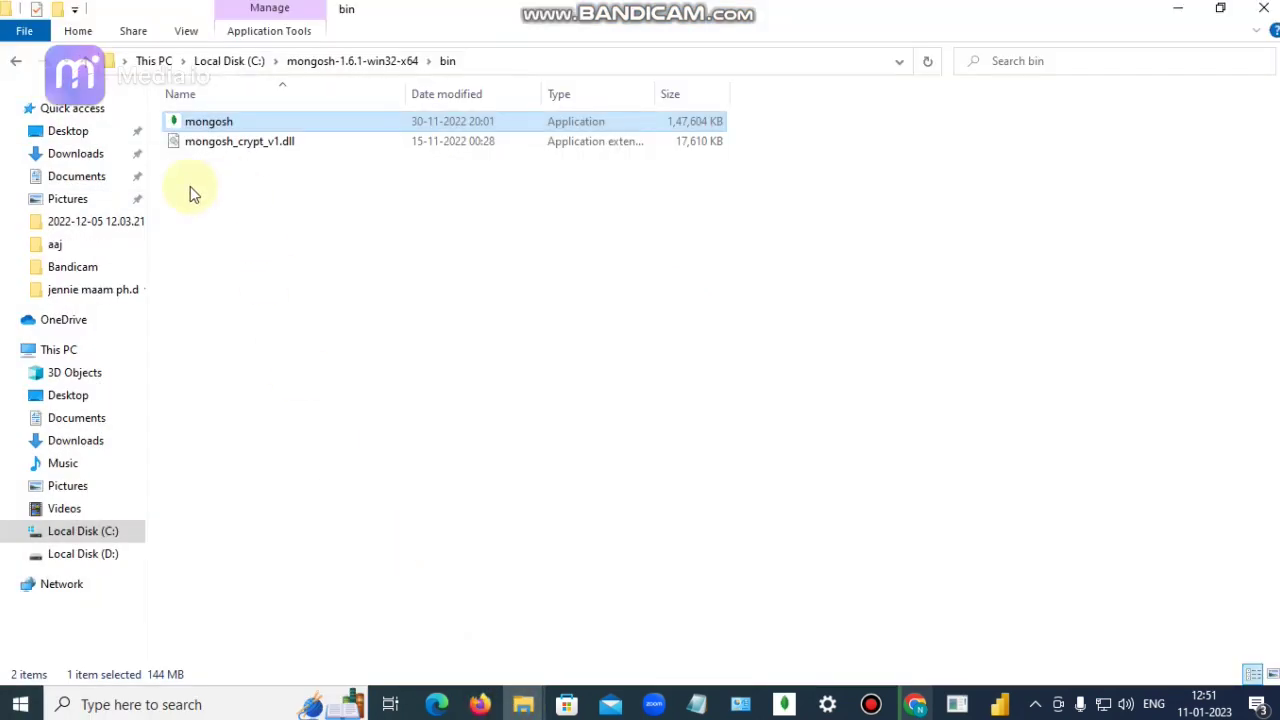
click(220, 62)
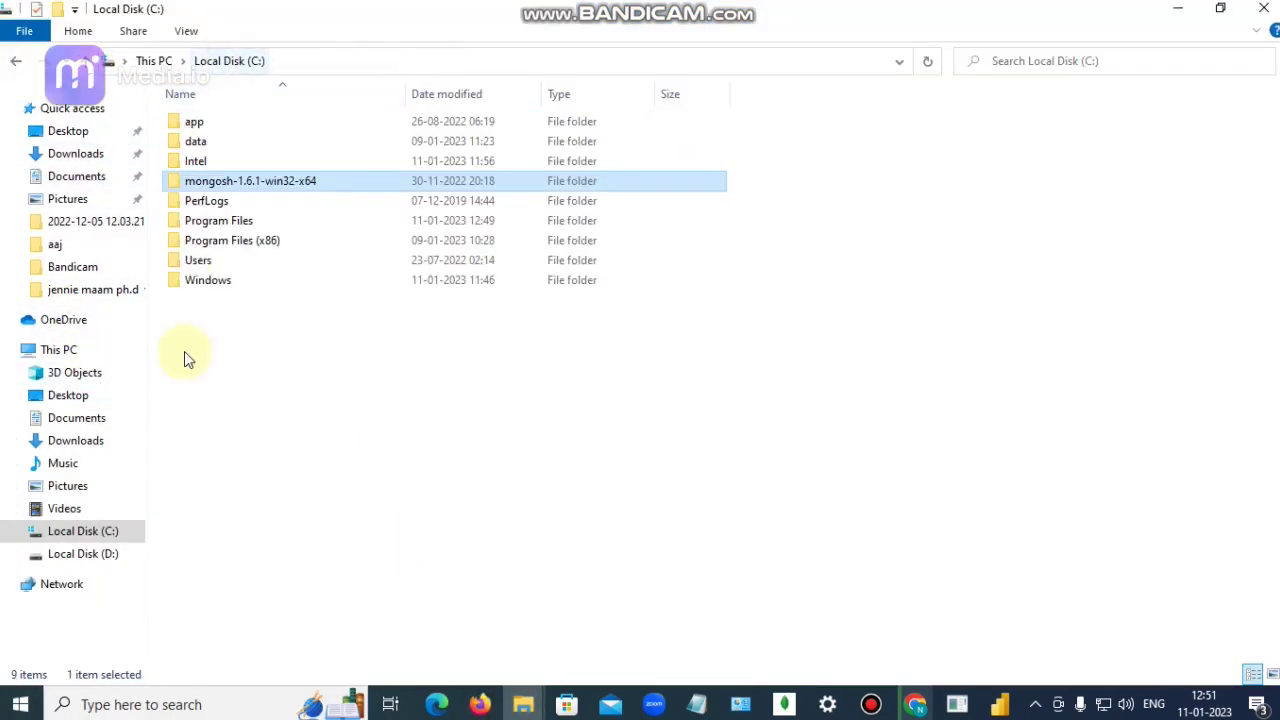
double_click(207, 182)
double_click(196, 121)
click(207, 124)
double_click(207, 124)
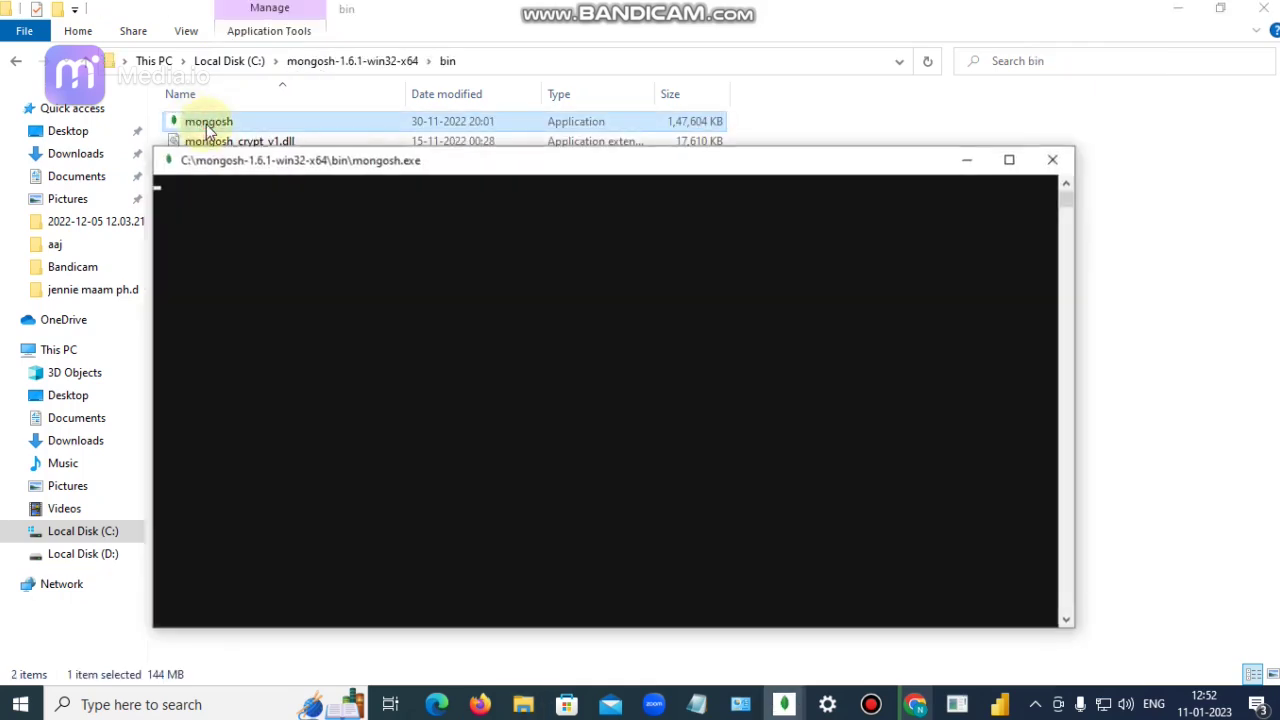
key(Return)
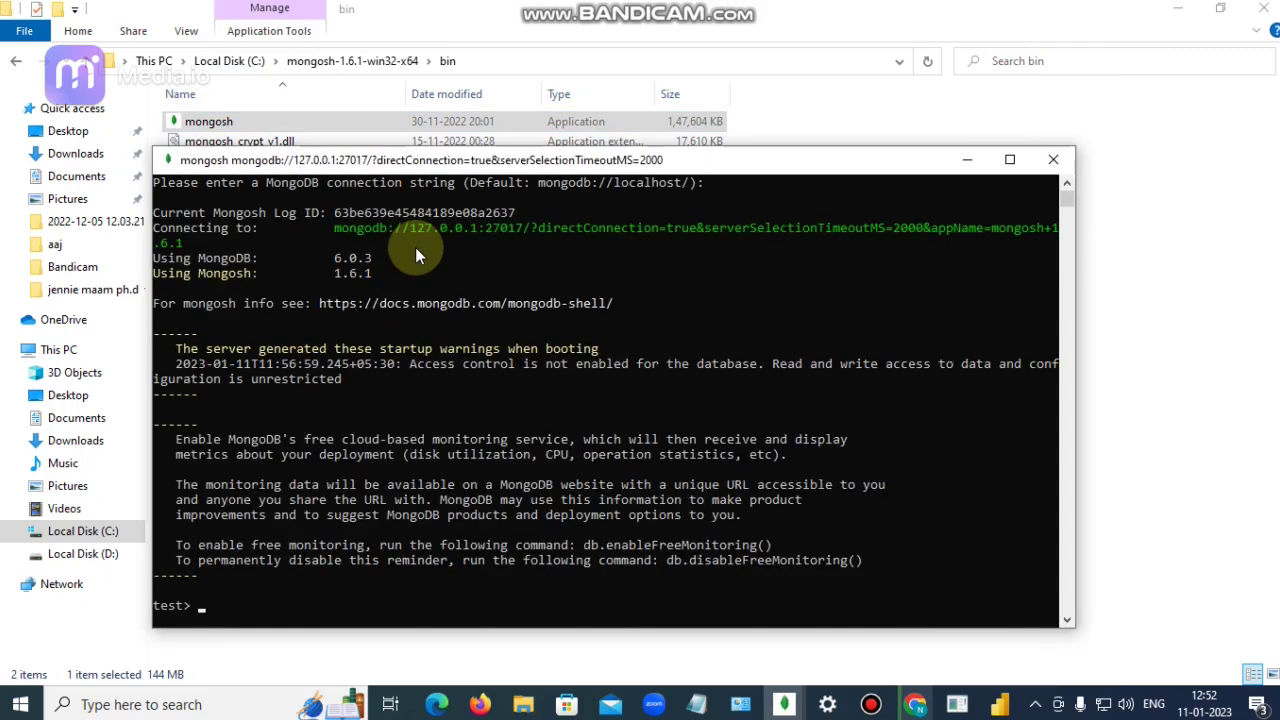
Step: List the databases with "show dbs" in a maximized shell window and switch to the product database
text(show dbs)
key(Return)
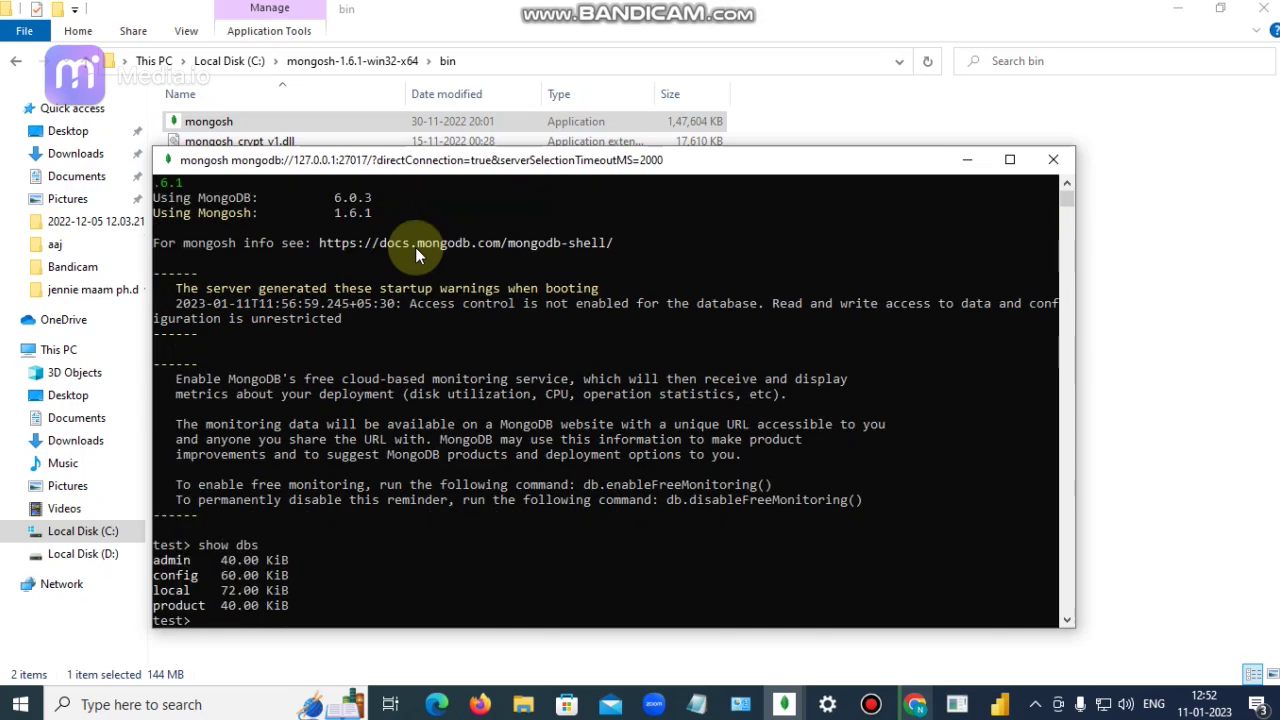
double_click(710, 161)
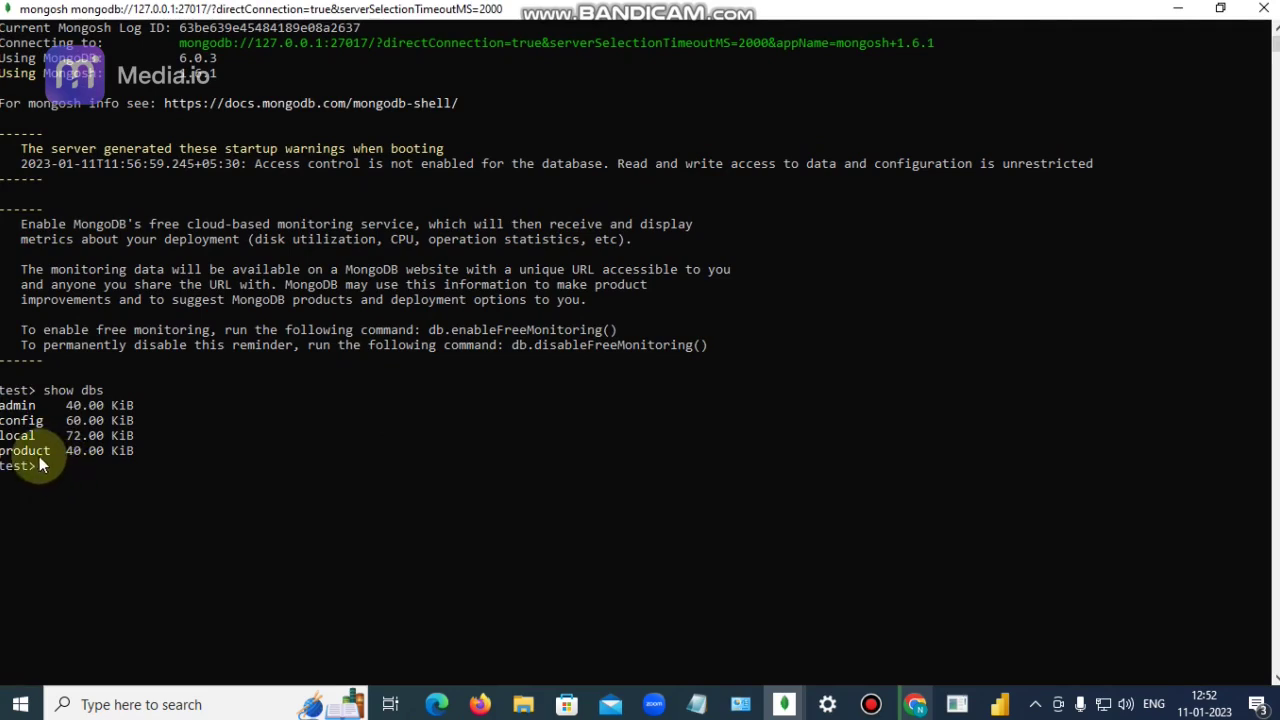
text(use product)
key(Return)
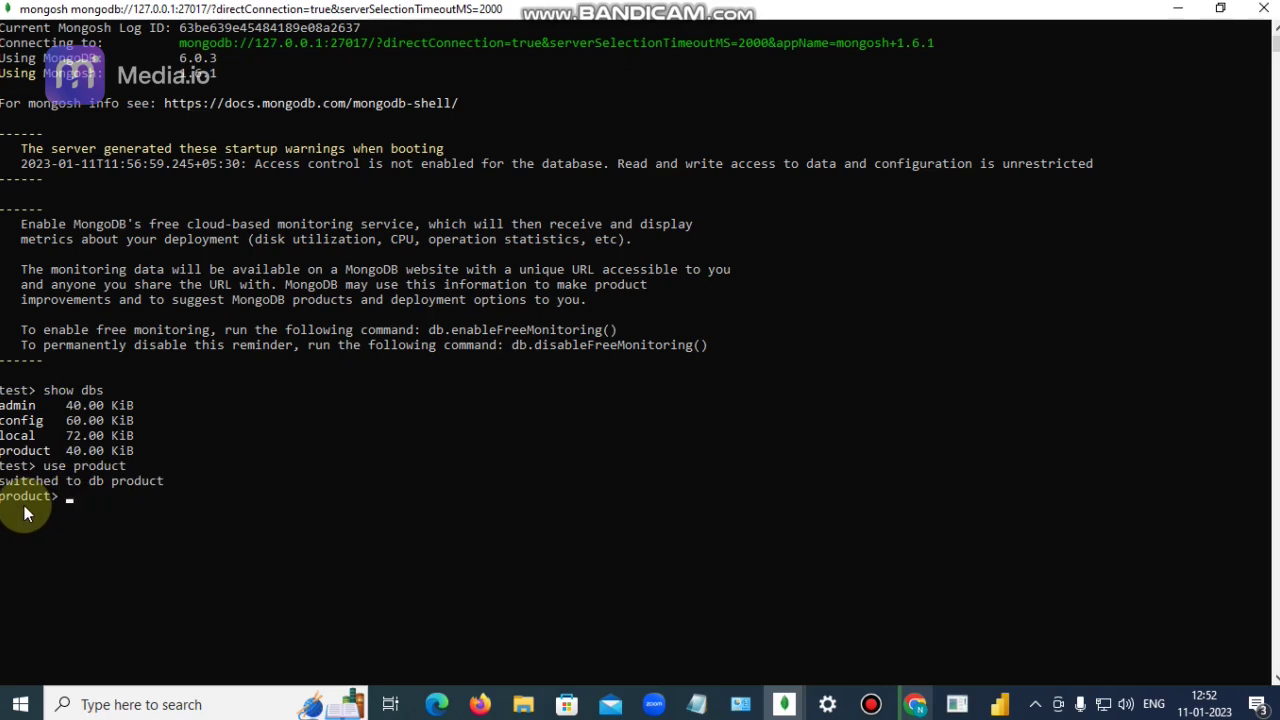
Step: List the product database's collections and display the documents with db.Product_details.find()
text(show collections)
key(Return)
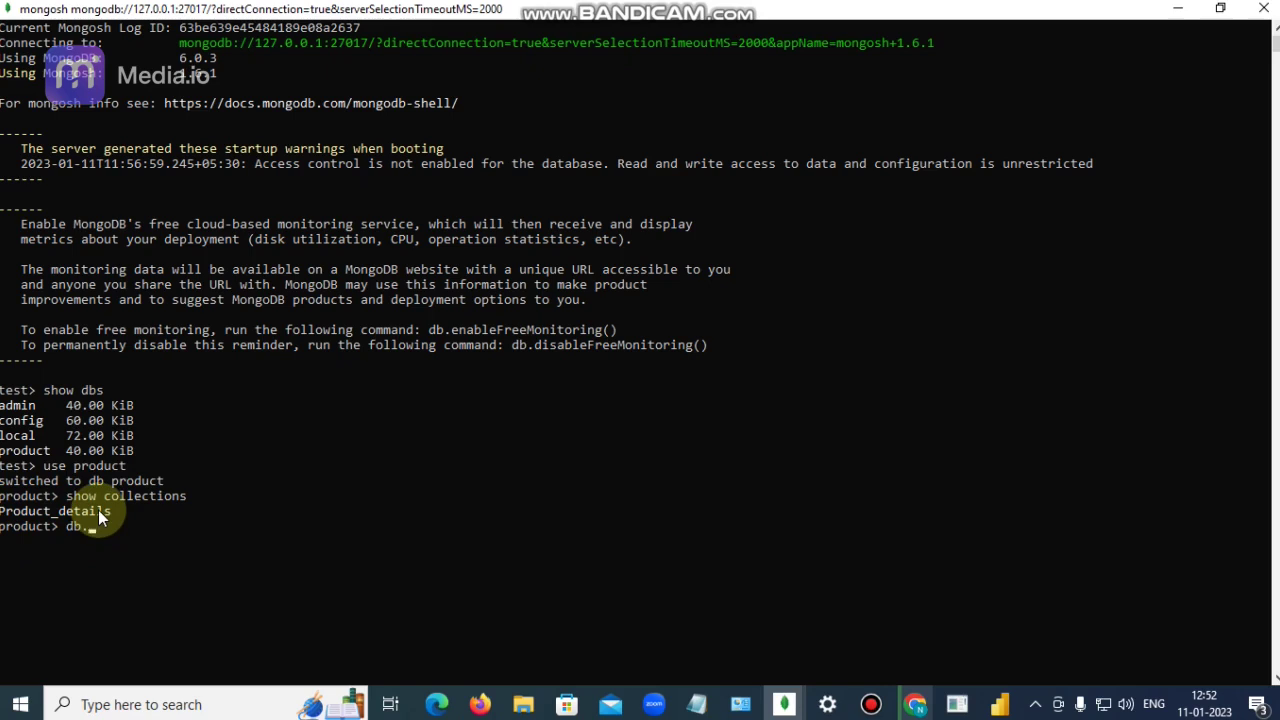
text(ct_details.find())
key(Return)
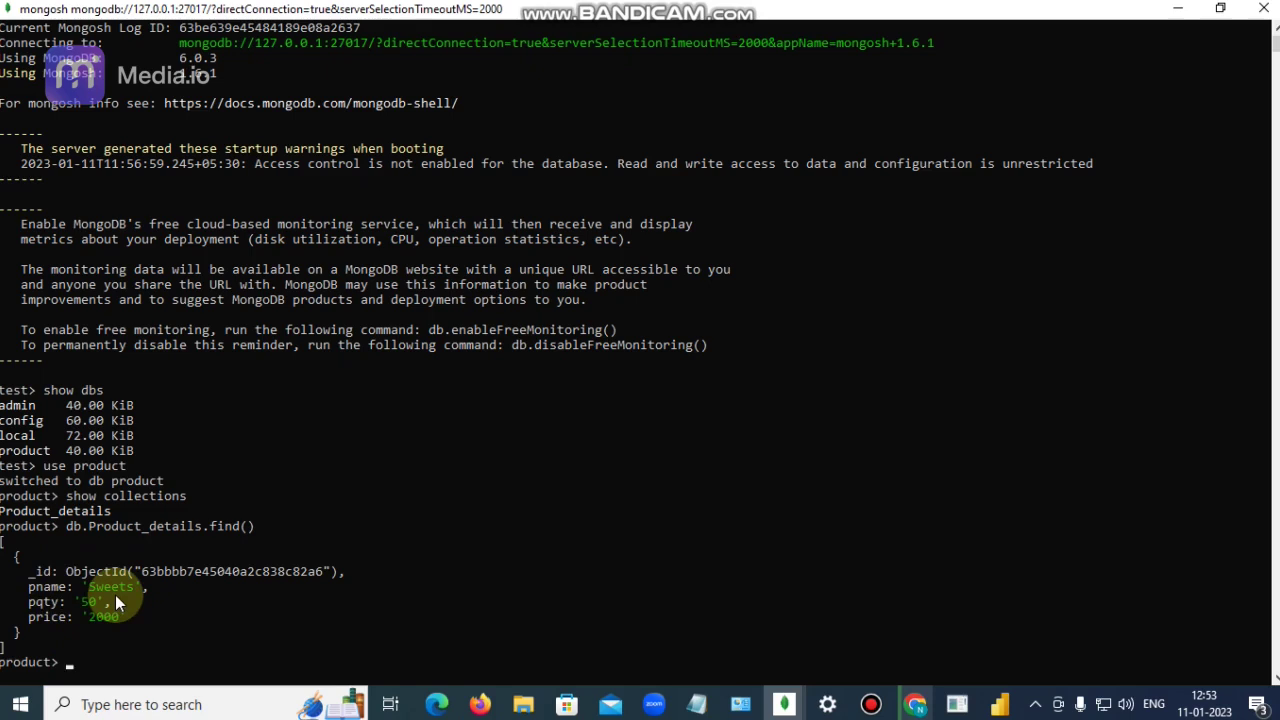
Step: Switch to the untitled report in Power BI Desktop
mouse_move(999, 702)
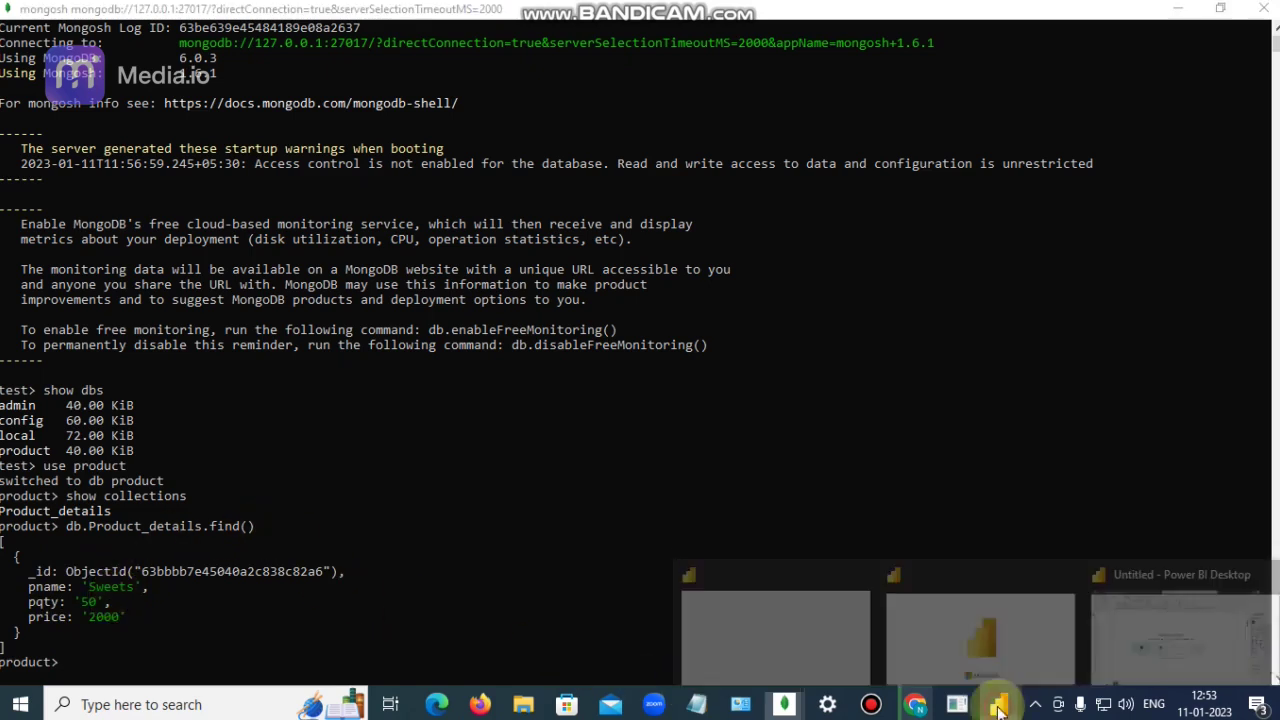
click(1146, 626)
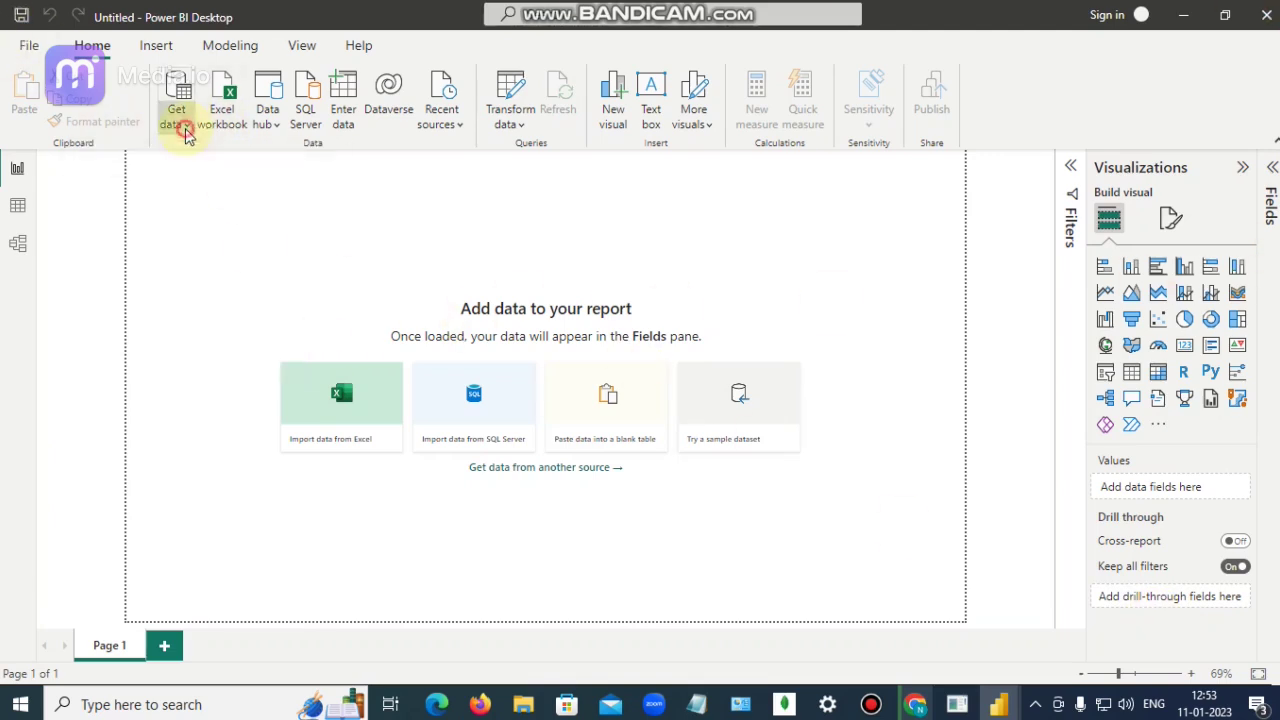
Step: Start an ODBC data import from the Other sources, choosing MongoDB BI Connector as the data source name
click(180, 124)
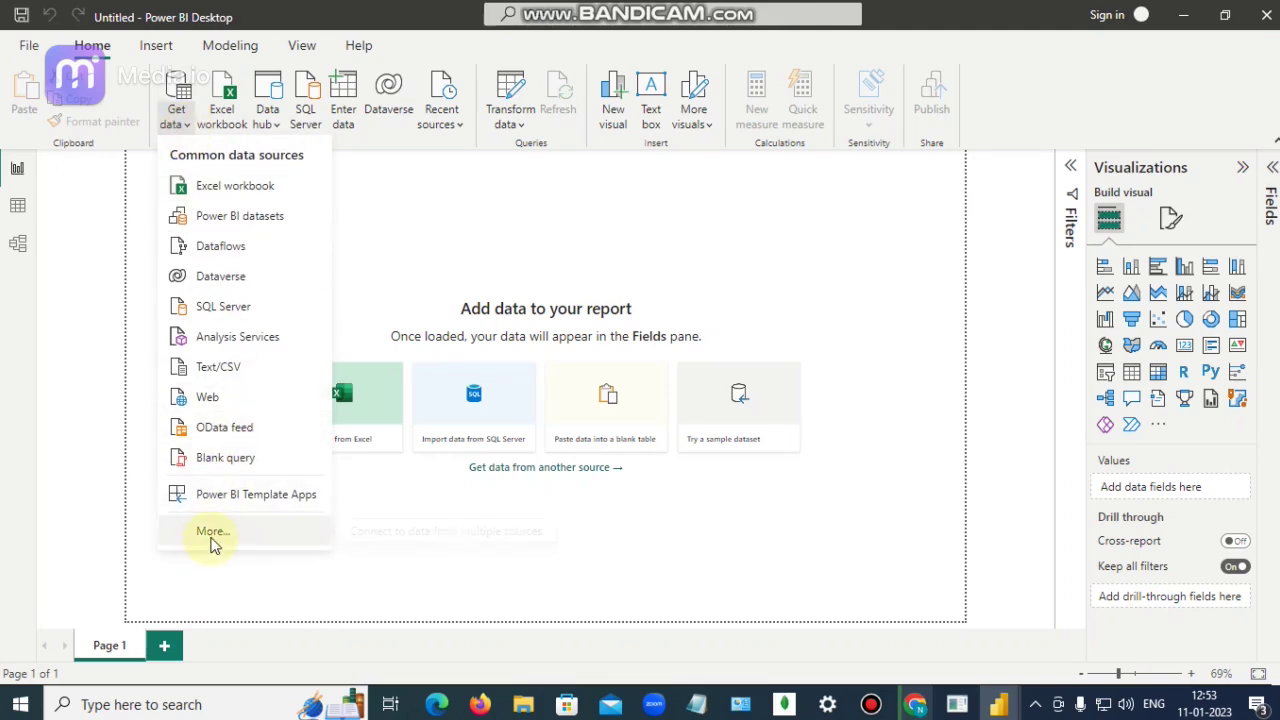
click(210, 534)
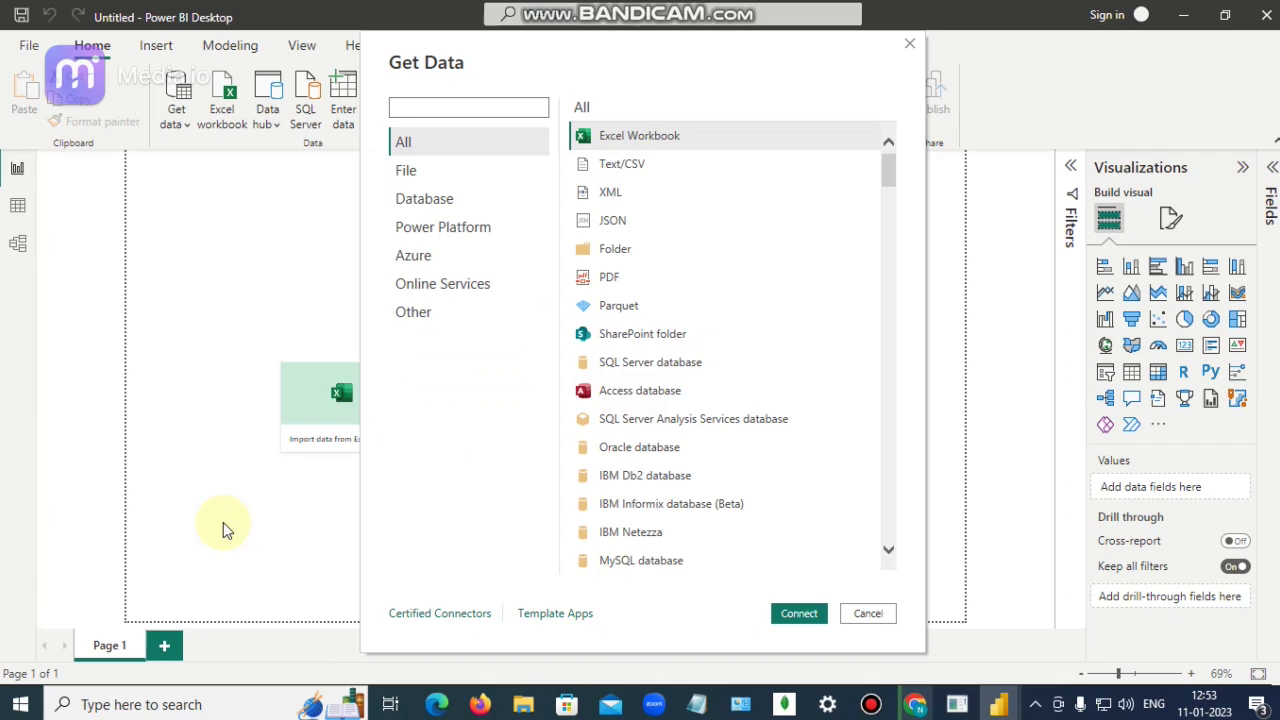
click(419, 316)
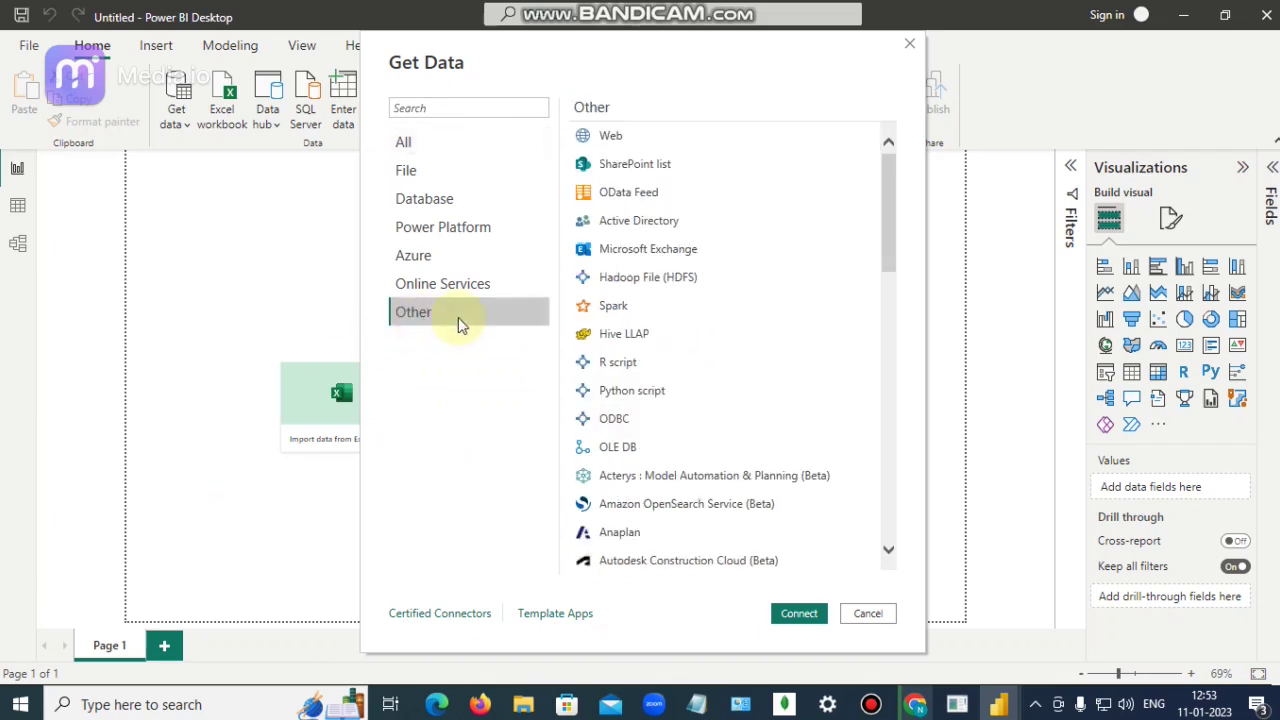
click(612, 425)
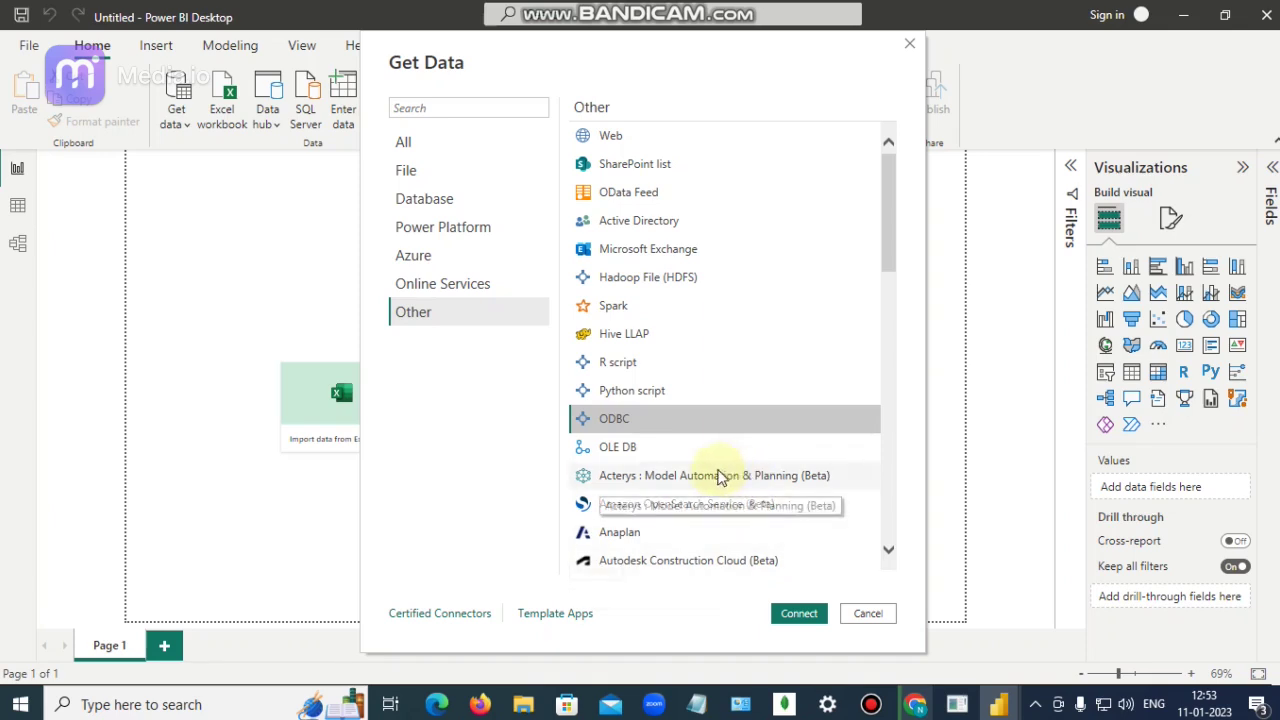
click(792, 618)
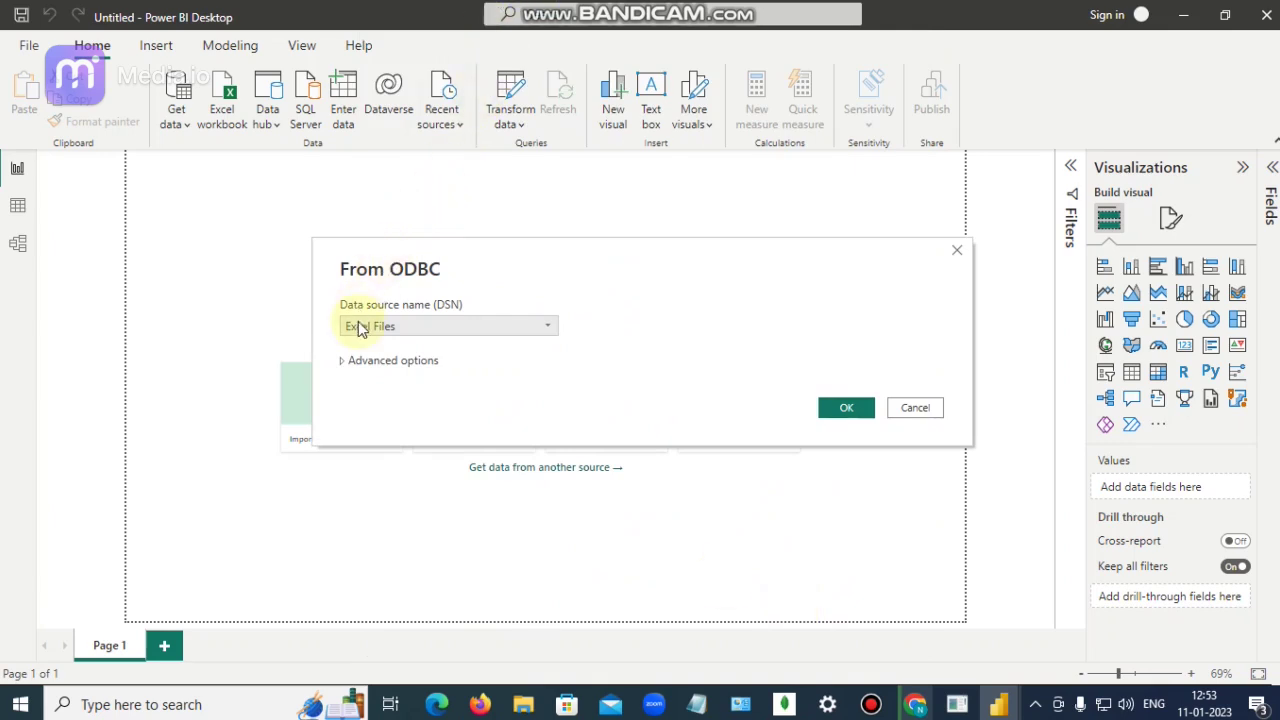
click(554, 331)
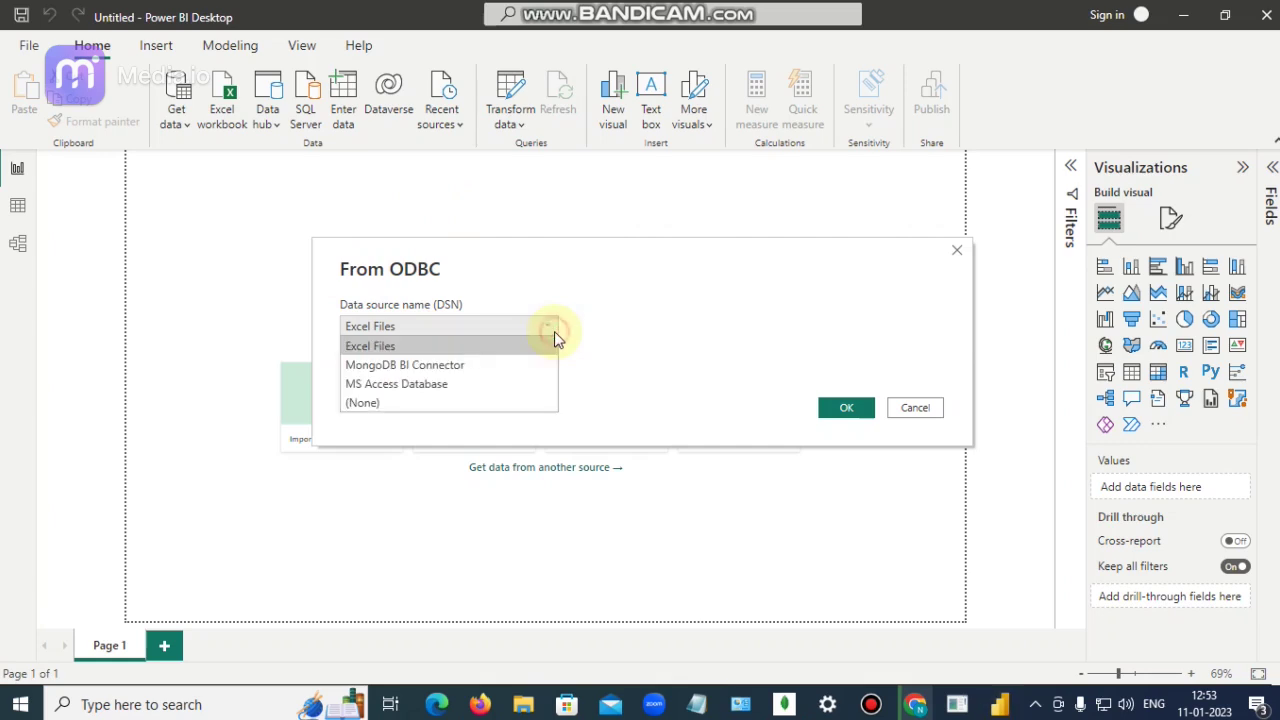
click(420, 366)
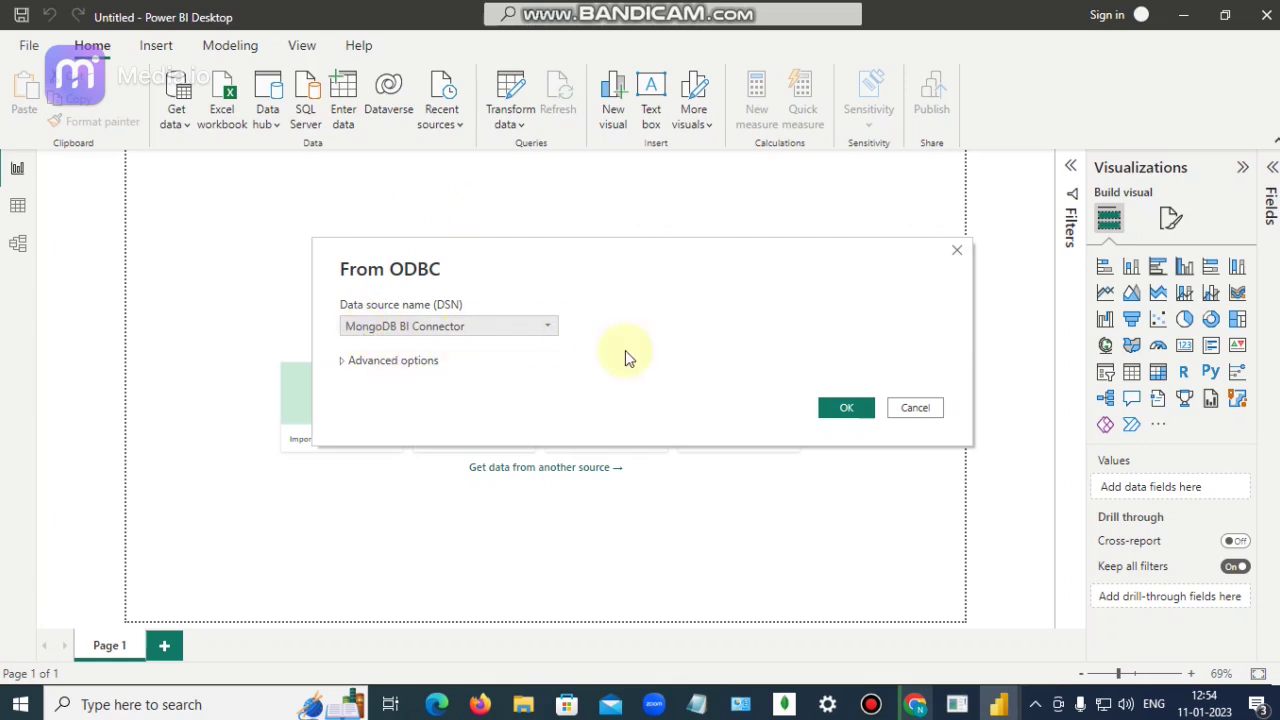
click(840, 410)
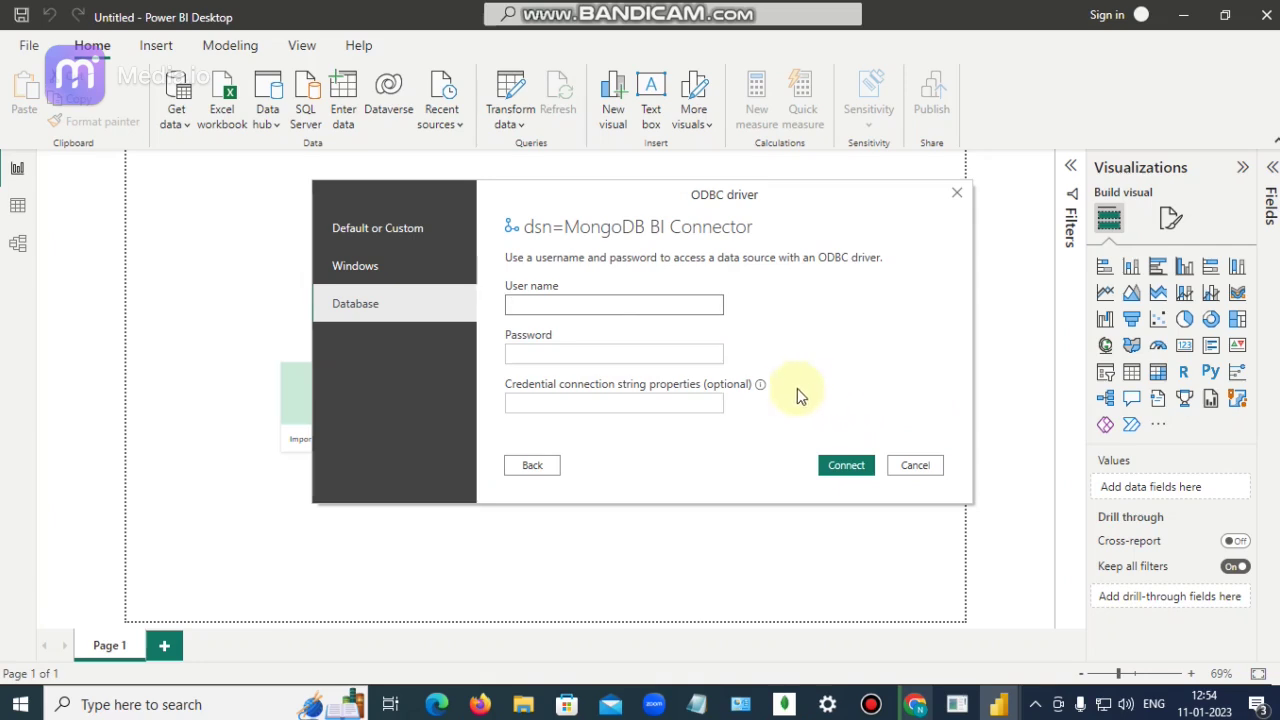
Step: Connect with the current Windows credentials and select the product database's Product_details table for preview
click(362, 271)
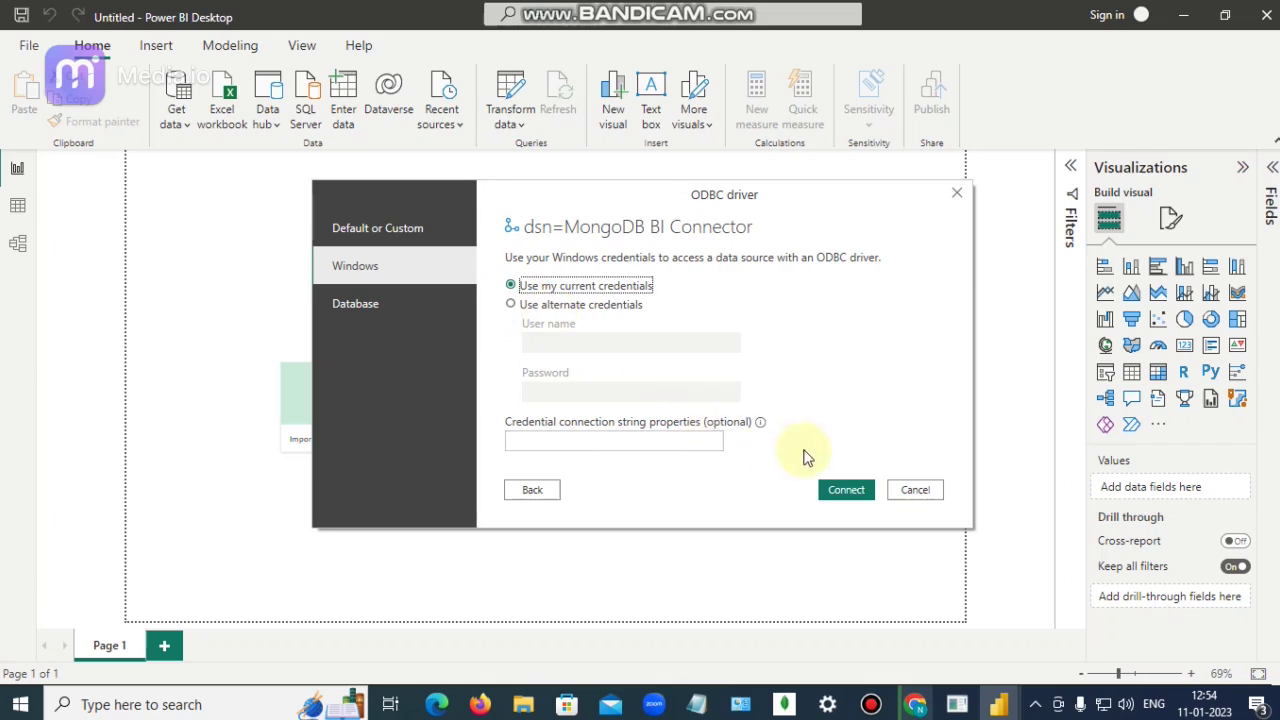
click(843, 490)
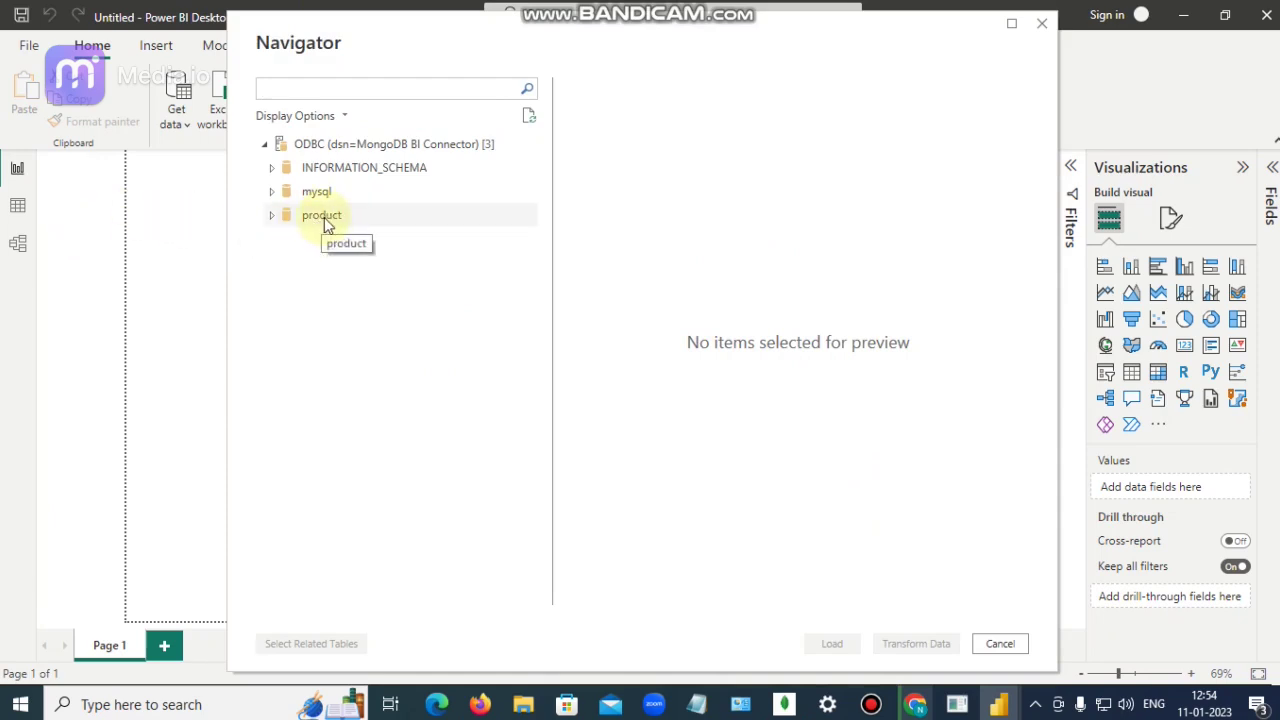
click(269, 218)
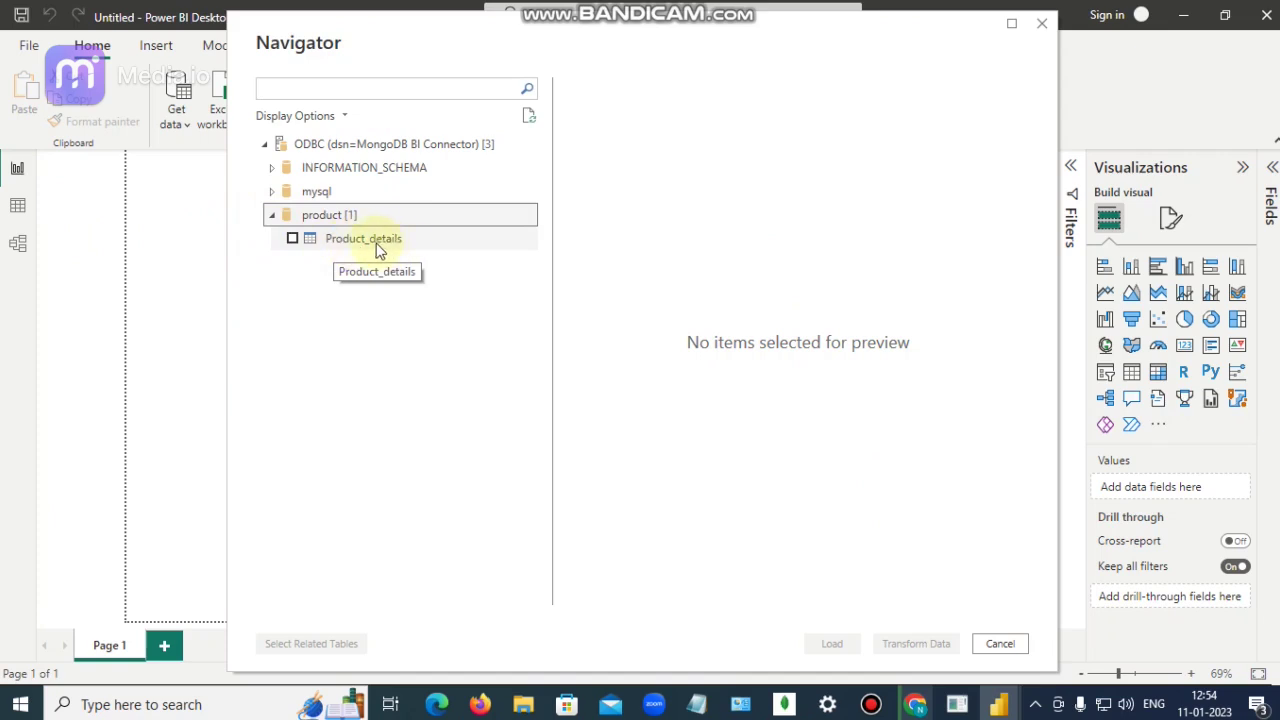
click(293, 240)
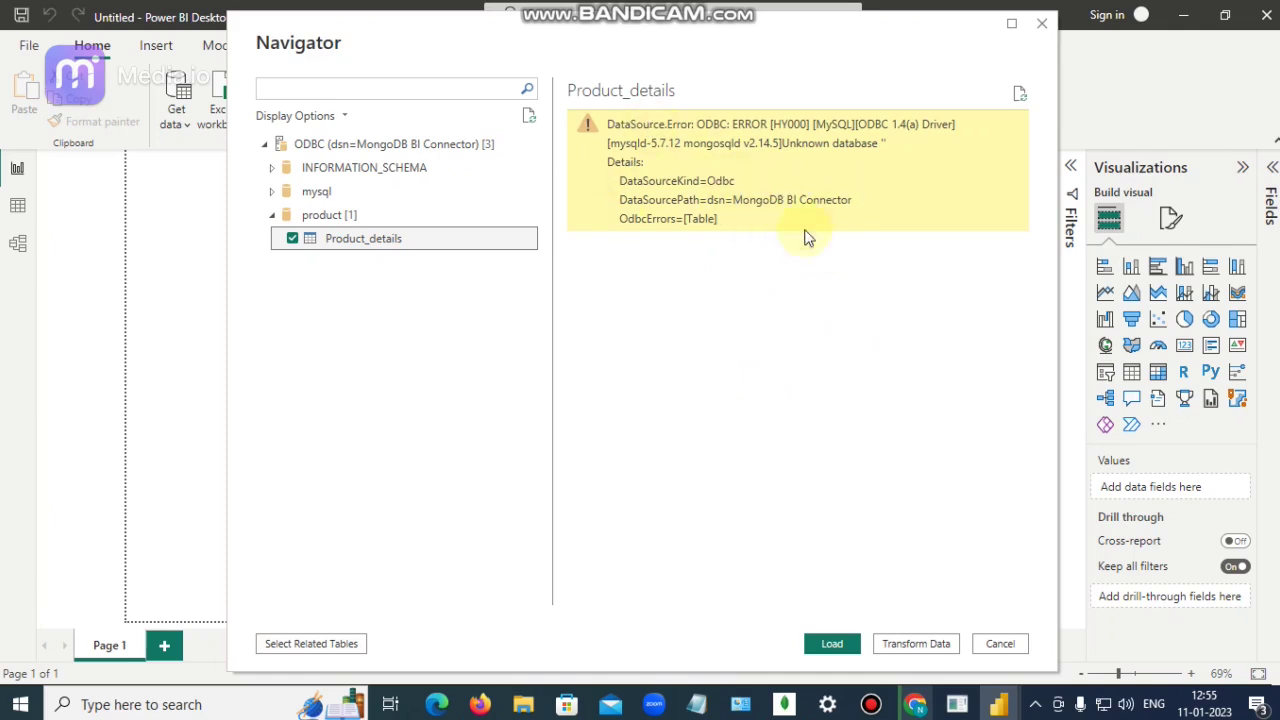
Step: Find ODBC Data Sources (64-bit) in Windows search and launch it
click(175, 705)
text(o)
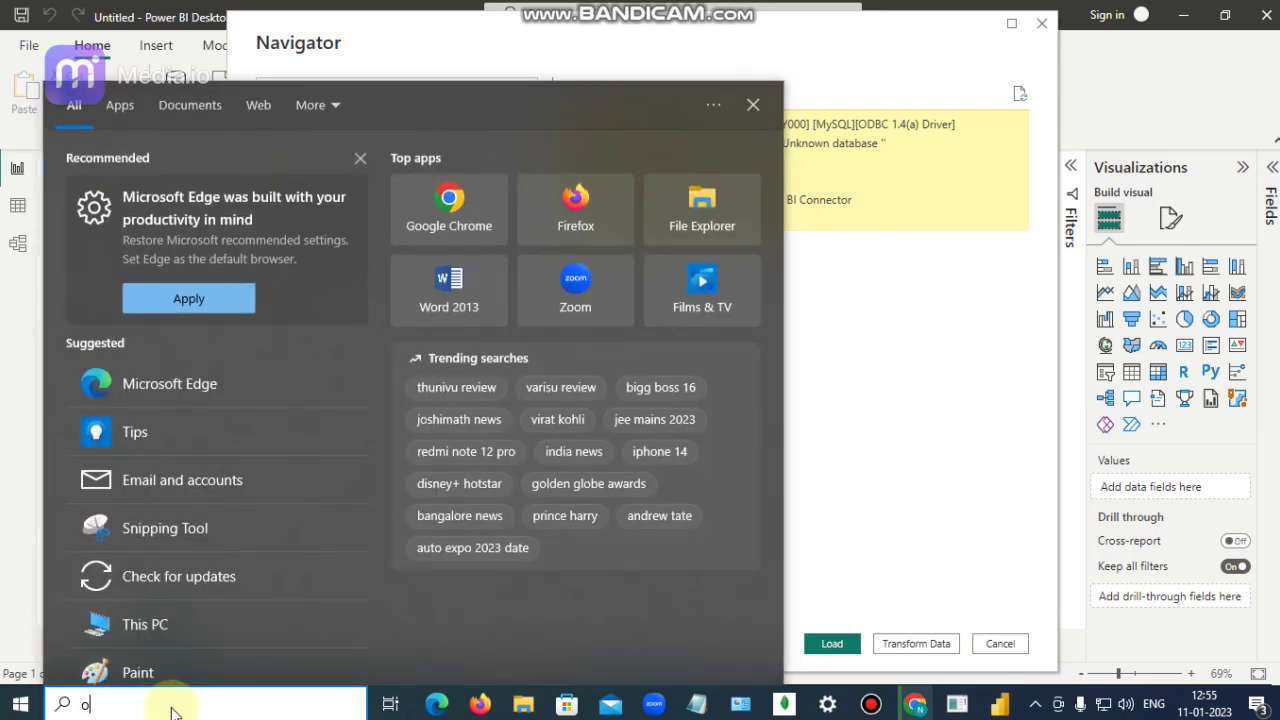
text(db)
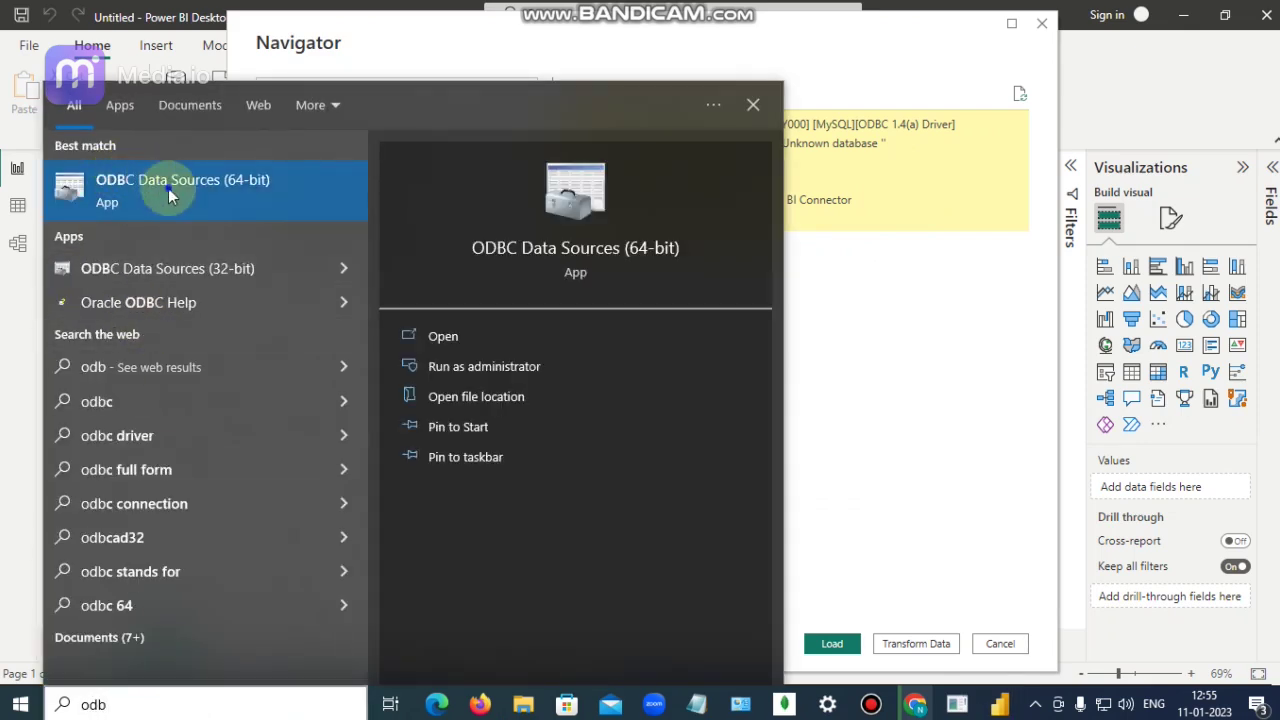
right_click(168, 195)
key(Escape)
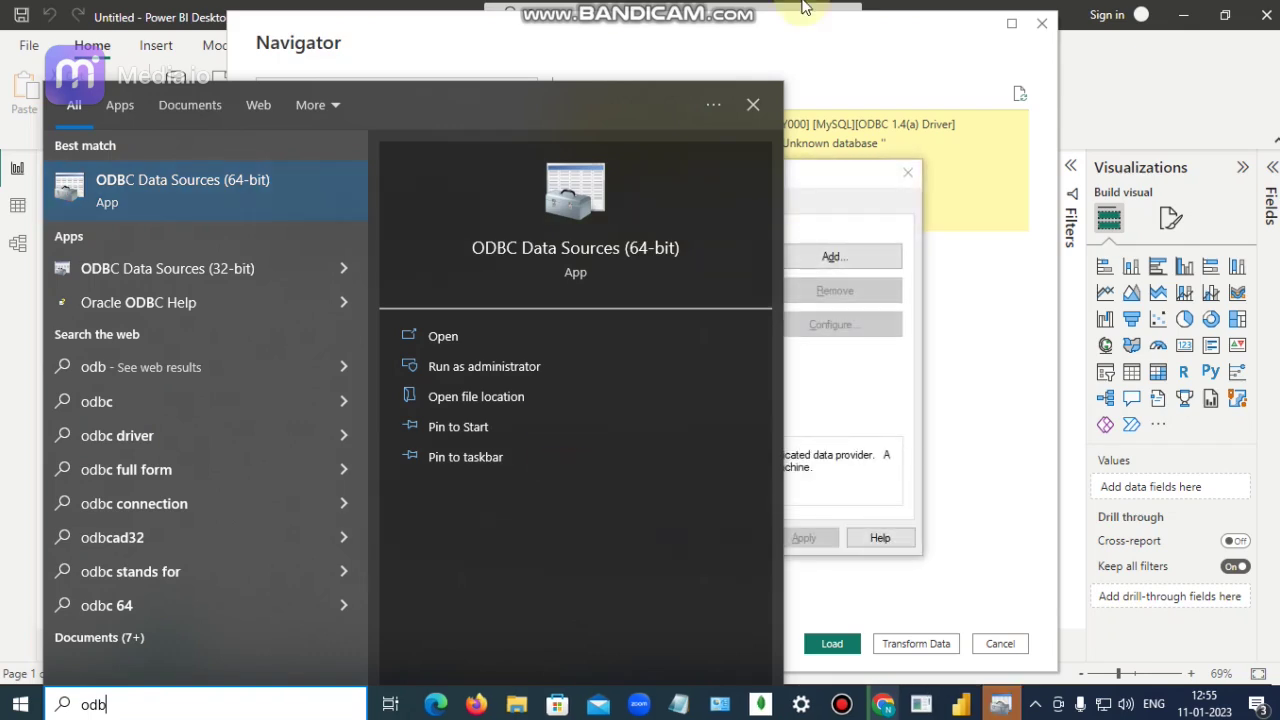
click(752, 104)
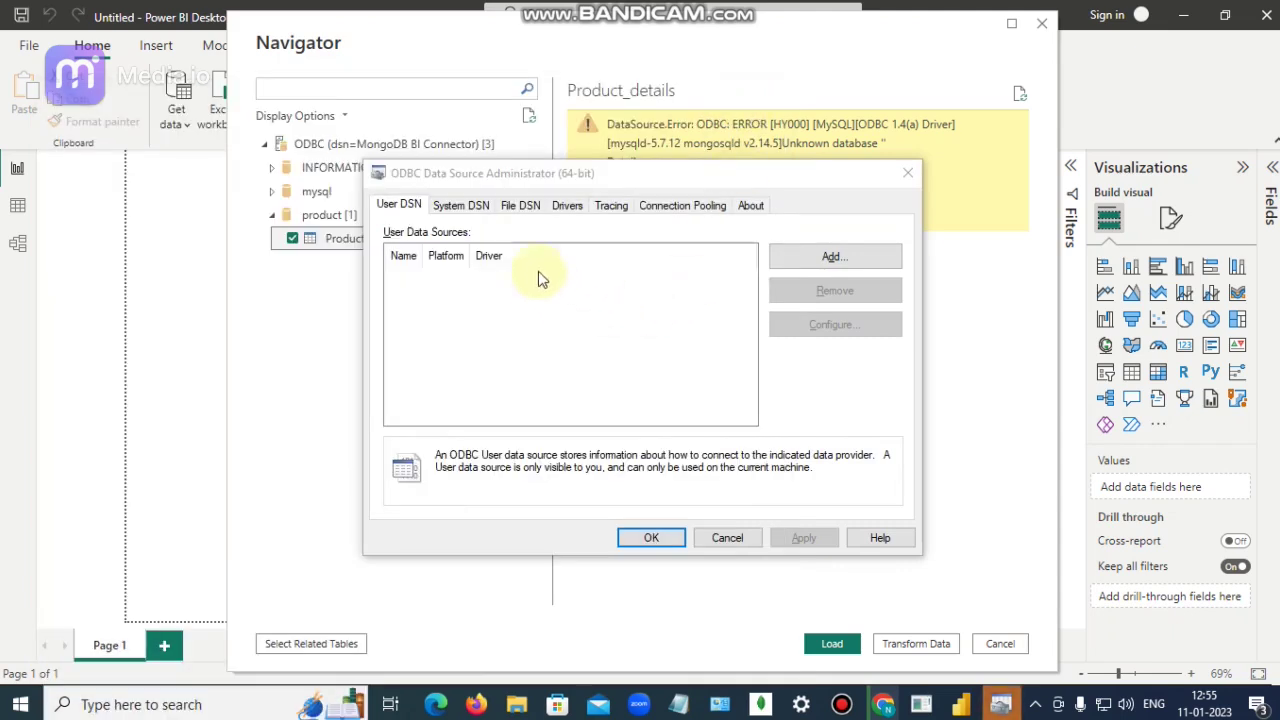
Step: Configure the MongoDB BI Connector system data source to use the product database and save it
click(461, 205)
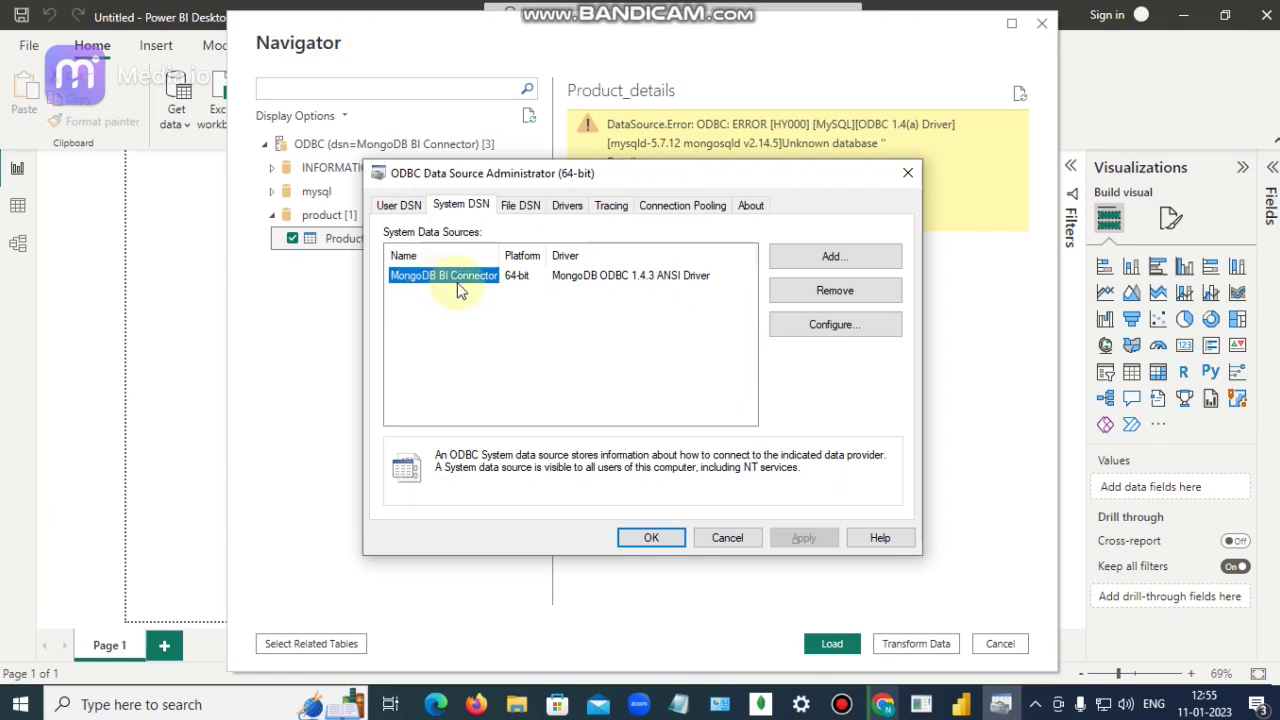
click(842, 329)
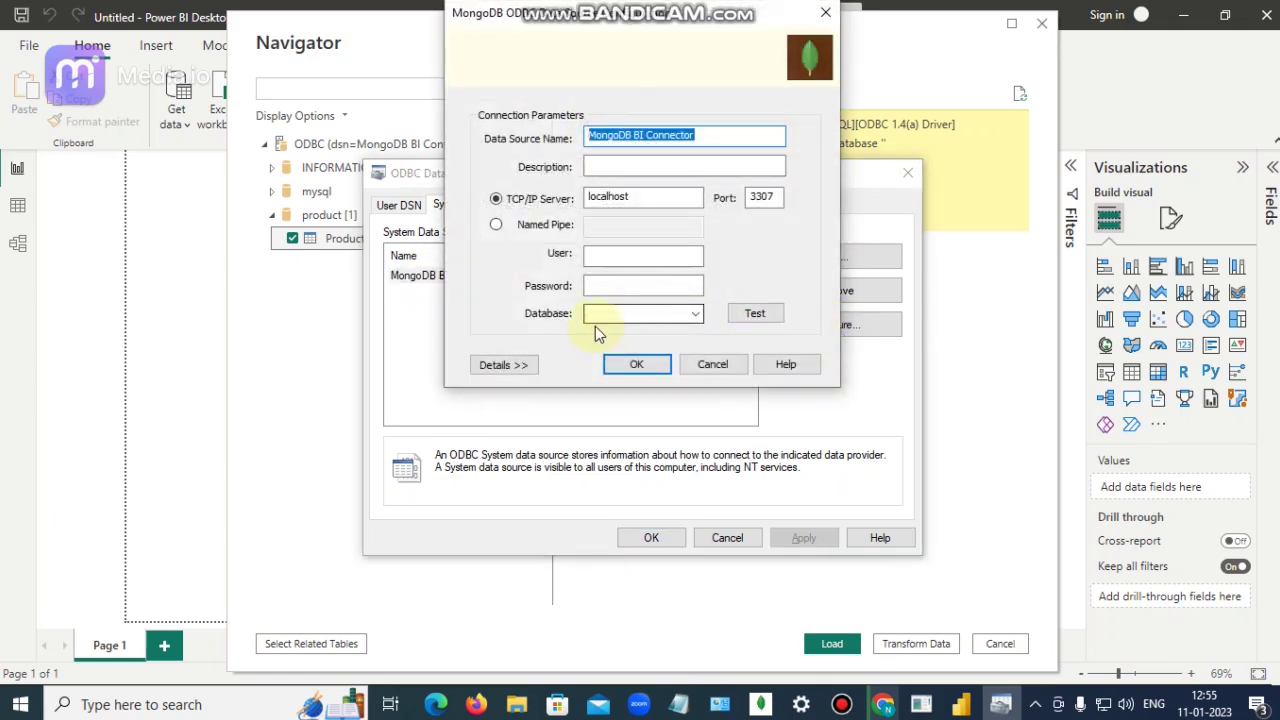
click(695, 315)
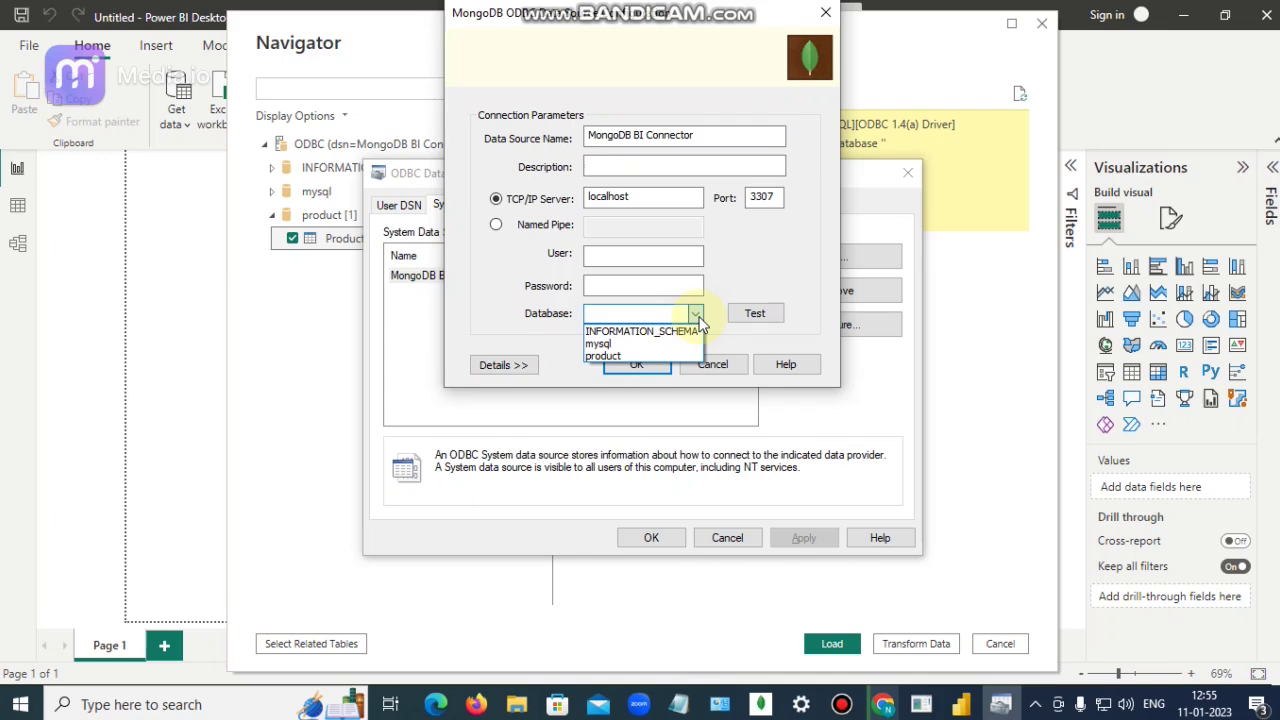
click(660, 357)
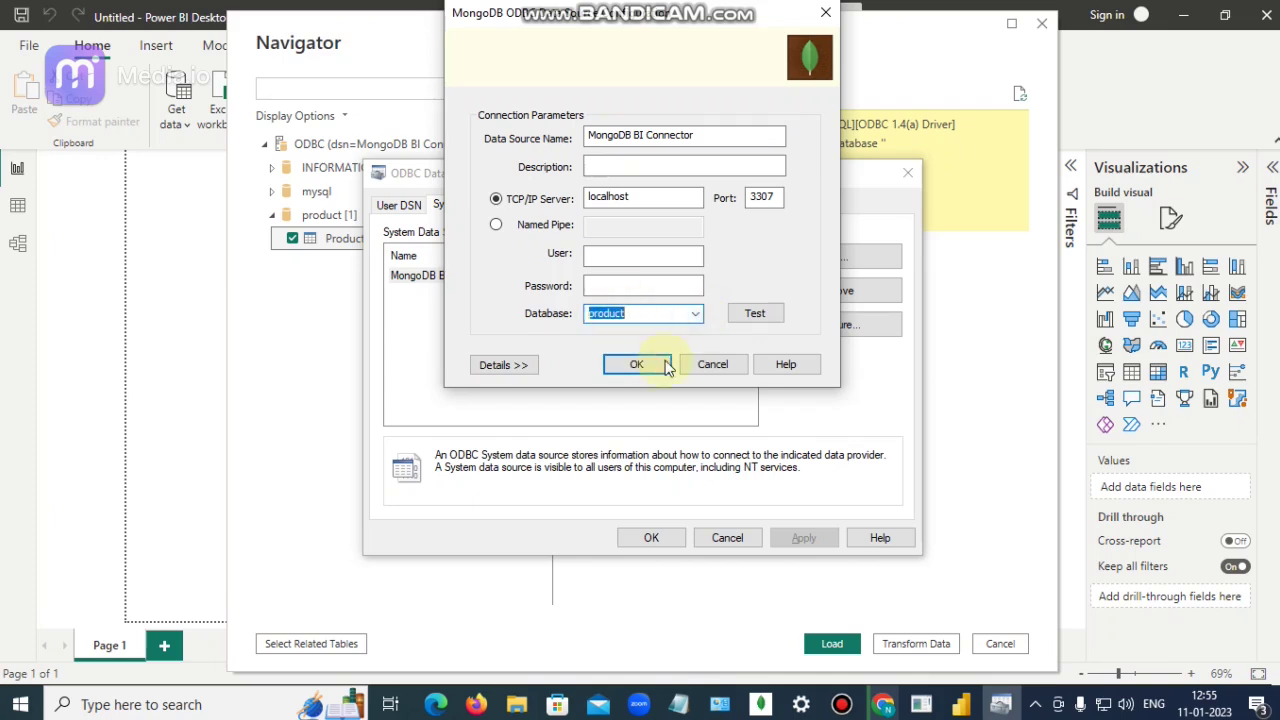
click(660, 366)
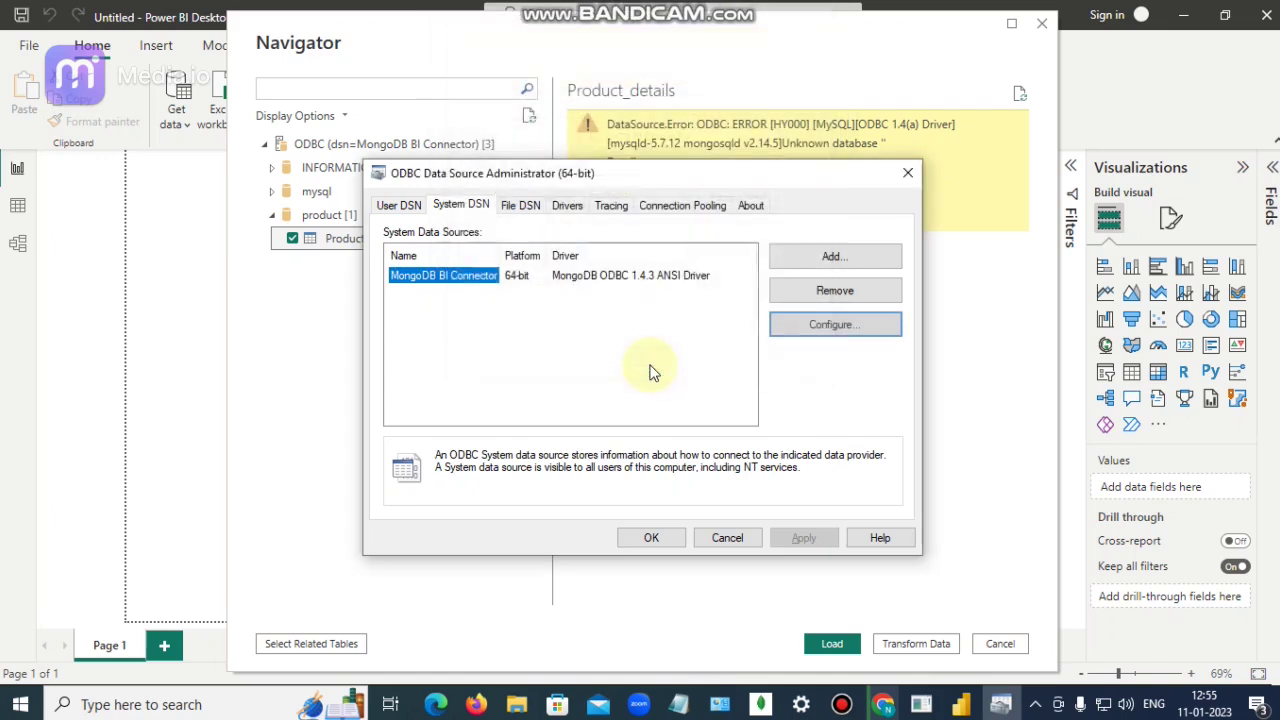
click(651, 538)
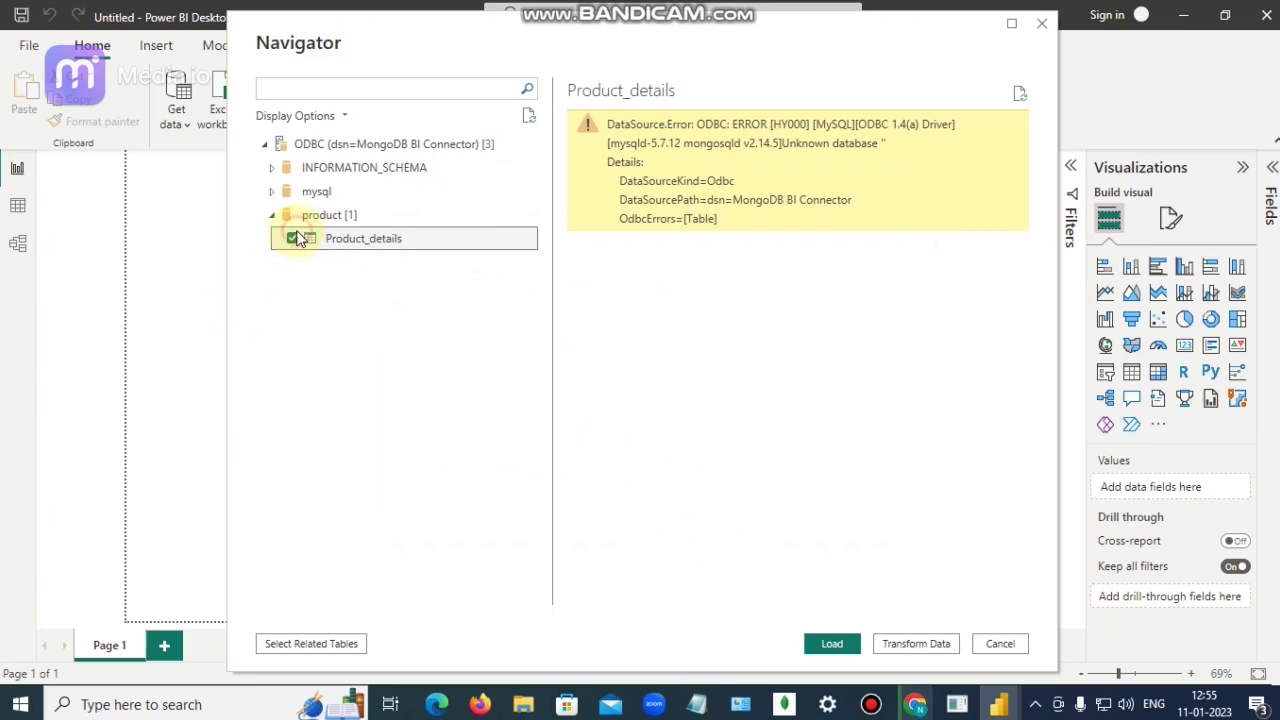
Step: Close the Navigator and start a new ODBC import from the MongoDB BI Connector data source
click(1040, 22)
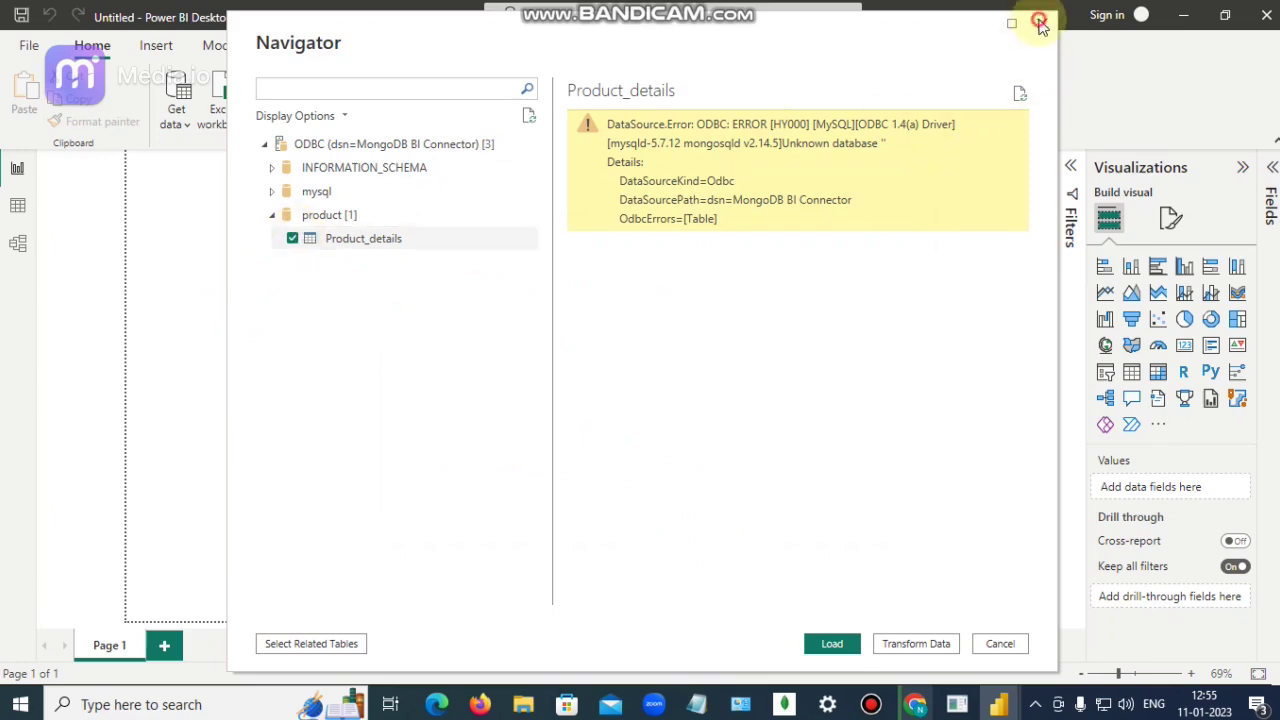
click(185, 125)
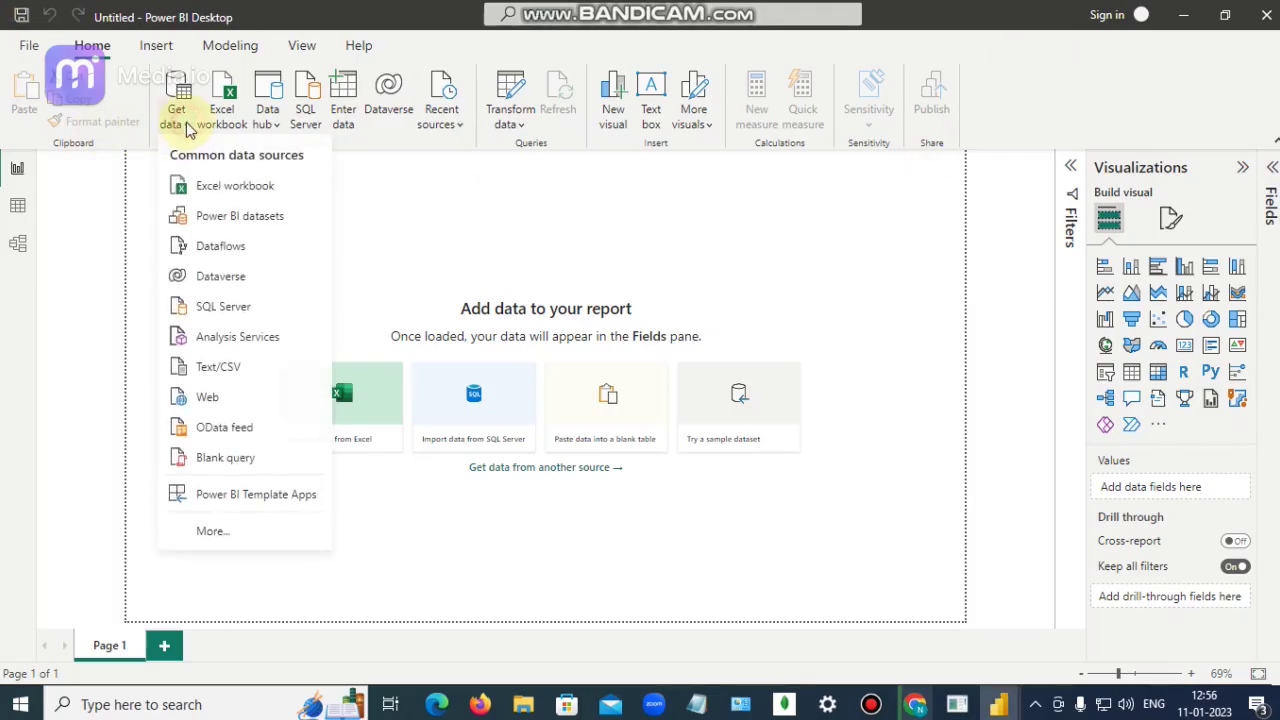
click(222, 530)
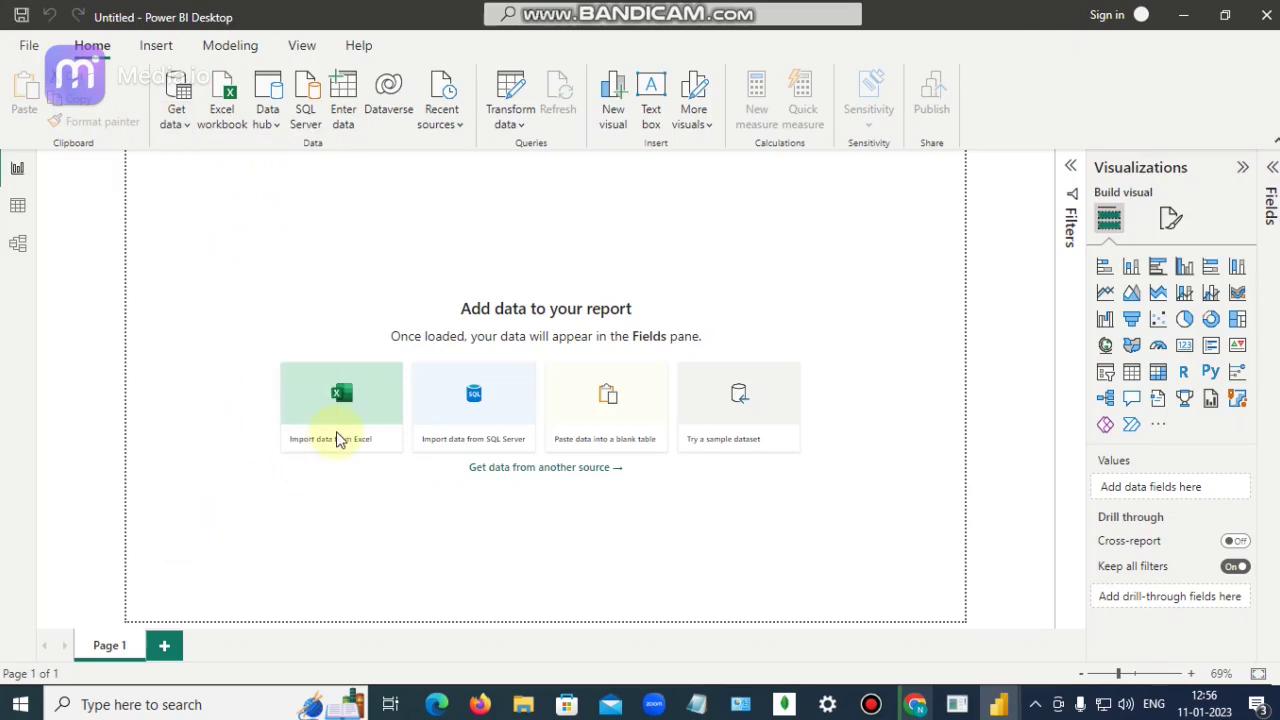
click(420, 313)
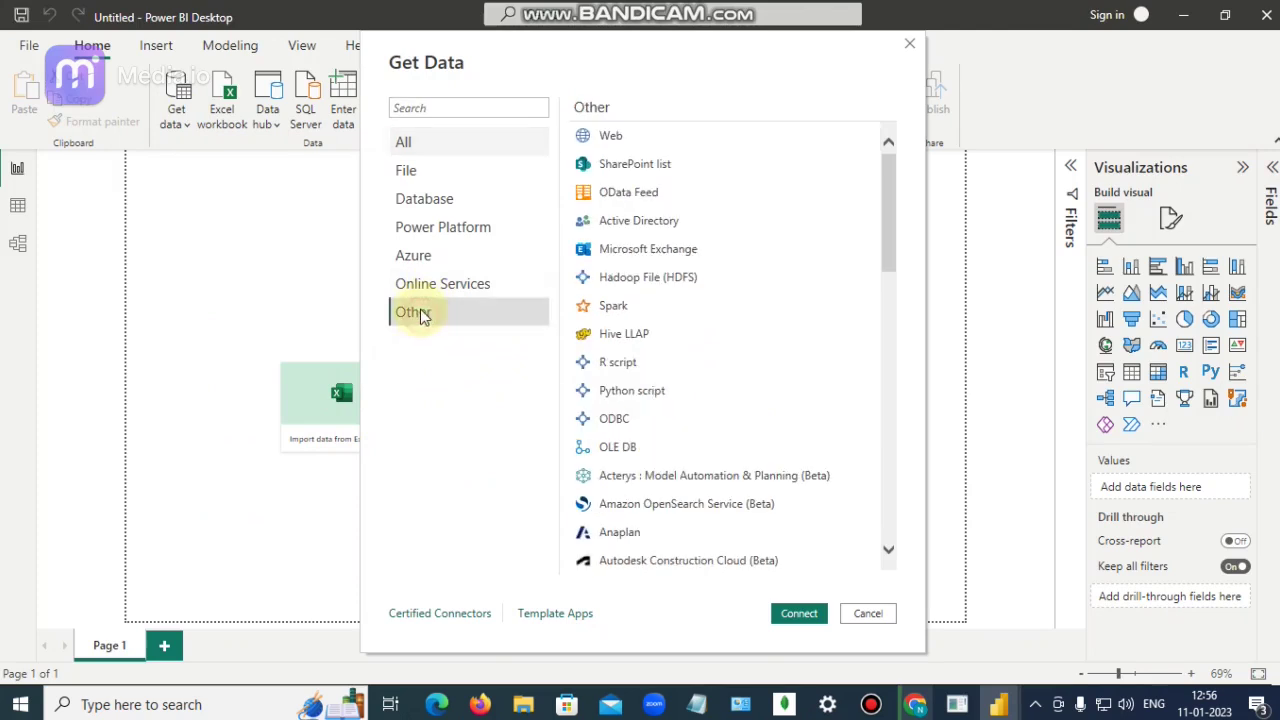
scroll(620, 330, down, 1)
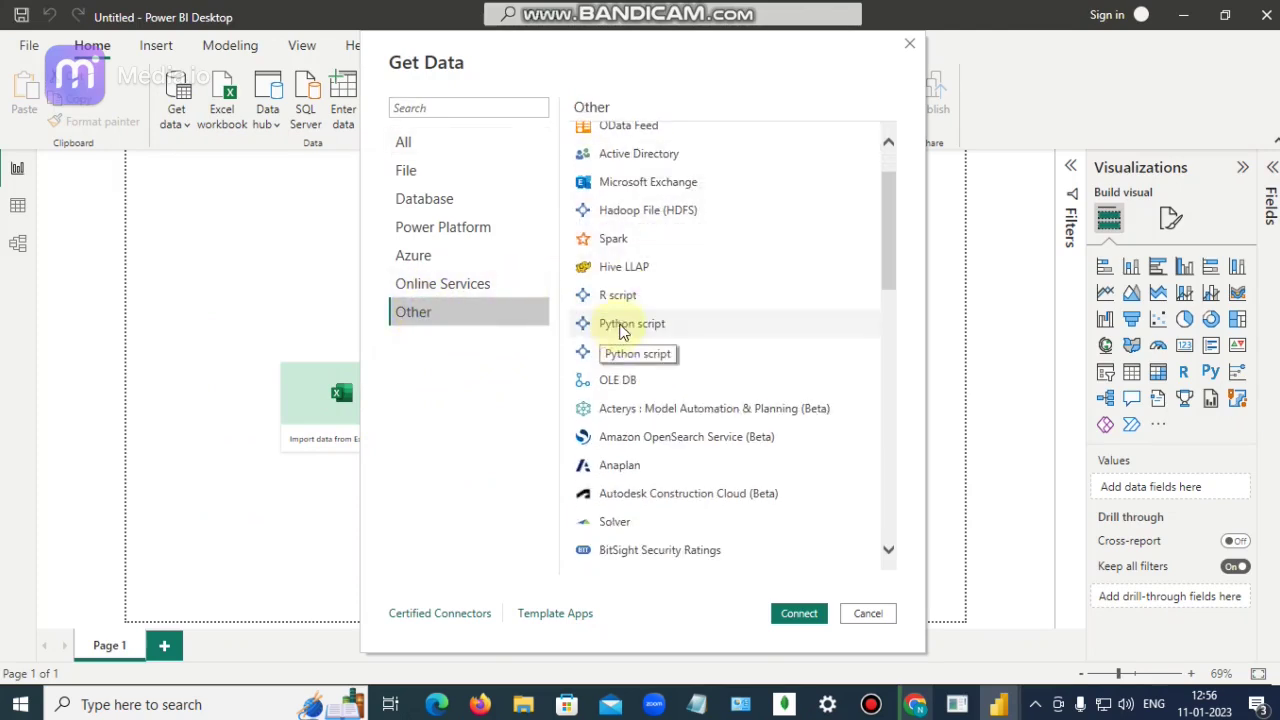
click(616, 354)
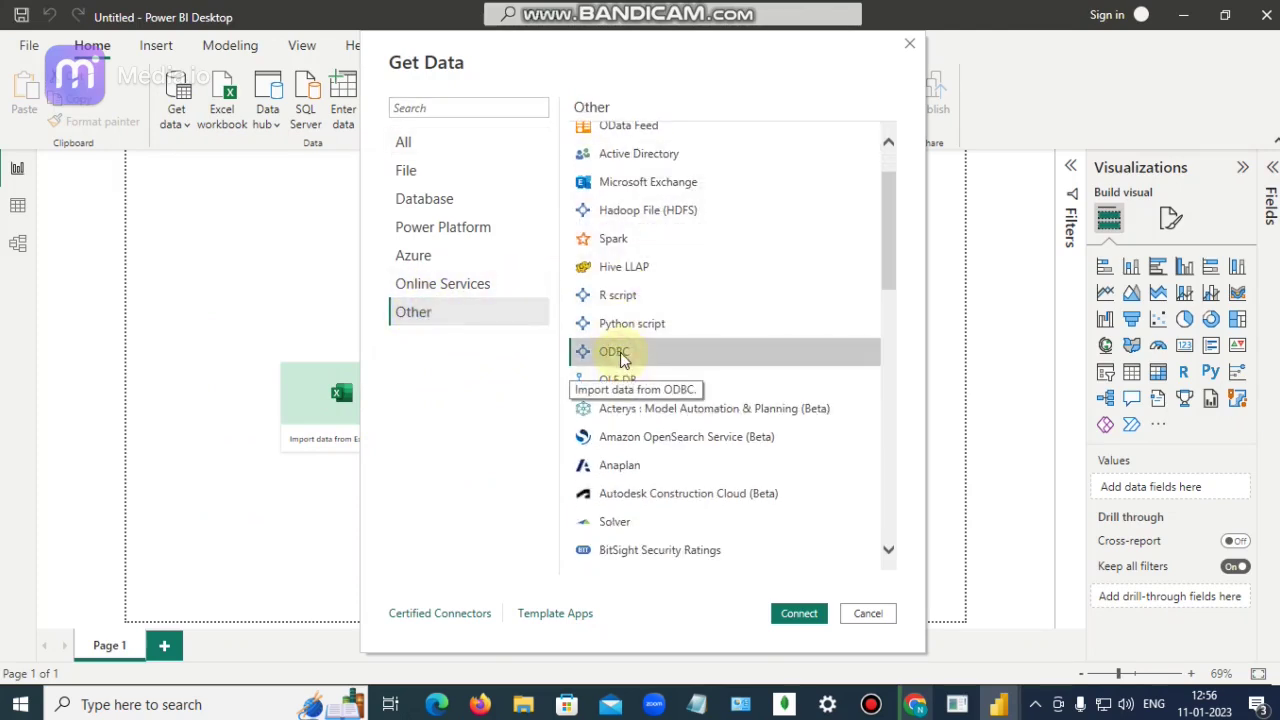
click(797, 612)
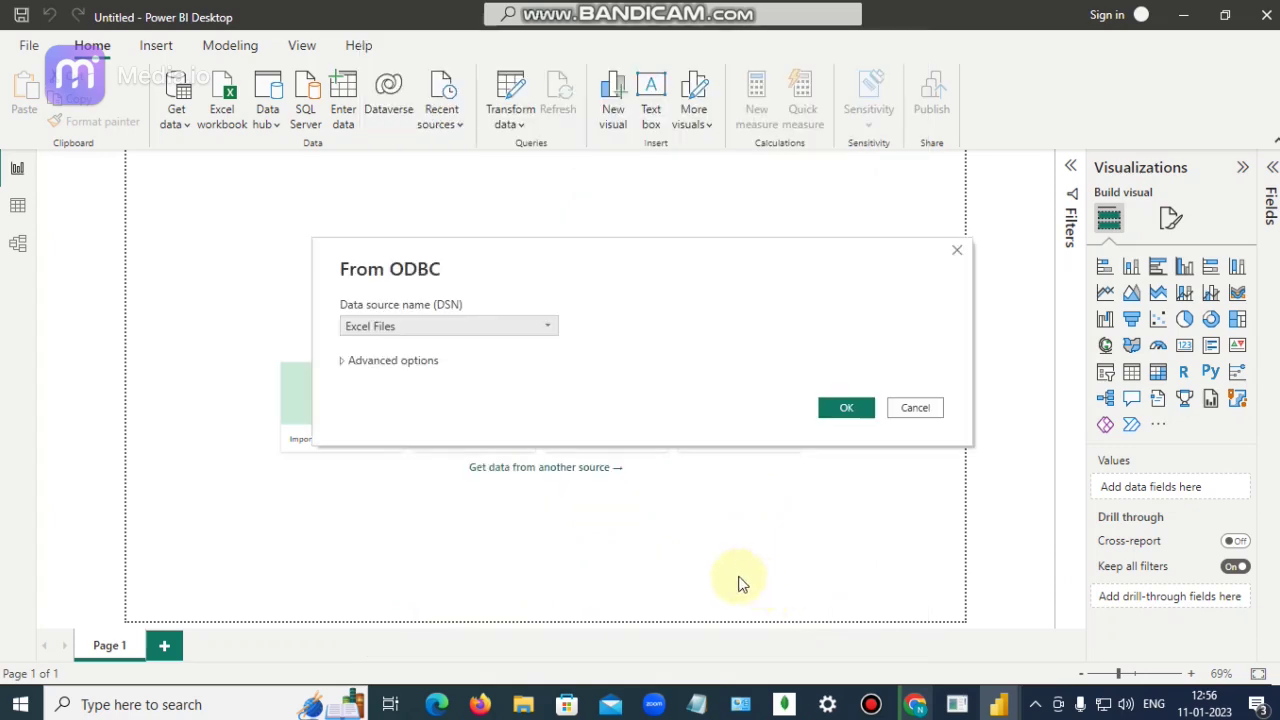
click(553, 326)
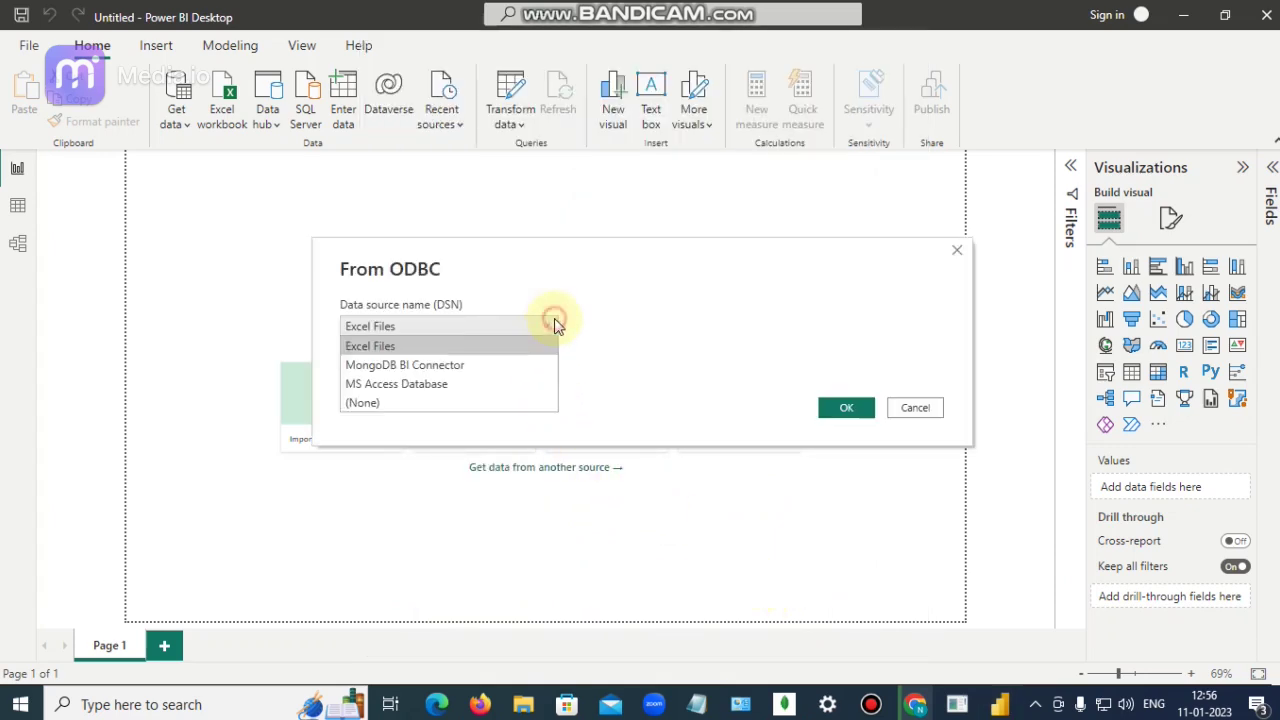
click(518, 365)
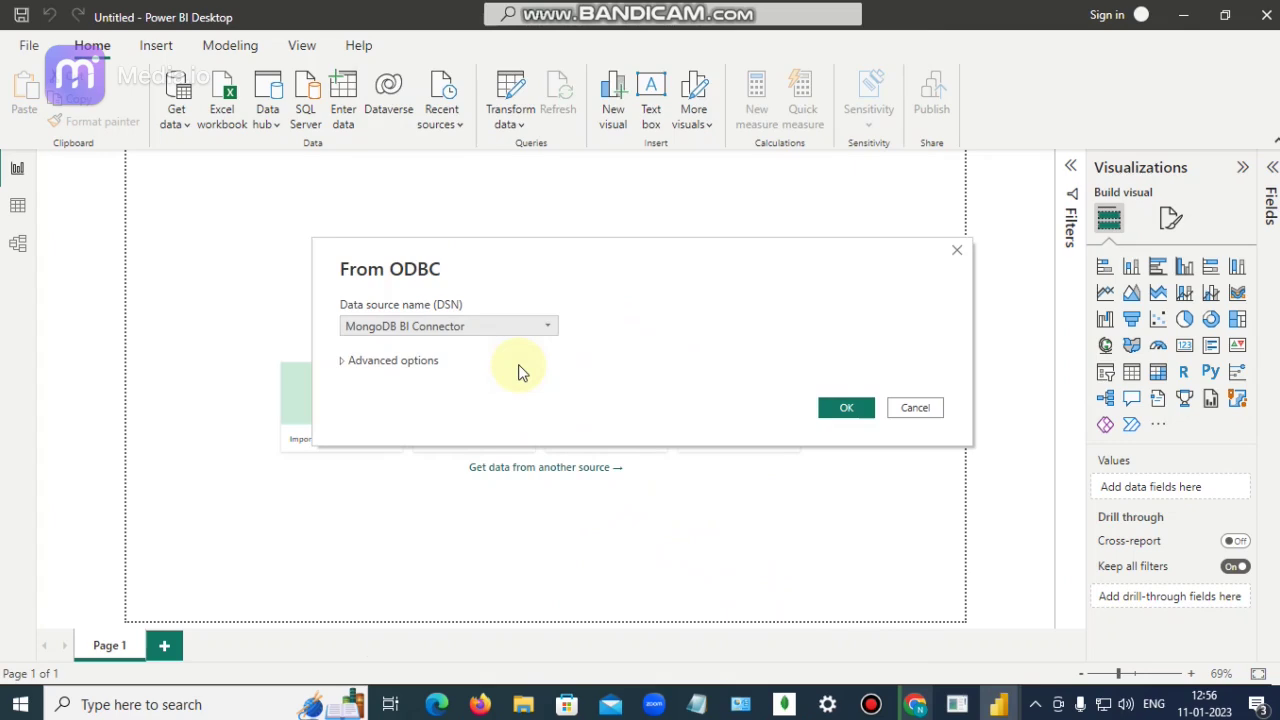
click(840, 407)
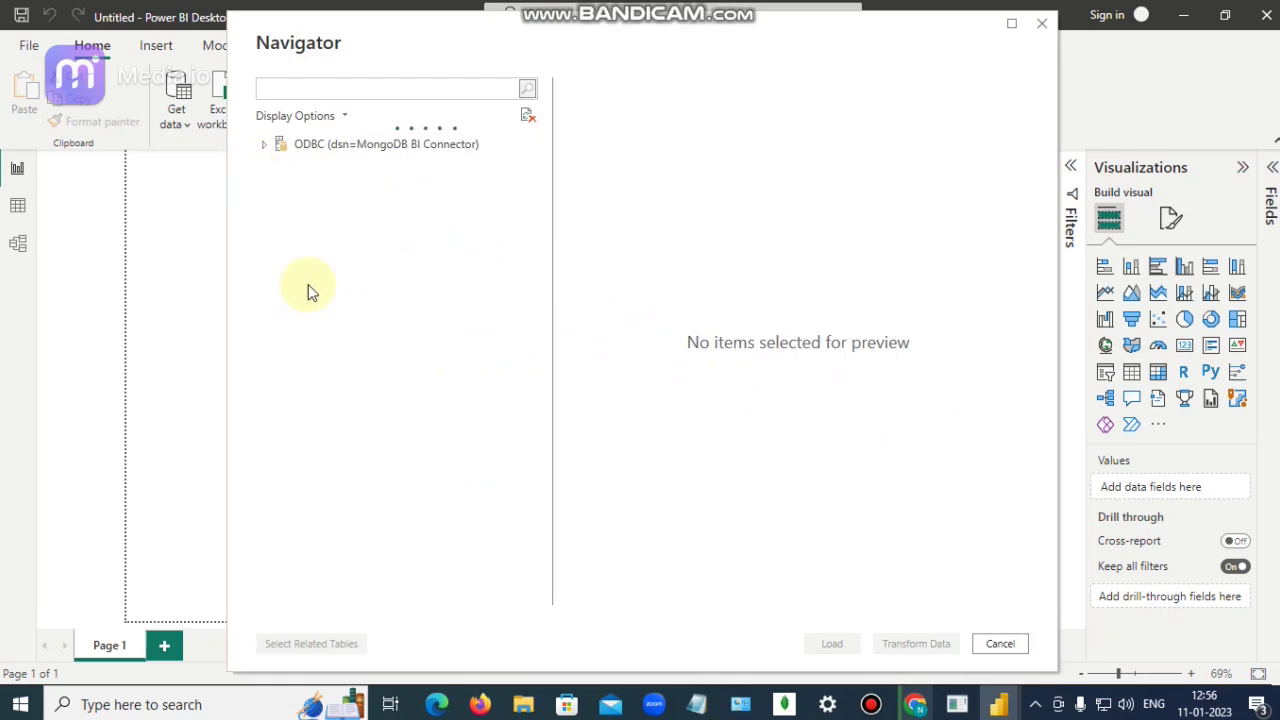
Step: Select the Product_details table under the product database and load it into the report
click(268, 218)
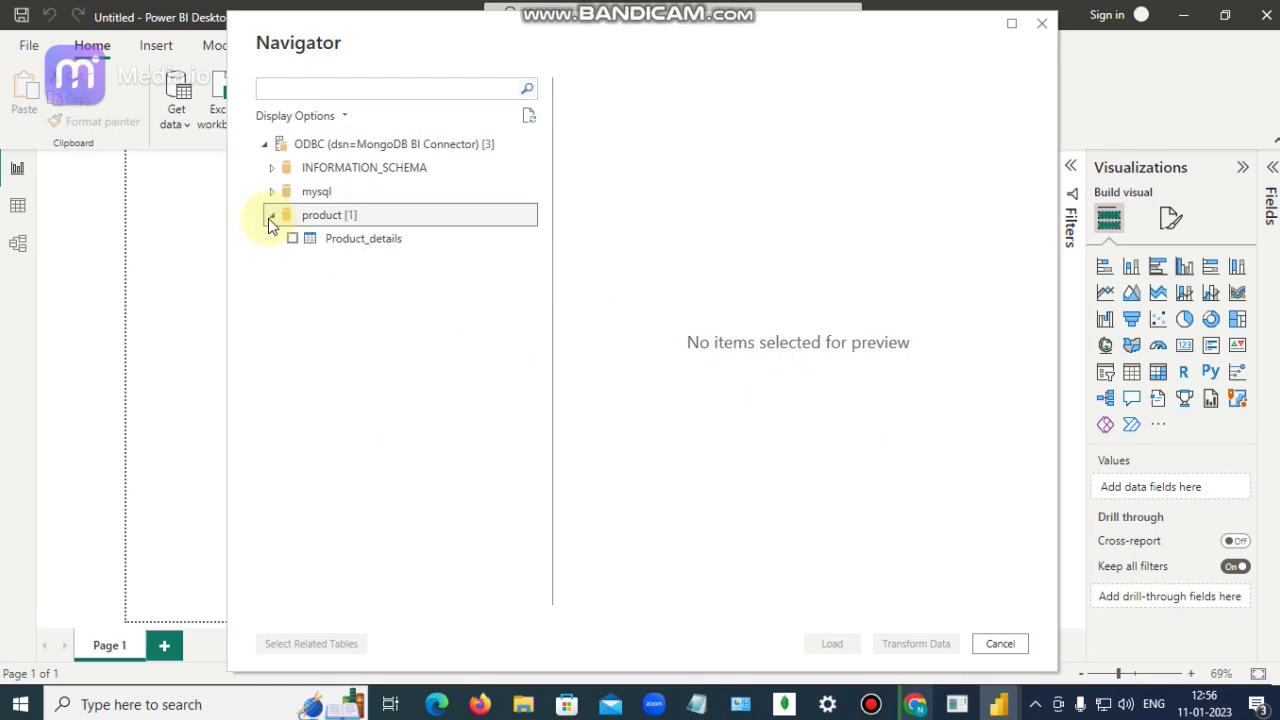
click(291, 240)
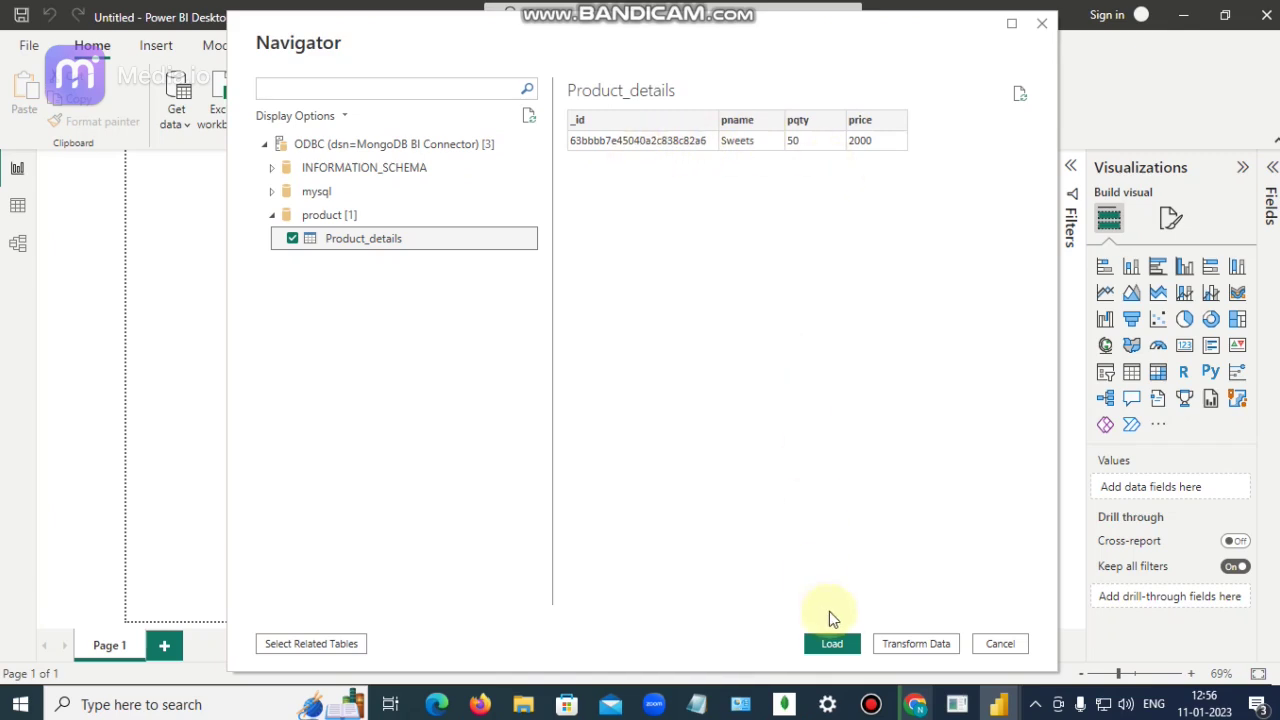
click(834, 645)
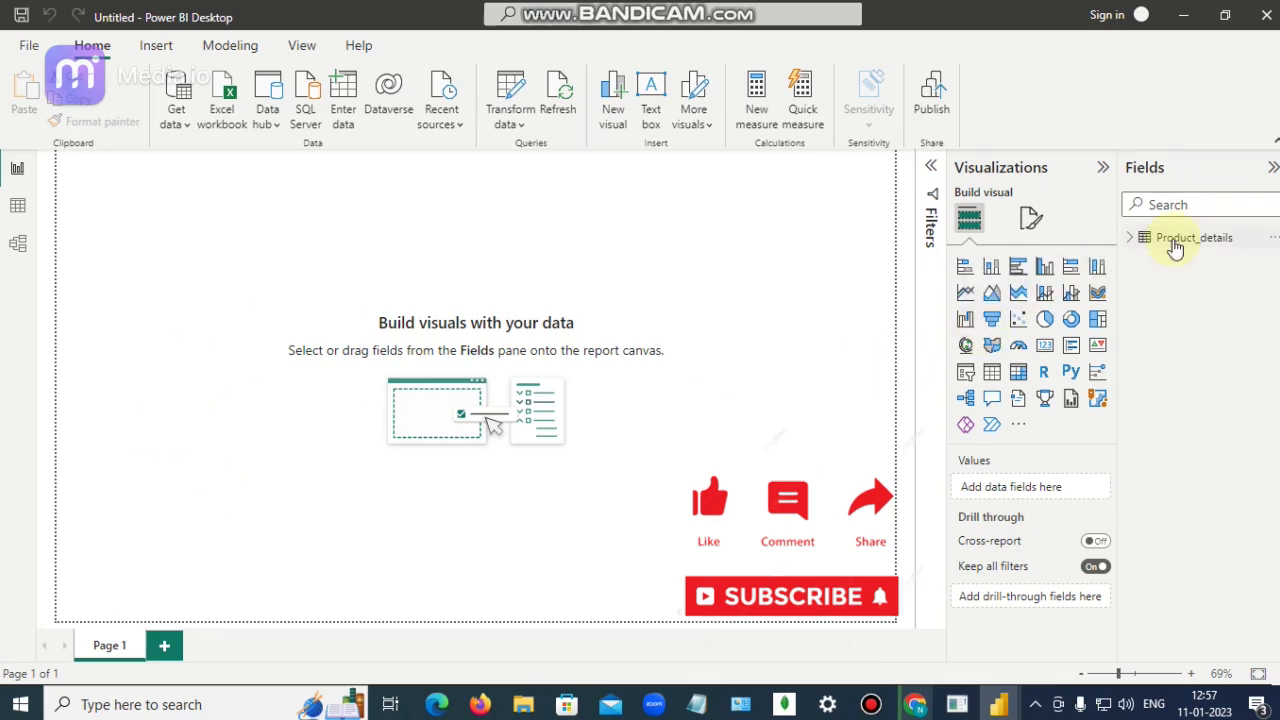
Step: Create a table visual with Product_details's pqty, _id, pname and price fields, and display the loaded table in Data view
click(1128, 242)
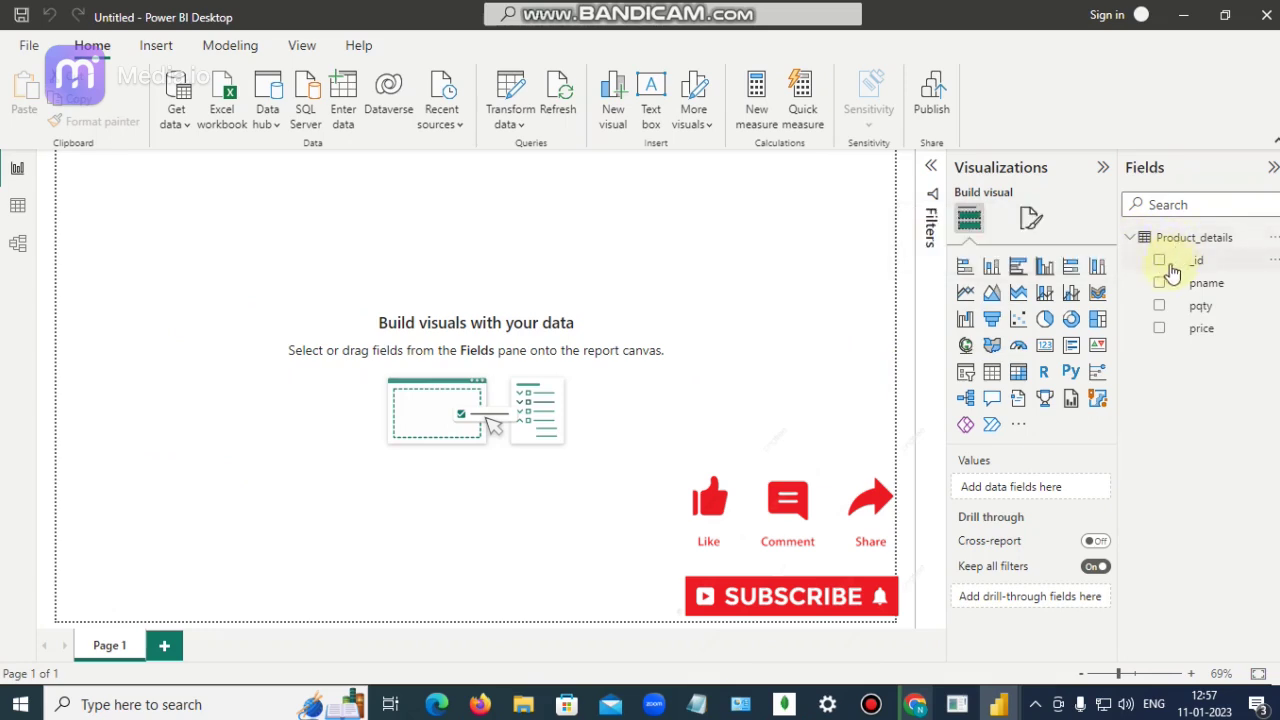
click(1162, 325)
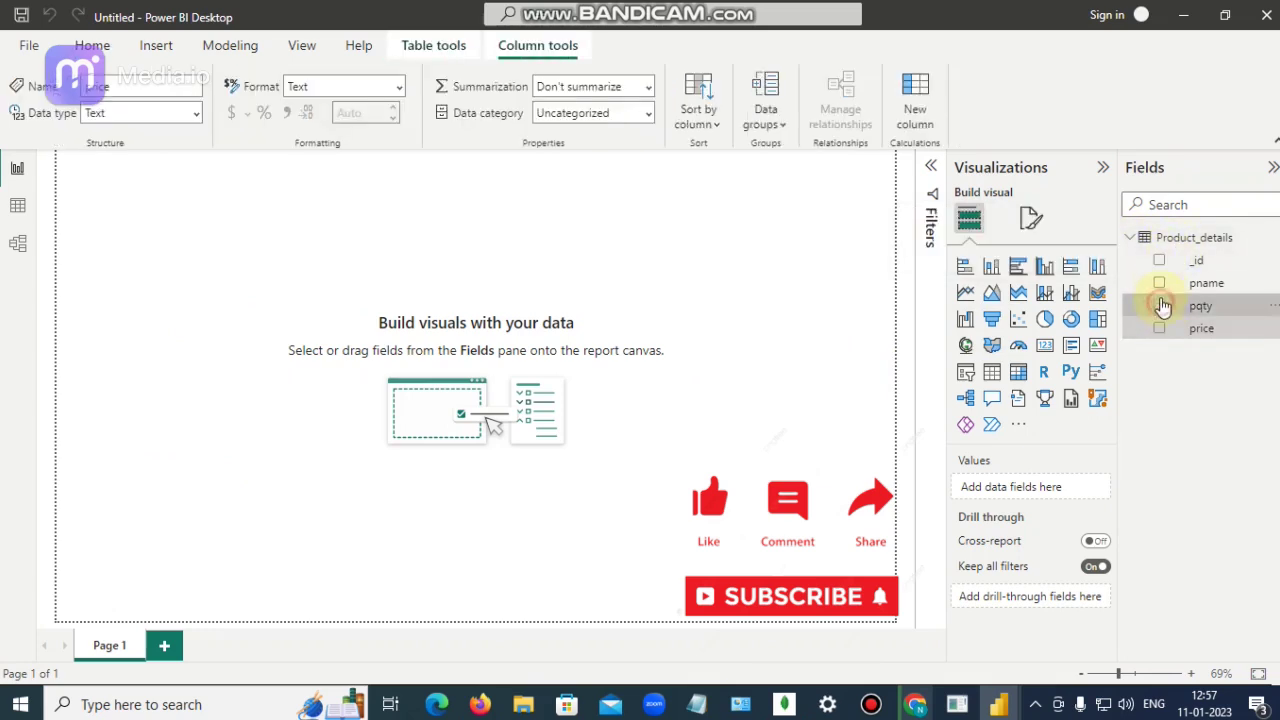
click(1160, 306)
click(1150, 242)
click(1159, 260)
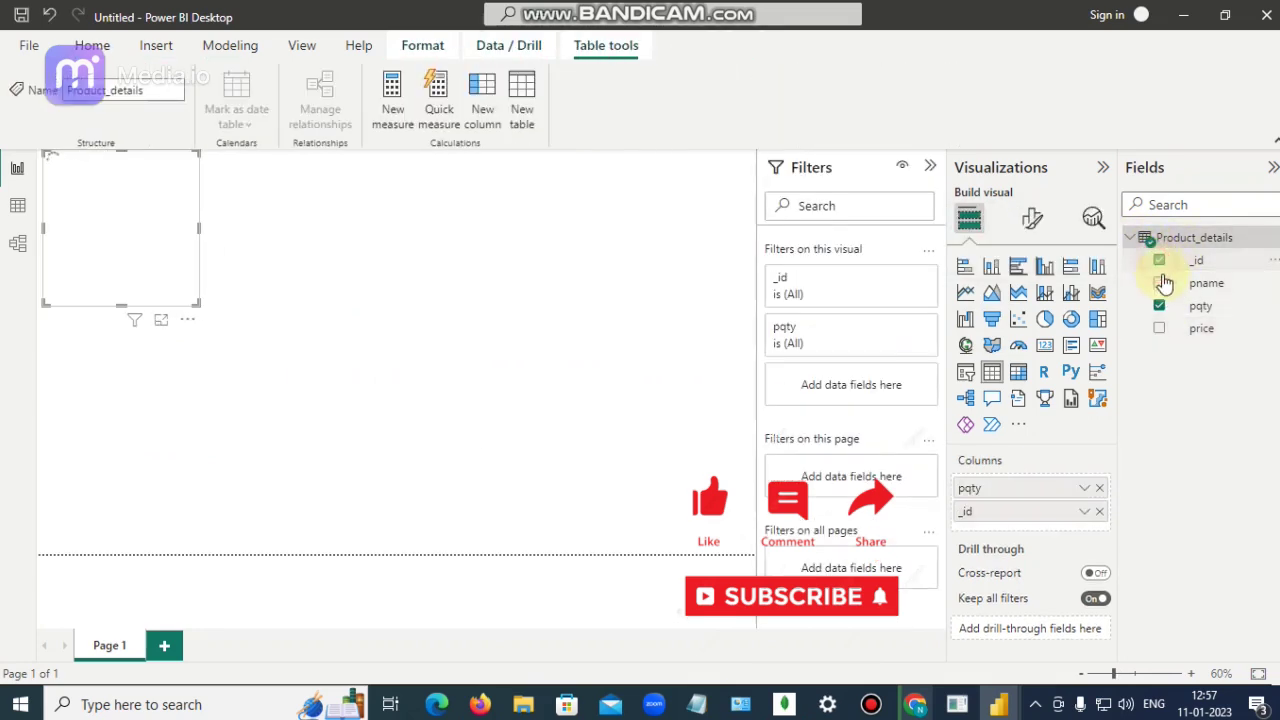
click(1159, 283)
click(1159, 328)
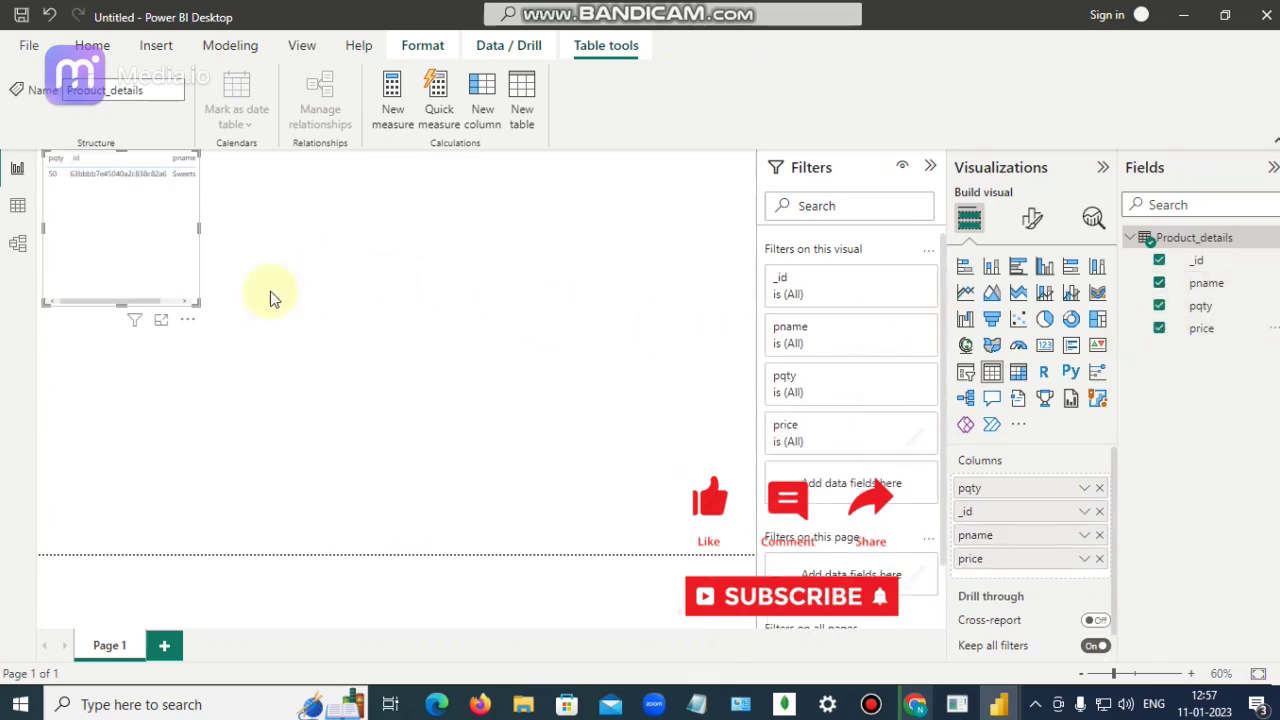
click(17, 212)
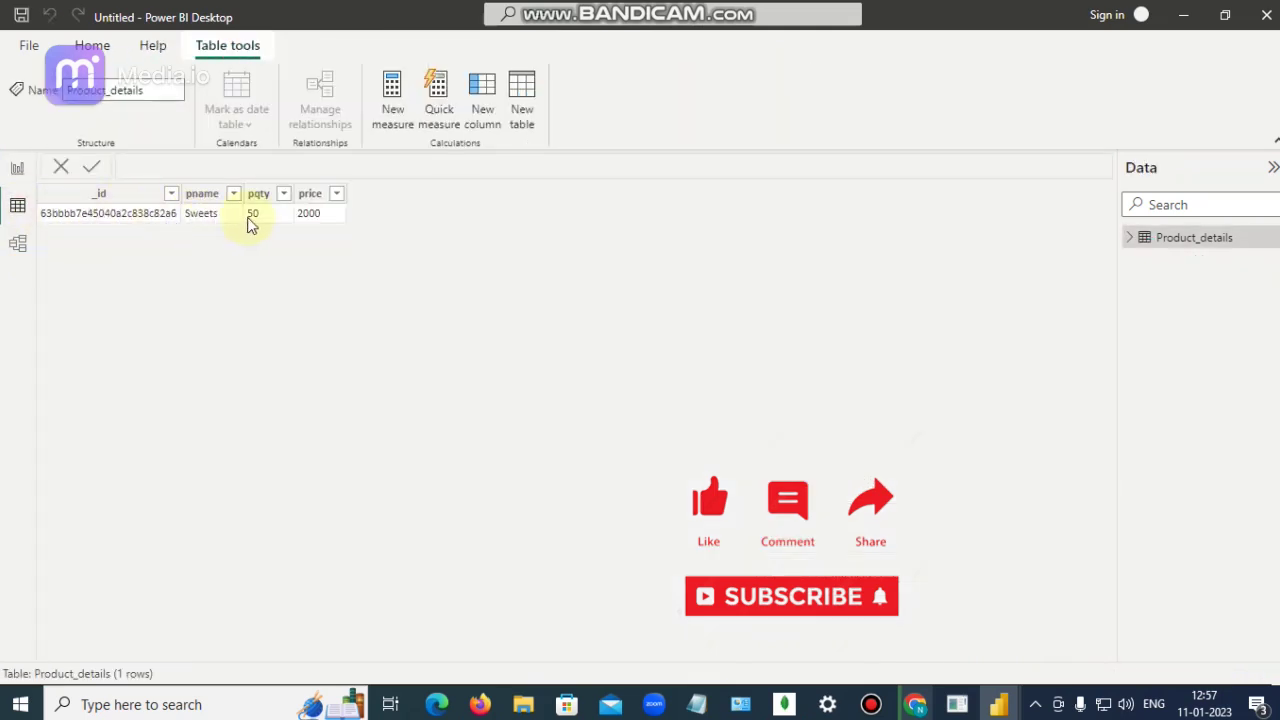